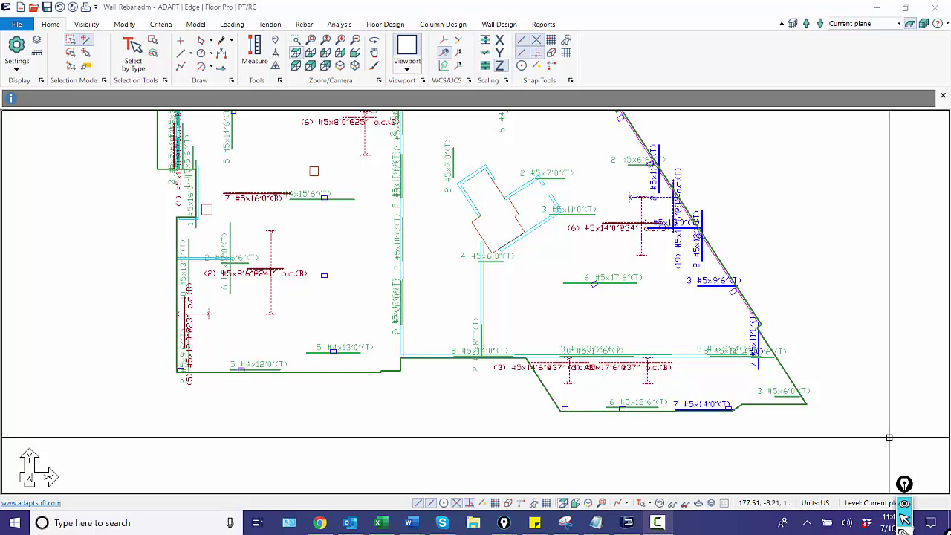
Examine the top and bottom rebar callouts along the long horizontal wall near the slab's lower edge.
{"action": "scroll", "coordinate": [702, 386], "scroll_direction": "up", "scroll_amount": 2}
{"action": "scroll", "coordinate": [692, 390], "scroll_direction": "down", "scroll_amount": 3}
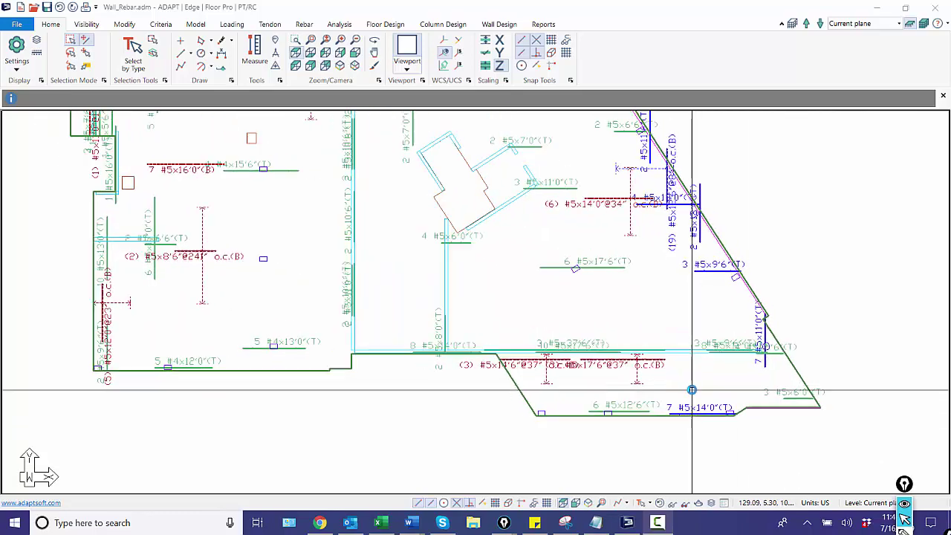
{"action": "scroll", "coordinate": [566, 351], "scroll_direction": "up", "scroll_amount": 6}
{"action": "scroll", "coordinate": [579, 364], "scroll_direction": "up", "scroll_amount": 2}
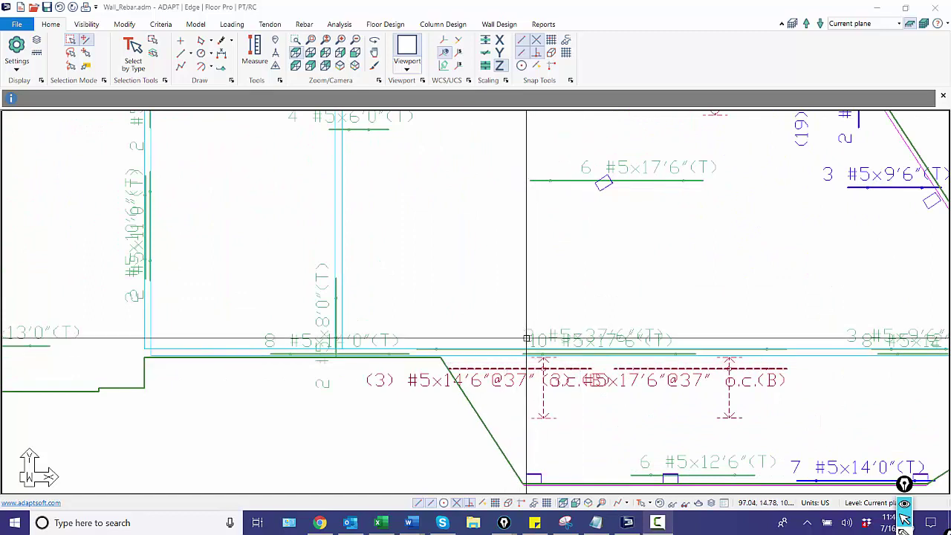
{"action": "left_click", "coordinate": [575, 342]}
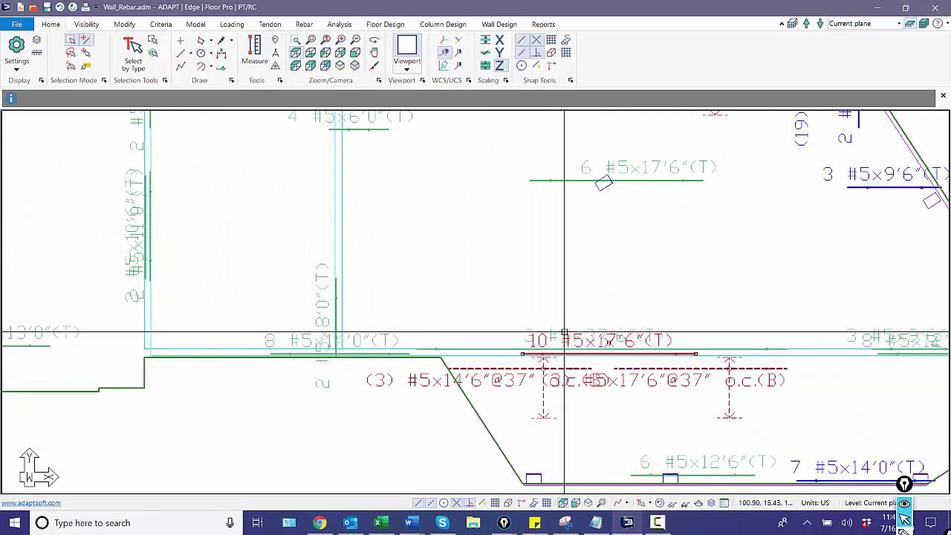
{"action": "left_click", "coordinate": [550, 348]}
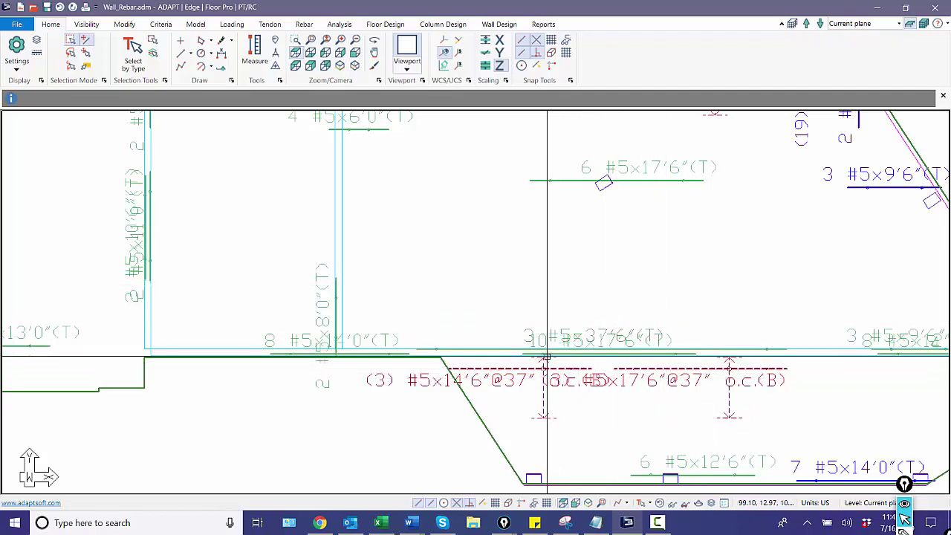
{"action": "scroll", "coordinate": [551, 276], "scroll_direction": "down", "scroll_amount": 5}
{"action": "scroll", "coordinate": [500, 407], "scroll_direction": "up", "scroll_amount": 4}
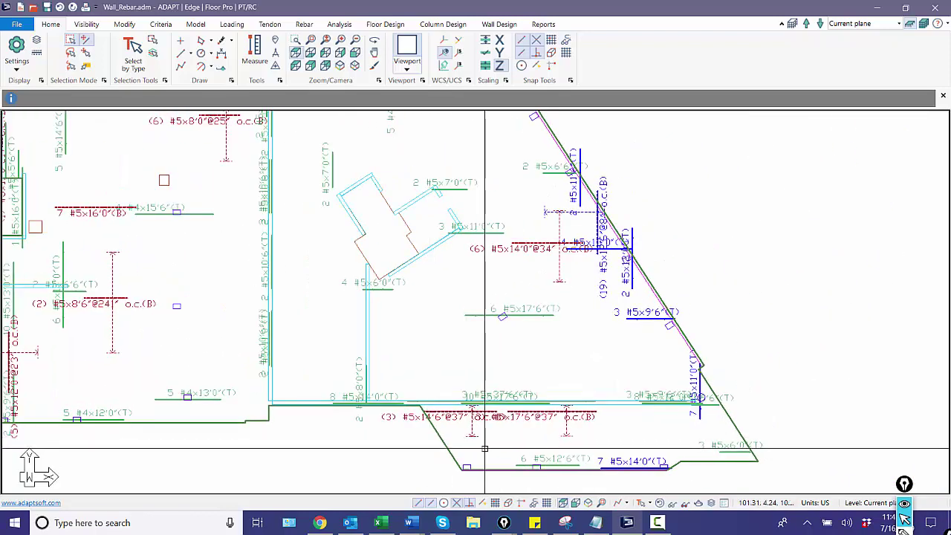
{"action": "scroll", "coordinate": [493, 408], "scroll_direction": "up", "scroll_amount": 3}
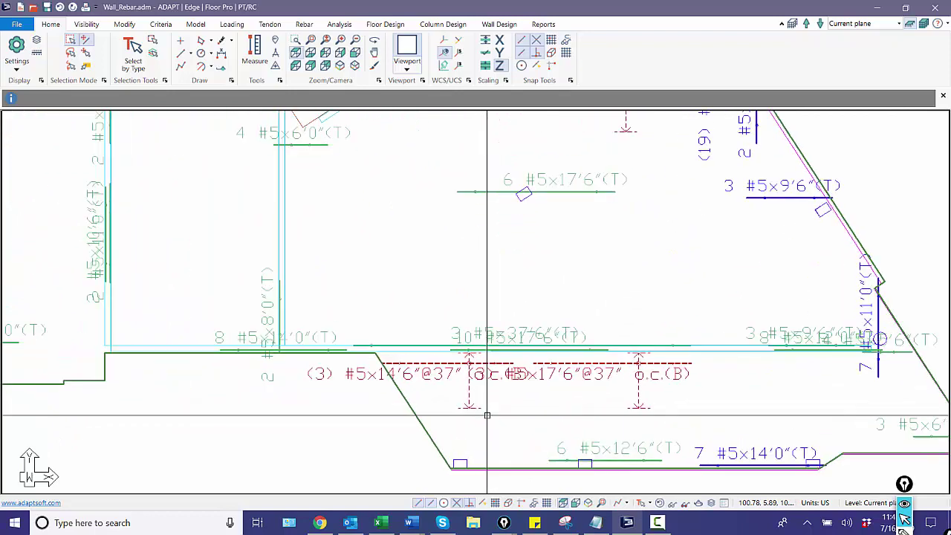
{"action": "scroll", "coordinate": [521, 383], "scroll_direction": "down", "scroll_amount": 2}
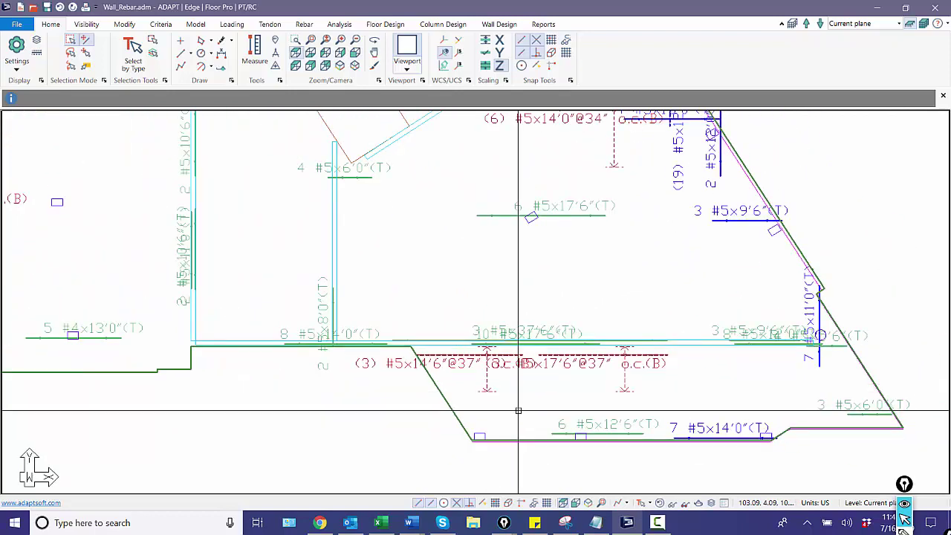
{"action": "scroll", "coordinate": [522, 388], "scroll_direction": "up", "scroll_amount": 2}
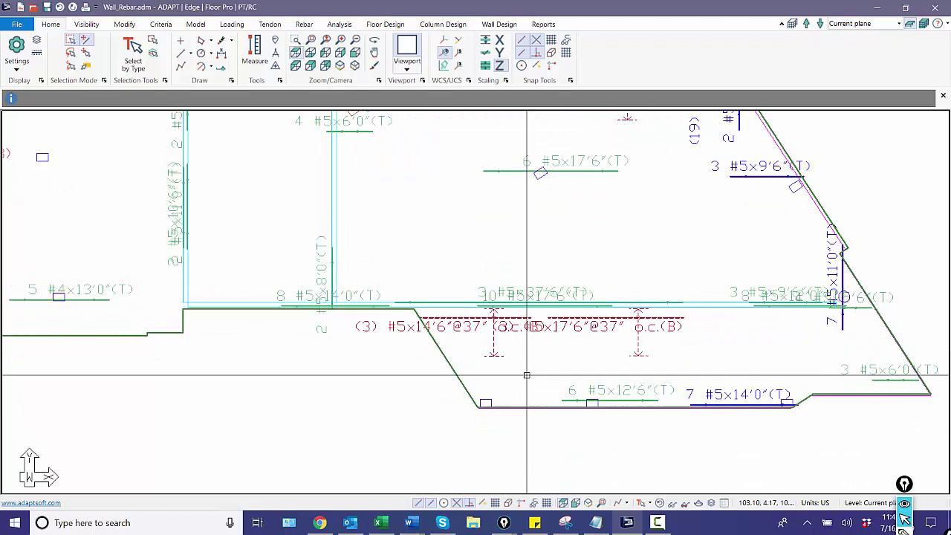
{"action": "scroll", "coordinate": [710, 357], "scroll_direction": "up", "scroll_amount": 2}
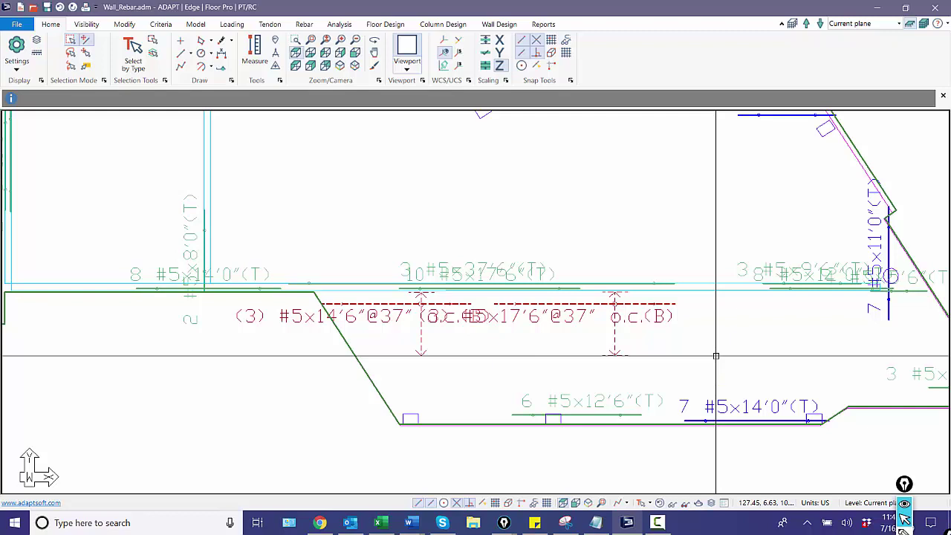
Display the X-direction support lines and design sections around the lower horizontal wall.
{"action": "left_click", "coordinate": [380, 25]}
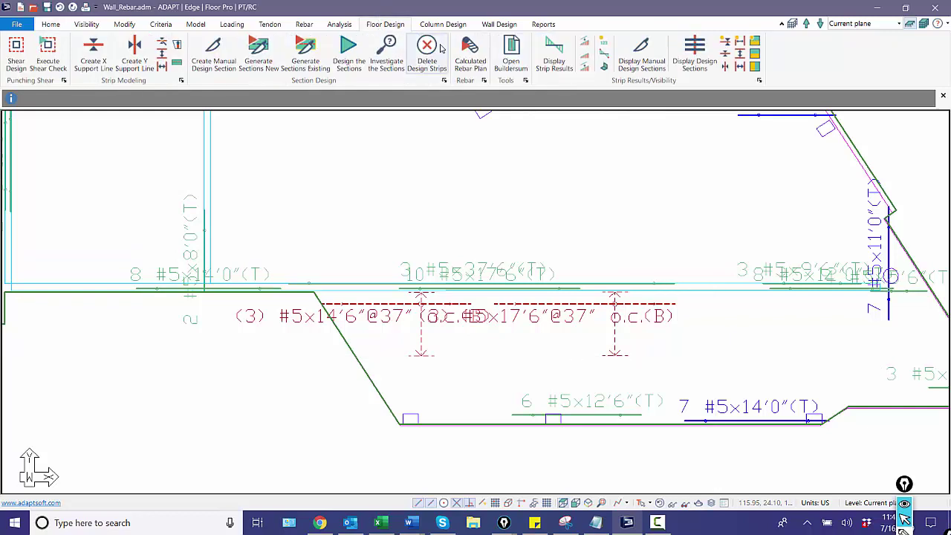
{"action": "left_click", "coordinate": [725, 53]}
{"action": "left_click", "coordinate": [694, 50]}
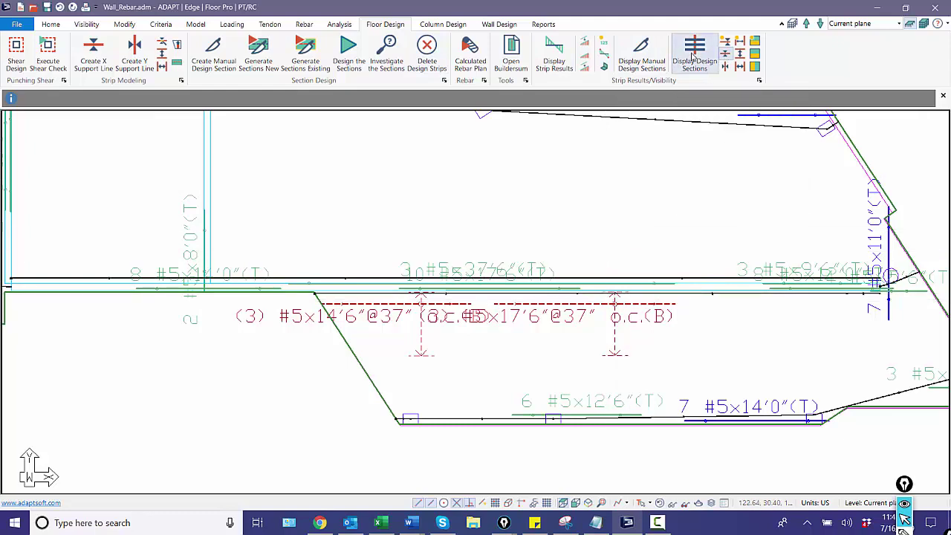
{"action": "scroll", "coordinate": [423, 305], "scroll_direction": "up", "scroll_amount": 2}
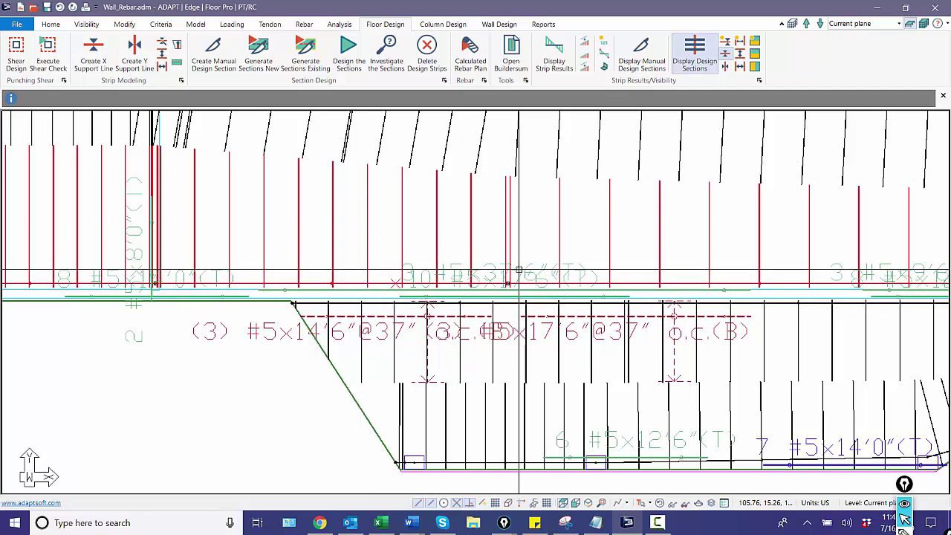
Display the X-direction tributary boundaries and examine the design sections on both sides of the lower horizontal wall.
{"action": "left_click", "coordinate": [741, 56]}
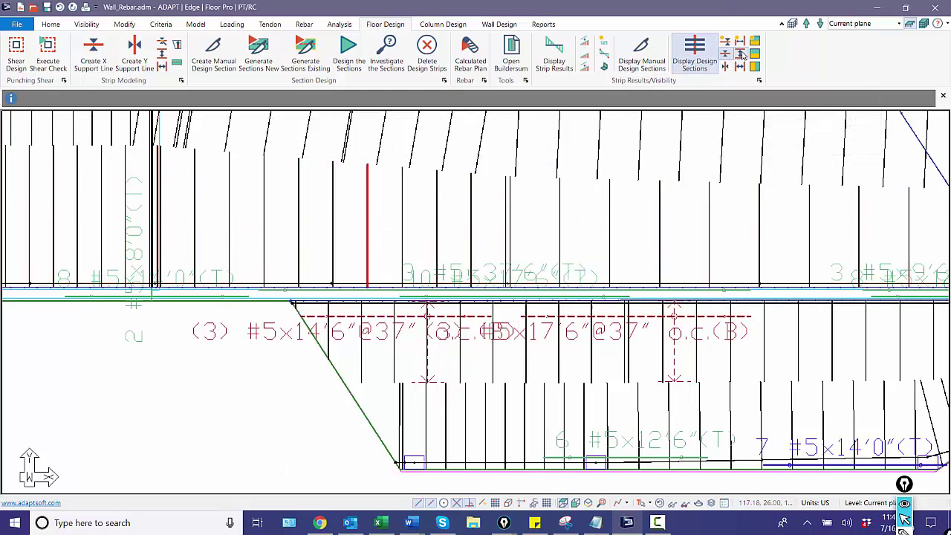
{"action": "middle_click_drag", "start_coordinate": [303, 296], "coordinate": [287, 303]}
{"action": "scroll", "coordinate": [288, 303], "scroll_direction": "up", "scroll_amount": 3}
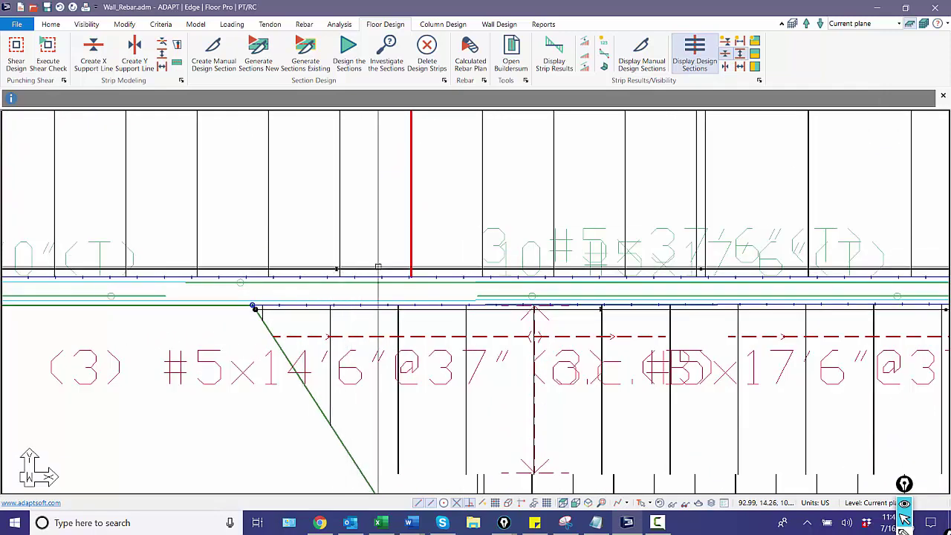
{"action": "scroll", "coordinate": [349, 296], "scroll_direction": "down", "scroll_amount": 2}
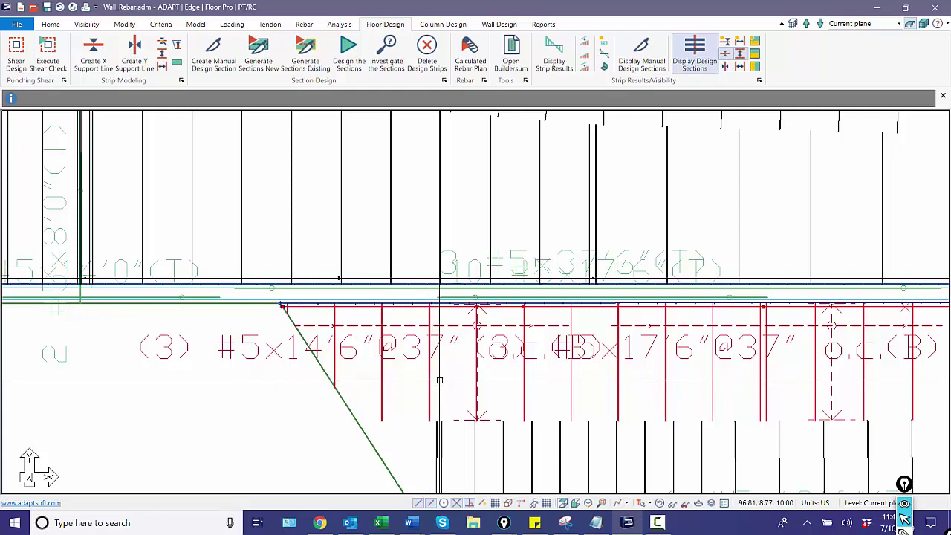
{"action": "scroll", "coordinate": [440, 380], "scroll_direction": "down", "scroll_amount": 5}
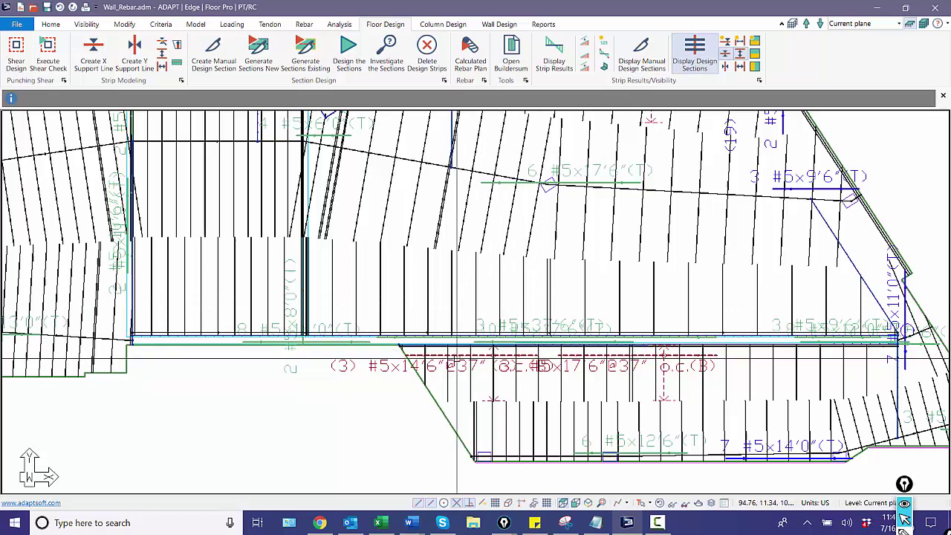
{"action": "scroll", "coordinate": [559, 393], "scroll_direction": "down", "scroll_amount": 2}
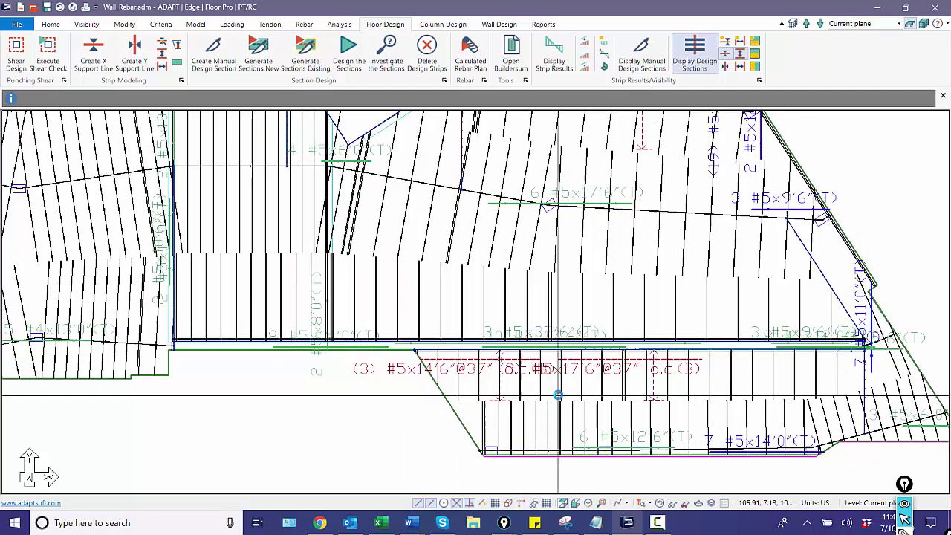
Restore the default display to hide the rebar, support lines, tributaries and design sections on the slab.
{"action": "left_click", "coordinate": [659, 504]}
{"action": "scroll", "coordinate": [569, 357], "scroll_direction": "down", "scroll_amount": 3}
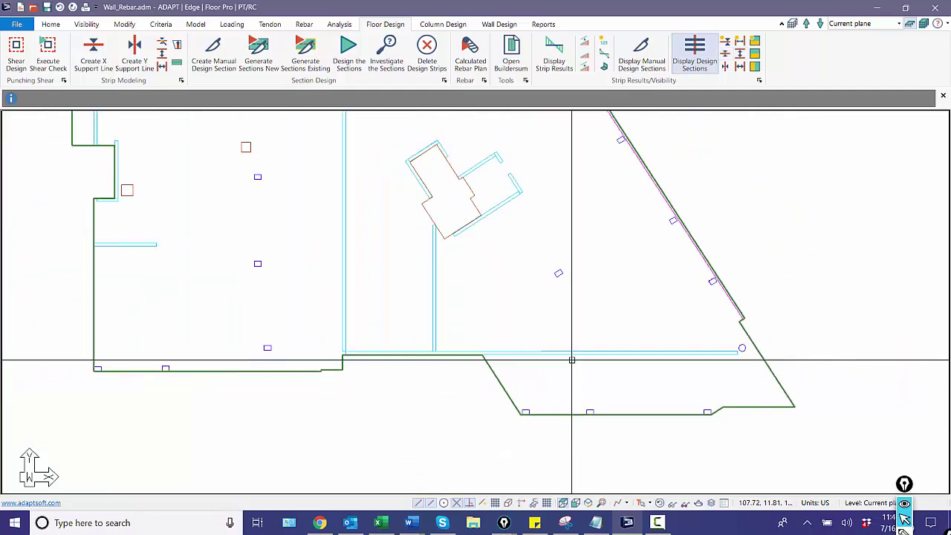
{"action": "scroll", "coordinate": [565, 373], "scroll_direction": "up", "scroll_amount": 4}
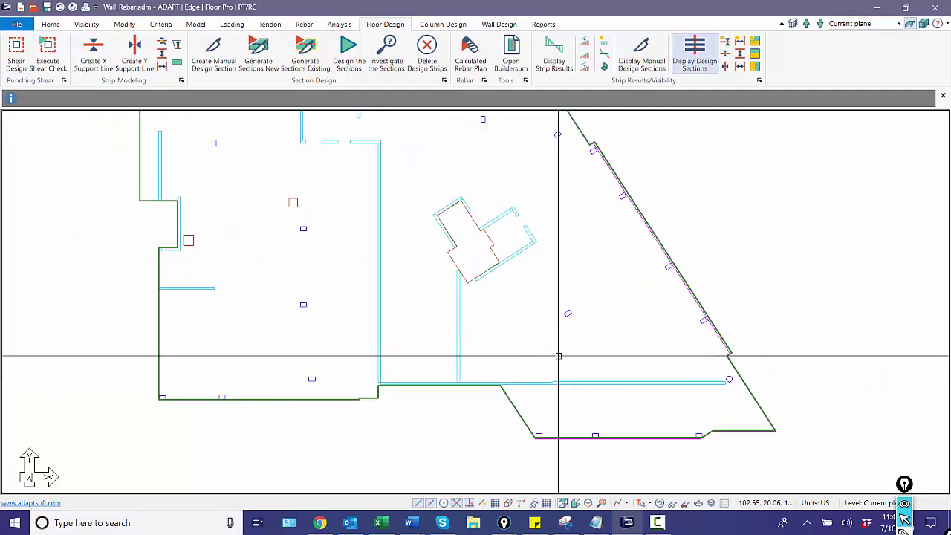
{"action": "scroll", "coordinate": [558, 360], "scroll_direction": "up", "scroll_amount": 4}
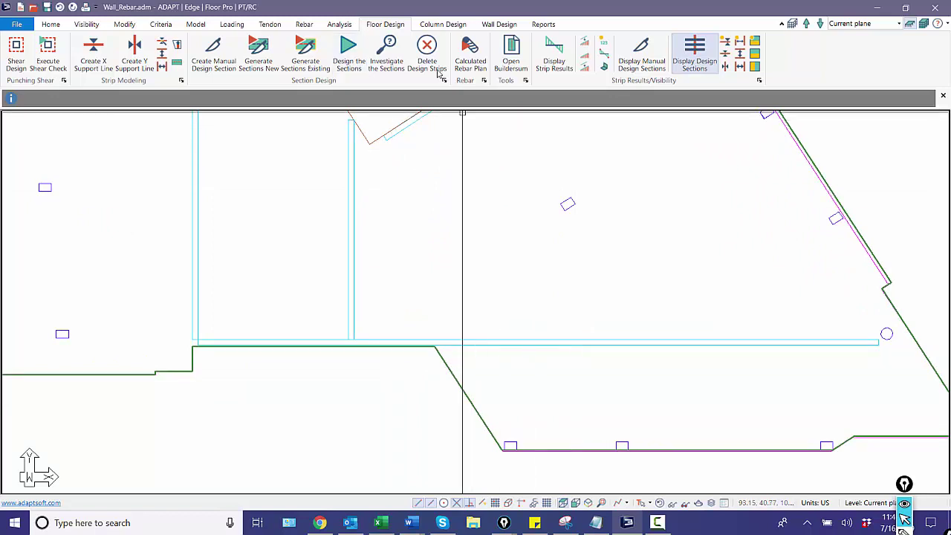
Review the rebar display options, accept them and view the whole slab plan.
{"action": "left_click", "coordinate": [303, 25]}
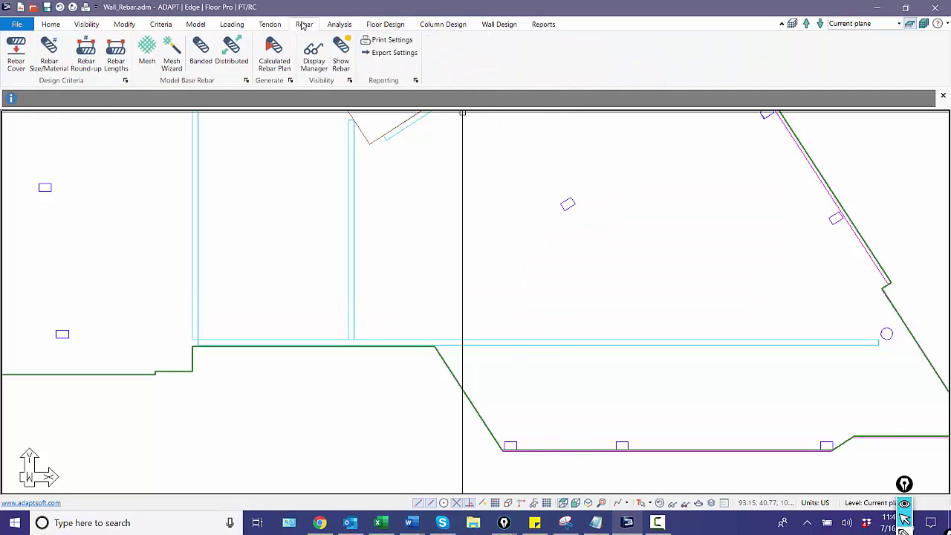
{"action": "left_click", "coordinate": [312, 52]}
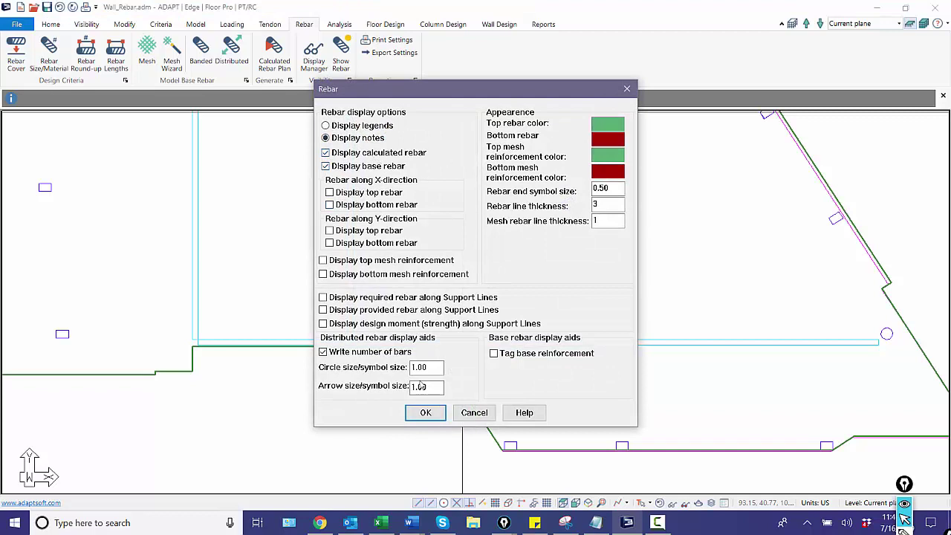
{"action": "left_click", "coordinate": [424, 412]}
{"action": "scroll", "coordinate": [646, 371], "scroll_direction": "down", "scroll_amount": 3}
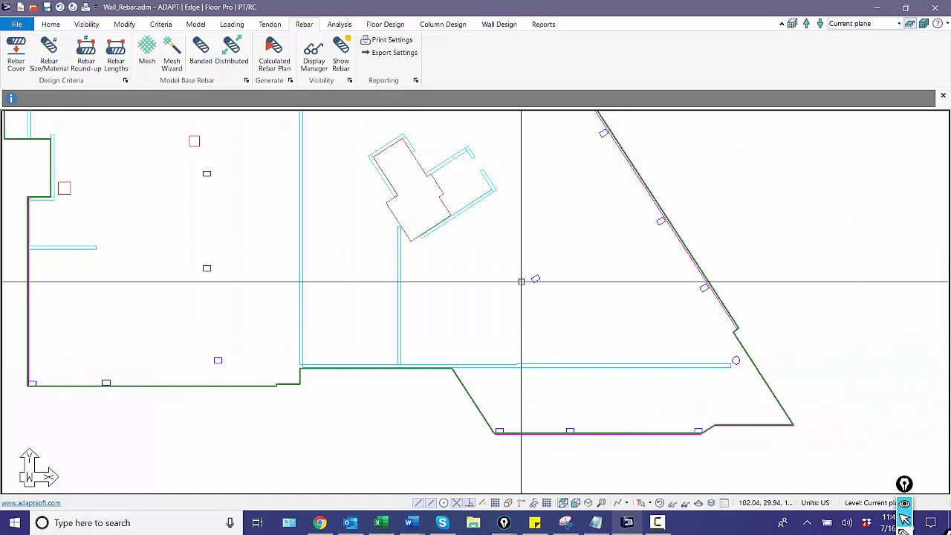
{"action": "scroll", "coordinate": [476, 376], "scroll_direction": "down", "scroll_amount": 3}
{"action": "middle_click_drag", "start_coordinate": [499, 347], "coordinate": [557, 364]}
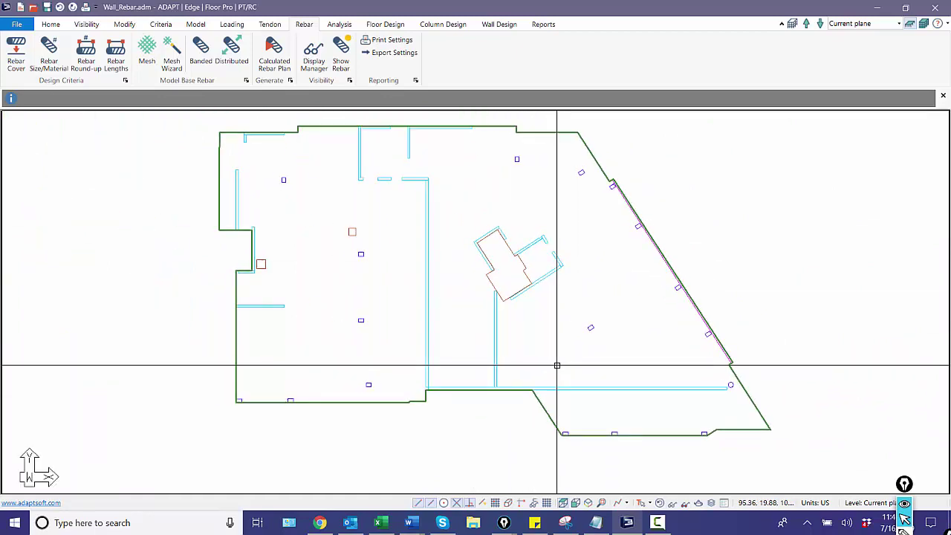
{"action": "scroll", "coordinate": [556, 364], "scroll_direction": "up", "scroll_amount": 1}
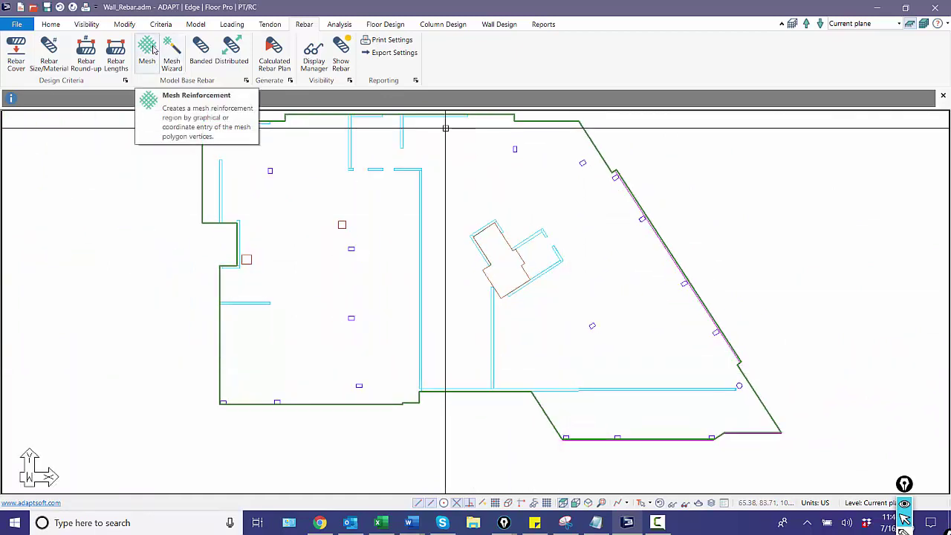
Display the slab's mesh reinforcement through the view settings and inspect the top mesh's general properties.
{"action": "left_click", "coordinate": [88, 25]}
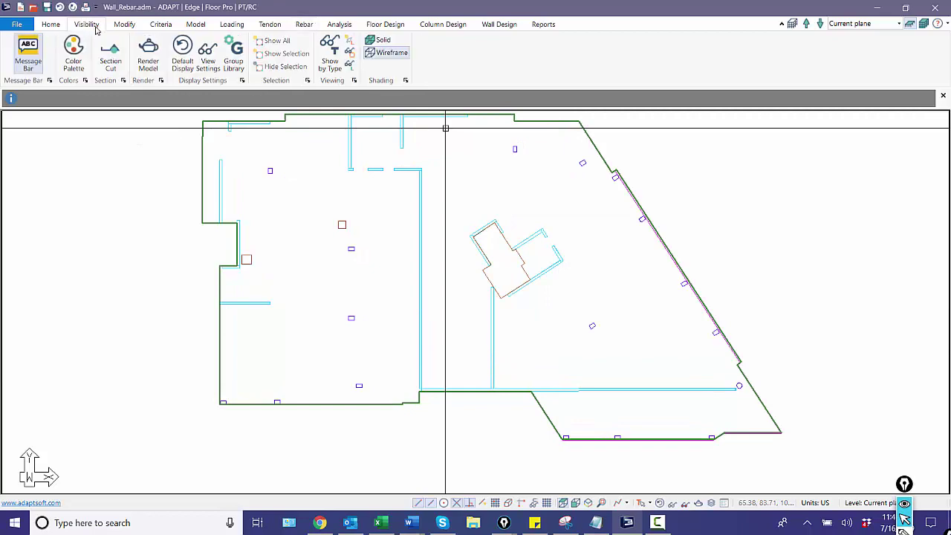
{"action": "left_click", "coordinate": [208, 56]}
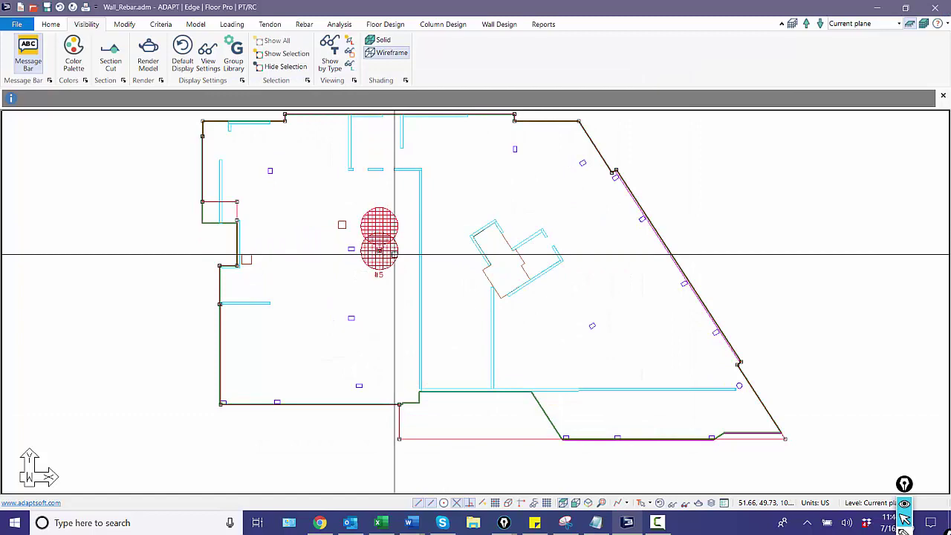
{"action": "left_click", "coordinate": [391, 225]}
{"action": "double_click", "coordinate": [390, 225]}
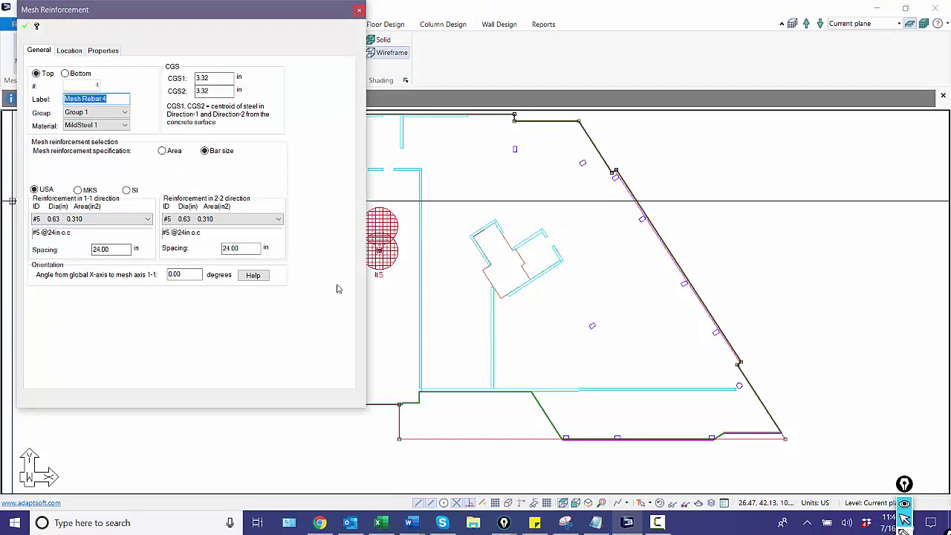
{"action": "key", "text": "Escape"}
{"action": "scroll", "coordinate": [438, 303], "scroll_direction": "down", "scroll_amount": 2}
{"action": "scroll", "coordinate": [429, 303], "scroll_direction": "down", "scroll_amount": 1}
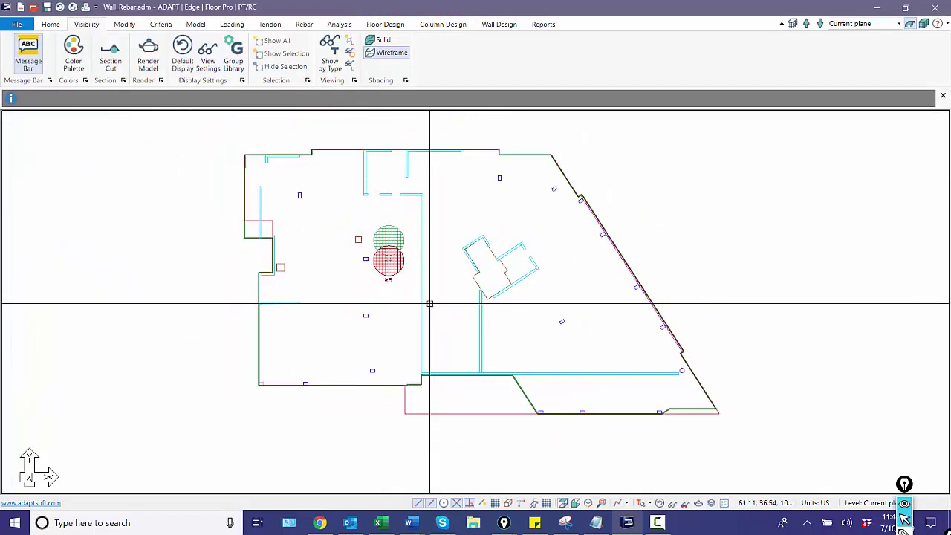
{"action": "scroll", "coordinate": [429, 303], "scroll_direction": "down", "scroll_amount": 1}
Display the tendons and inspect the general properties of the upper banded tendon running along the lower horizontal wall.
{"action": "left_click", "coordinate": [270, 25]}
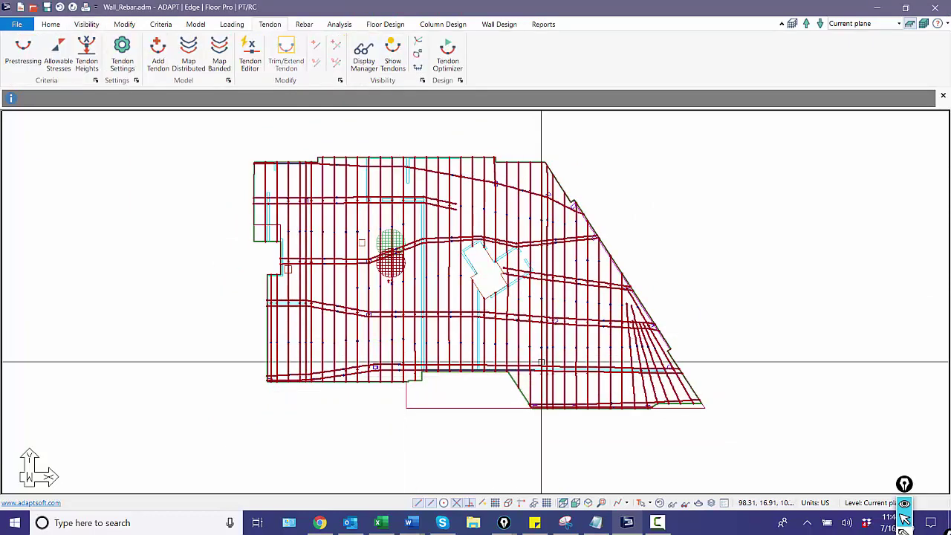
{"action": "scroll", "coordinate": [583, 392], "scroll_direction": "up", "scroll_amount": 3}
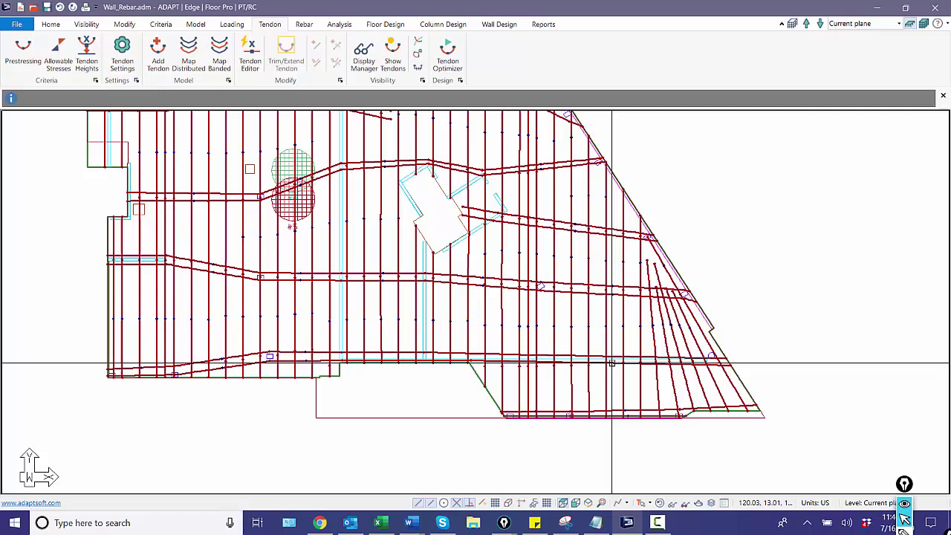
{"action": "scroll", "coordinate": [565, 364], "scroll_direction": "up", "scroll_amount": 3}
{"action": "scroll", "coordinate": [563, 349], "scroll_direction": "up", "scroll_amount": 1}
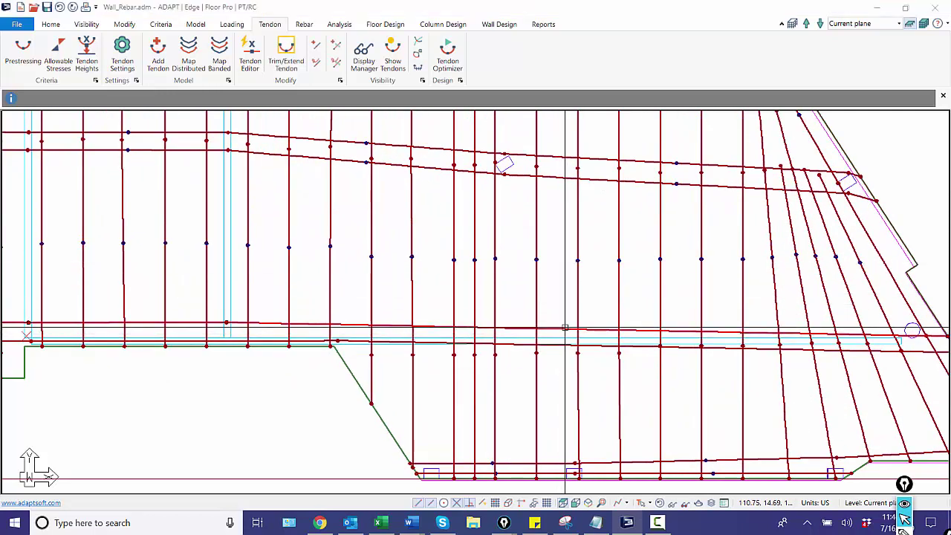
{"action": "double_click", "coordinate": [536, 330]}
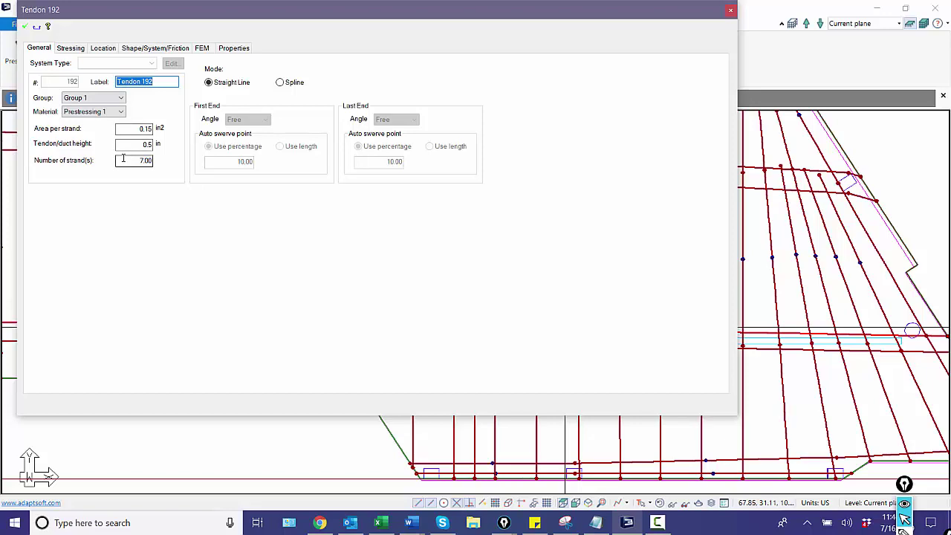
{"action": "key", "text": "Escape"}
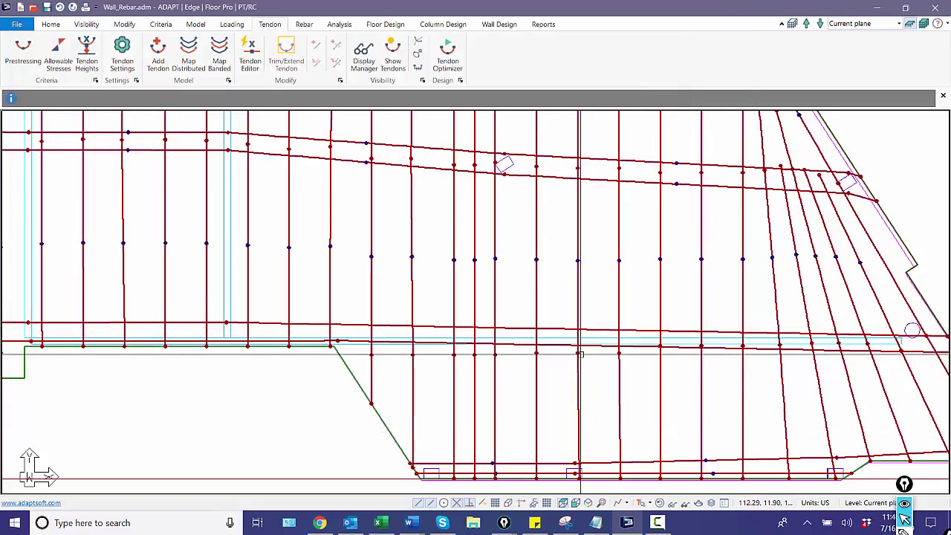
{"action": "scroll", "coordinate": [637, 350], "scroll_direction": "up", "scroll_amount": 2}
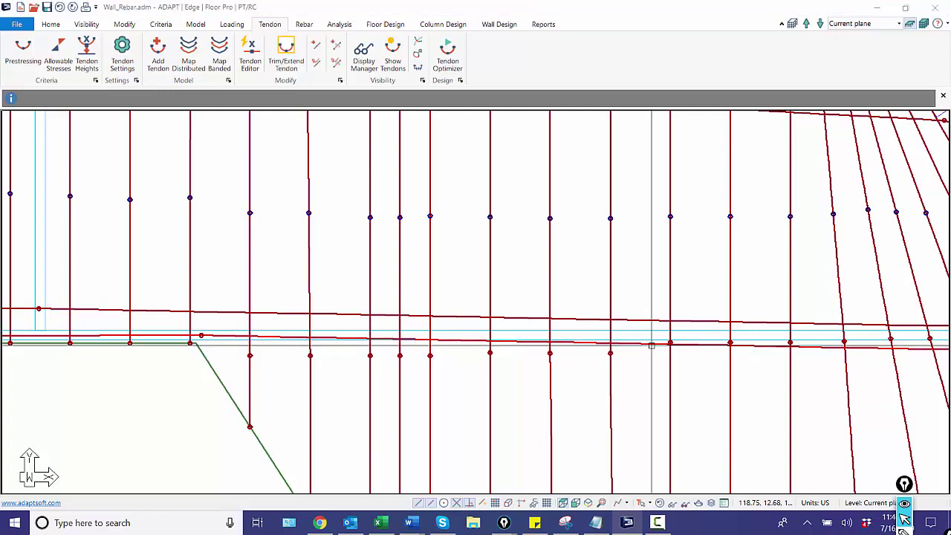
Inspect the properties of the lower banded tendon running along the wall and close them.
{"action": "double_click", "coordinate": [652, 345]}
{"action": "key", "text": "Escape"}
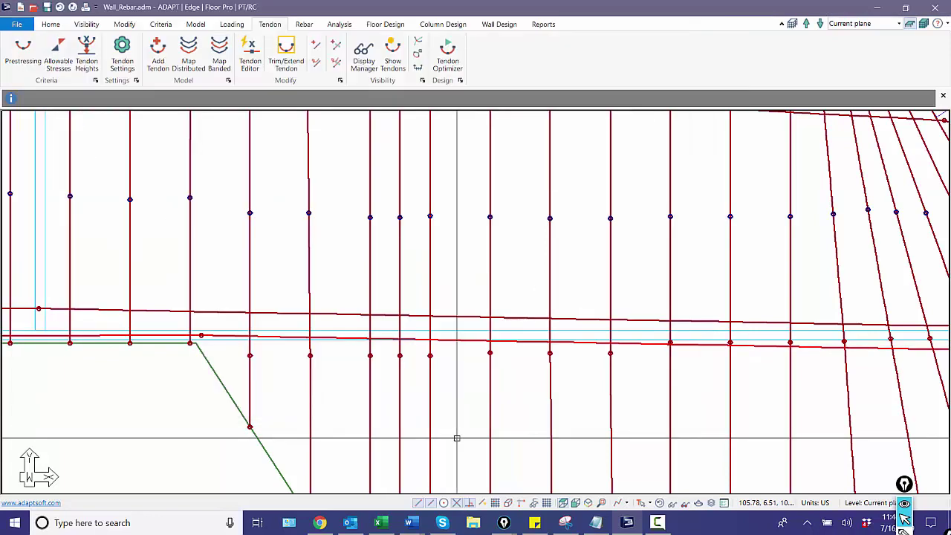
{"action": "scroll", "coordinate": [471, 438], "scroll_direction": "down", "scroll_amount": 3}
Run the structural analysis for all load combinations with uncracked stiffness and save the solution.
{"action": "left_click", "coordinate": [339, 24]}
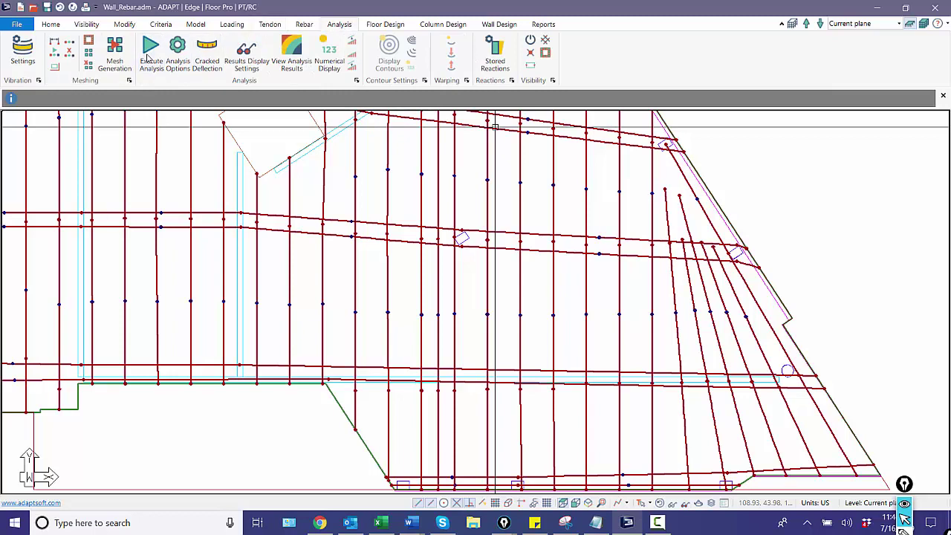
{"action": "left_click", "coordinate": [147, 57]}
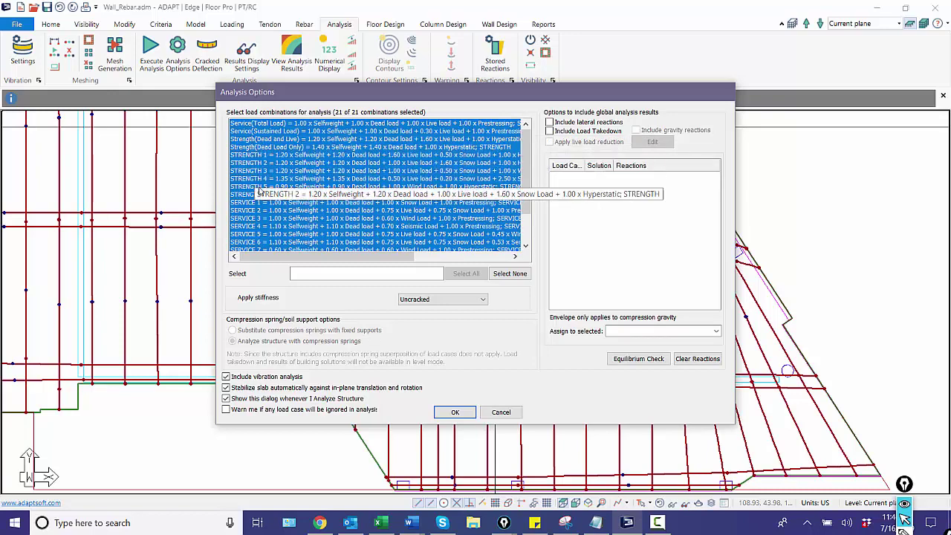
{"action": "scroll", "coordinate": [260, 201], "scroll_direction": "down", "scroll_amount": 2}
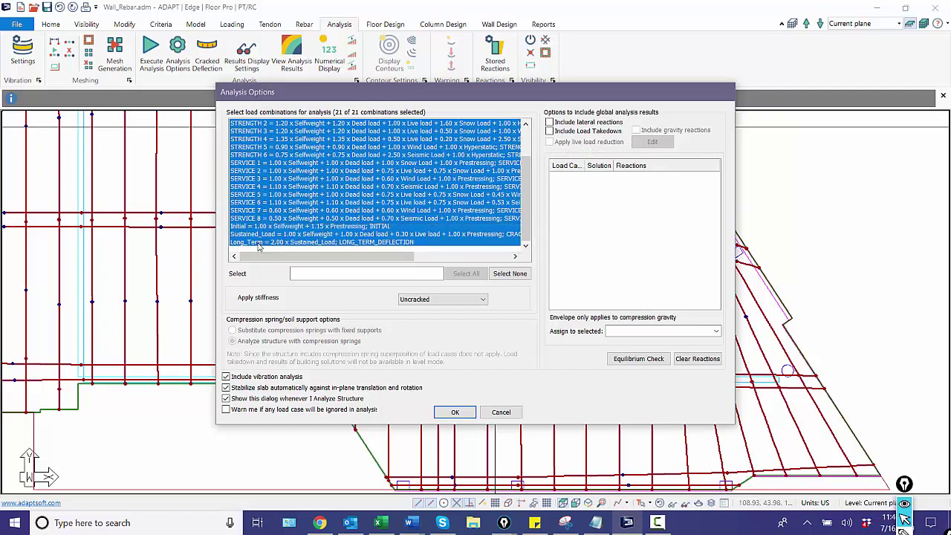
{"action": "scroll", "coordinate": [259, 247], "scroll_direction": "up", "scroll_amount": 2}
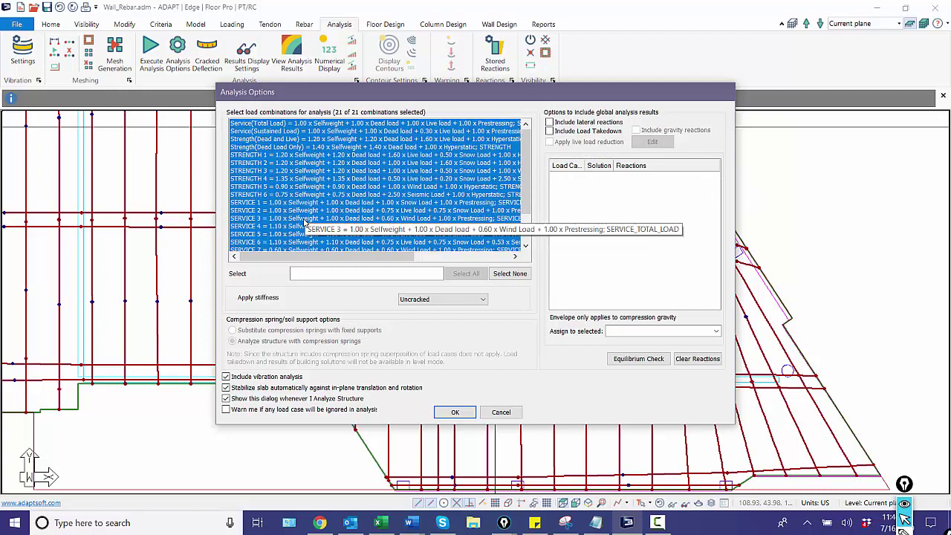
{"action": "left_click", "coordinate": [455, 413]}
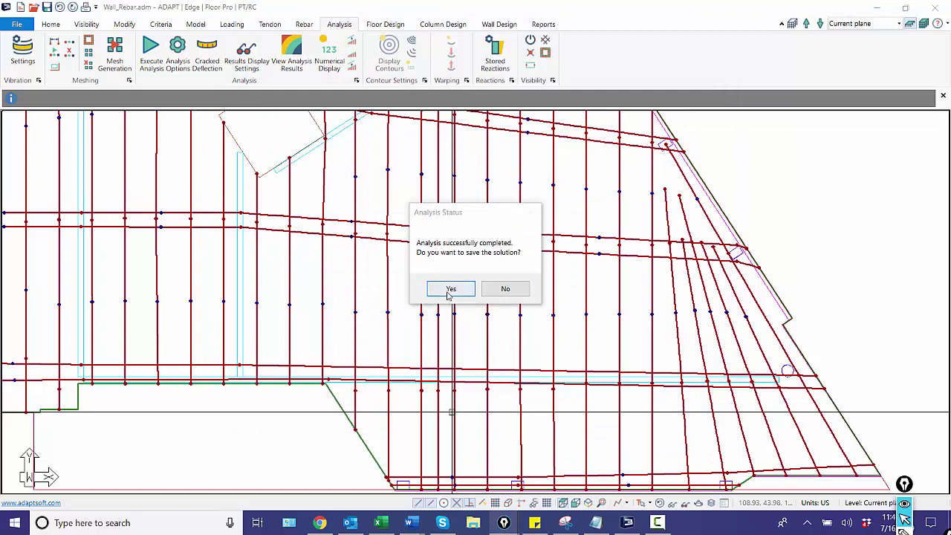
{"action": "left_click", "coordinate": [450, 289]}
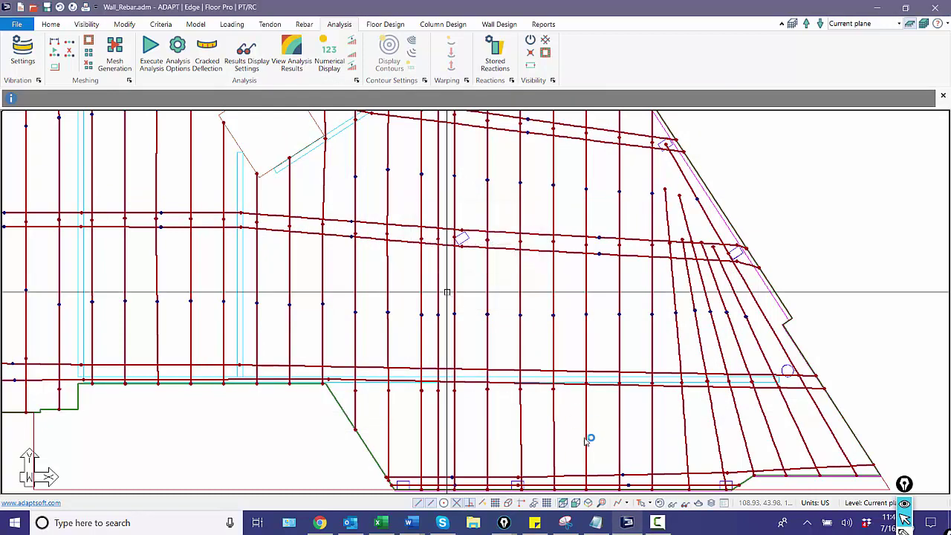
Generate new design sections for the slab and display only those of the X-direction support lines.
{"action": "left_click", "coordinate": [387, 24]}
{"action": "left_click", "coordinate": [254, 52]}
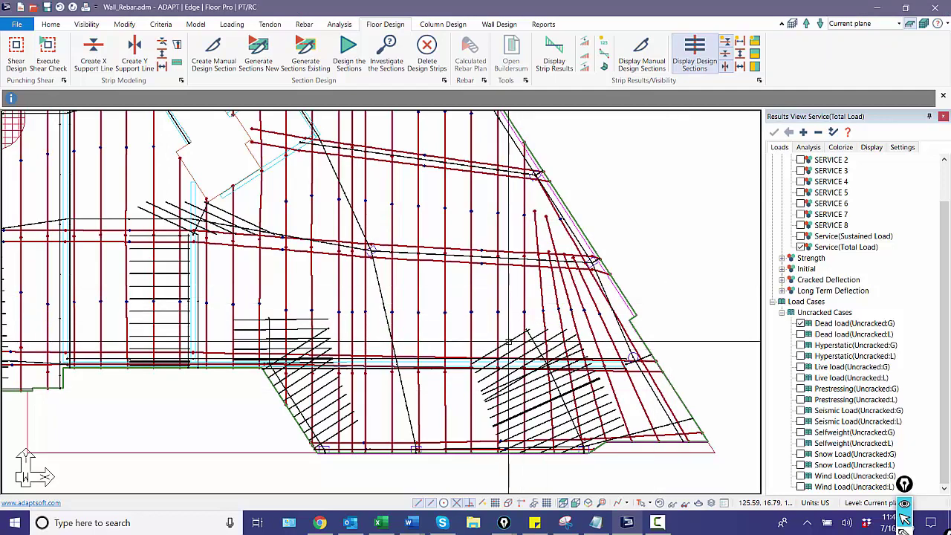
{"action": "left_click", "coordinate": [693, 58]}
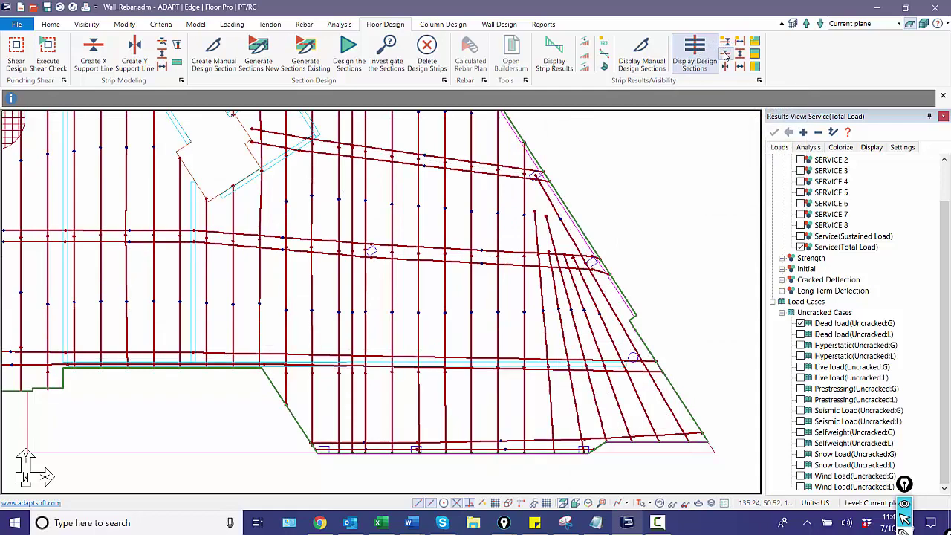
{"action": "left_click", "coordinate": [692, 56]}
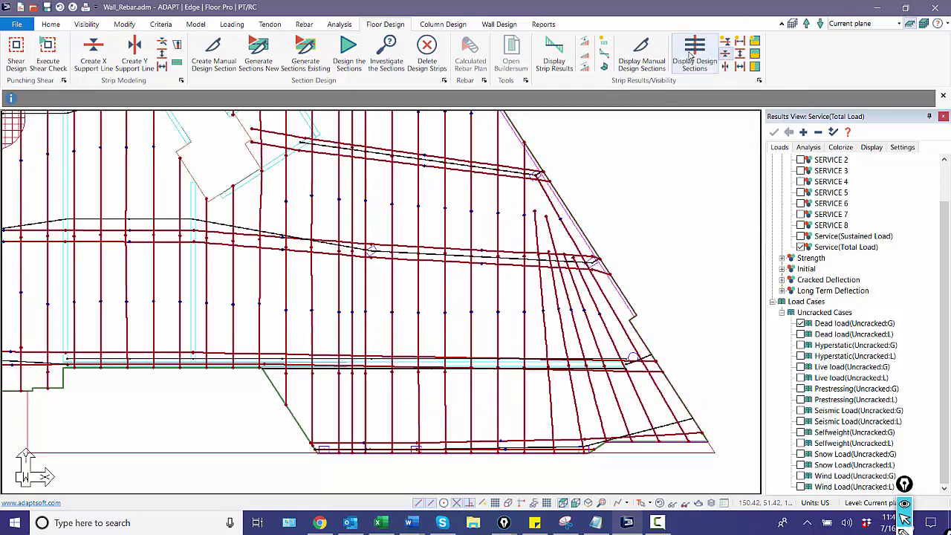
Design the generated sections along the wall and save the design results.
{"action": "scroll", "coordinate": [468, 347], "scroll_direction": "up", "scroll_amount": 3}
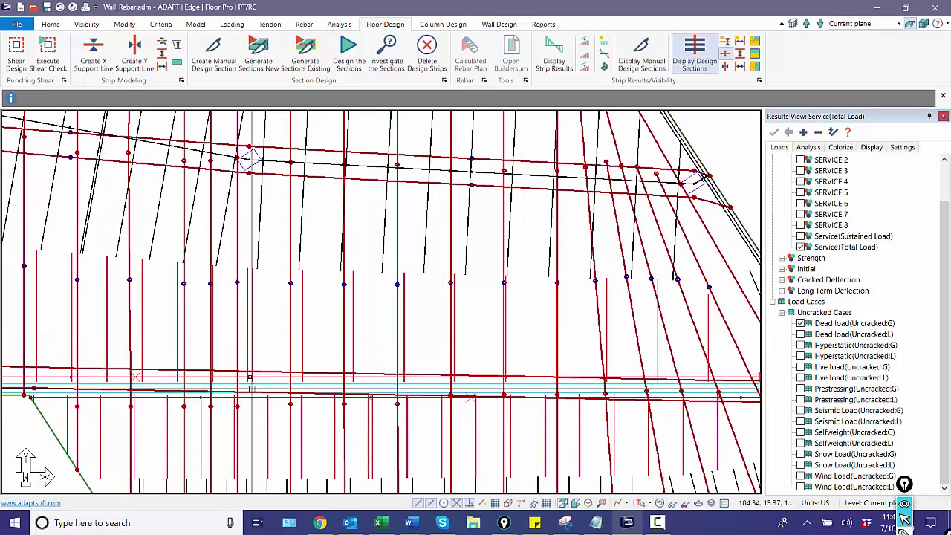
{"action": "scroll", "coordinate": [618, 378], "scroll_direction": "down", "scroll_amount": 2}
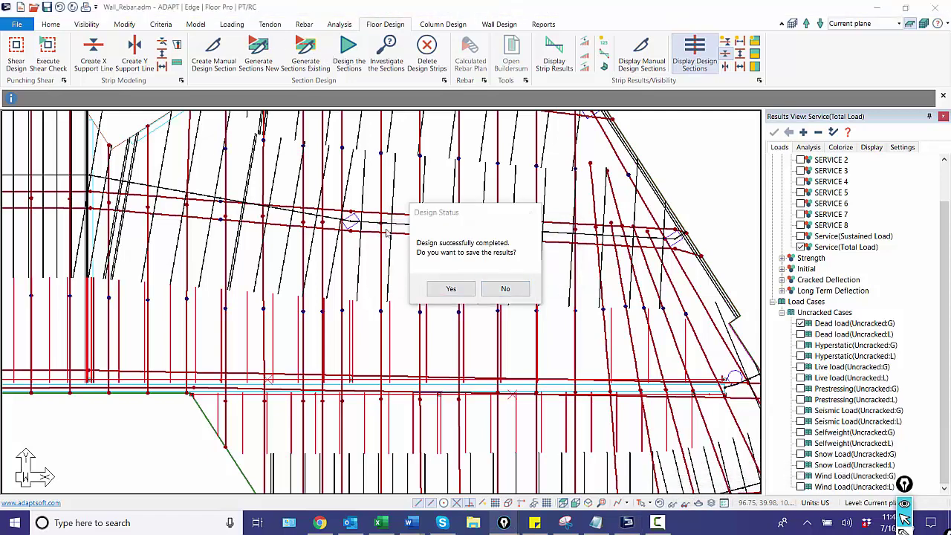
{"action": "left_click", "coordinate": [448, 289]}
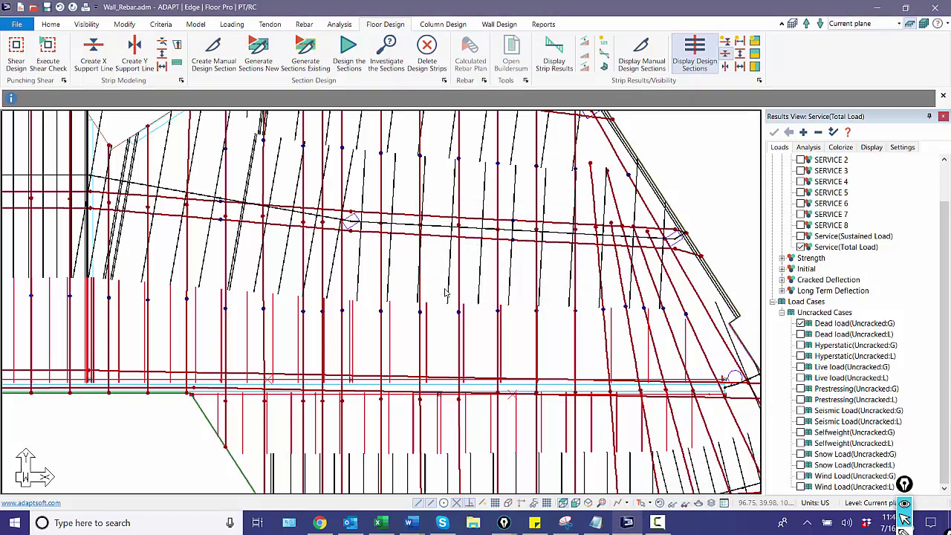
Hide the tendons so that only the support lines and design sections around the wall are displayed.
{"action": "left_click", "coordinate": [270, 24]}
{"action": "left_click", "coordinate": [393, 56]}
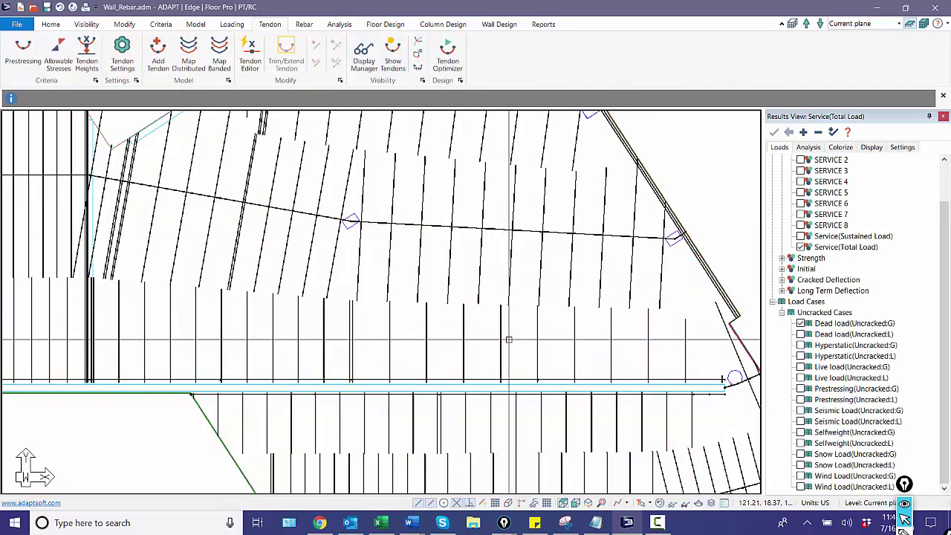
{"action": "middle_click_drag", "start_coordinate": [484, 318], "coordinate": [494, 246]}
{"action": "scroll", "coordinate": [486, 299], "scroll_direction": "up", "scroll_amount": 2}
{"action": "scroll", "coordinate": [424, 342], "scroll_direction": "down", "scroll_amount": 1}
{"action": "scroll", "coordinate": [424, 340], "scroll_direction": "down", "scroll_amount": 2}
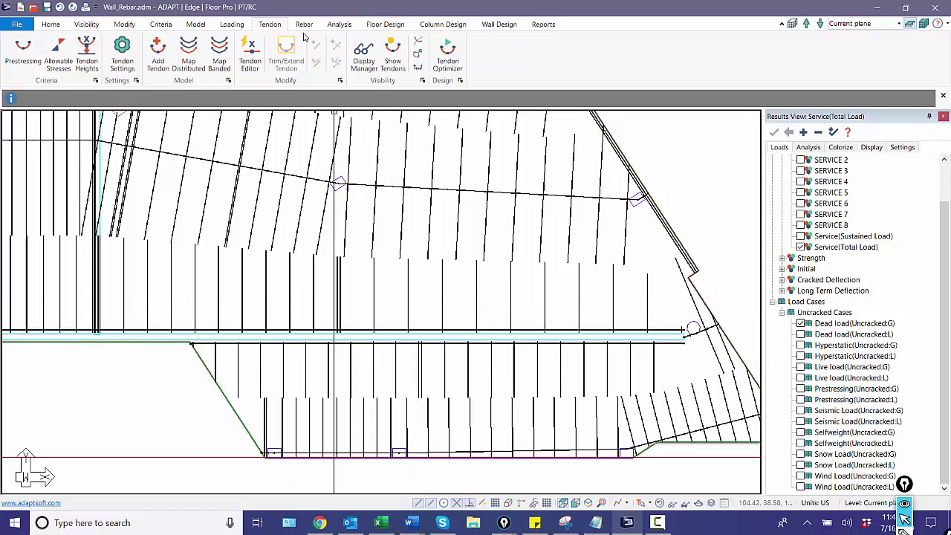
Generate the calculated rebar plan for the Envelope load combination with calculated bar lengths oriented along the support lines.
{"action": "left_click", "coordinate": [383, 24]}
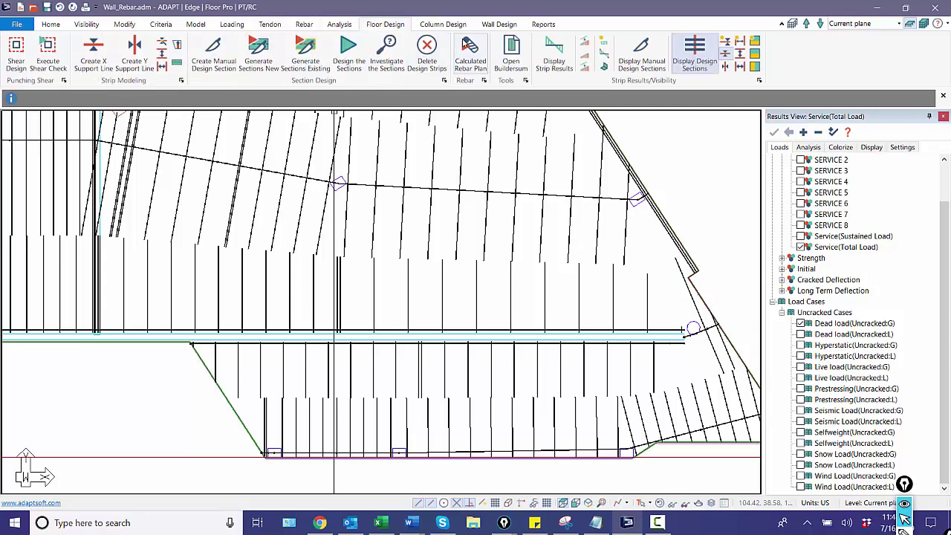
{"action": "left_click", "coordinate": [466, 46]}
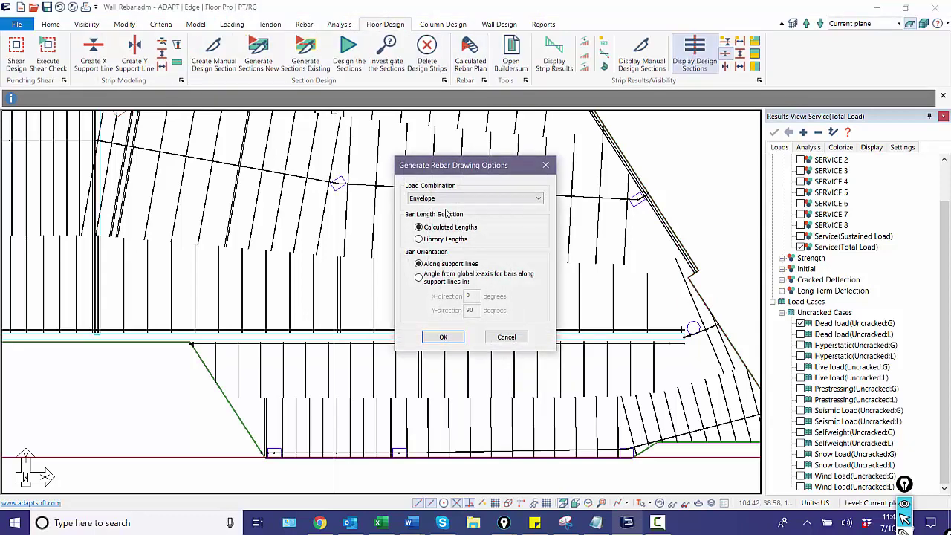
{"action": "left_click", "coordinate": [444, 336]}
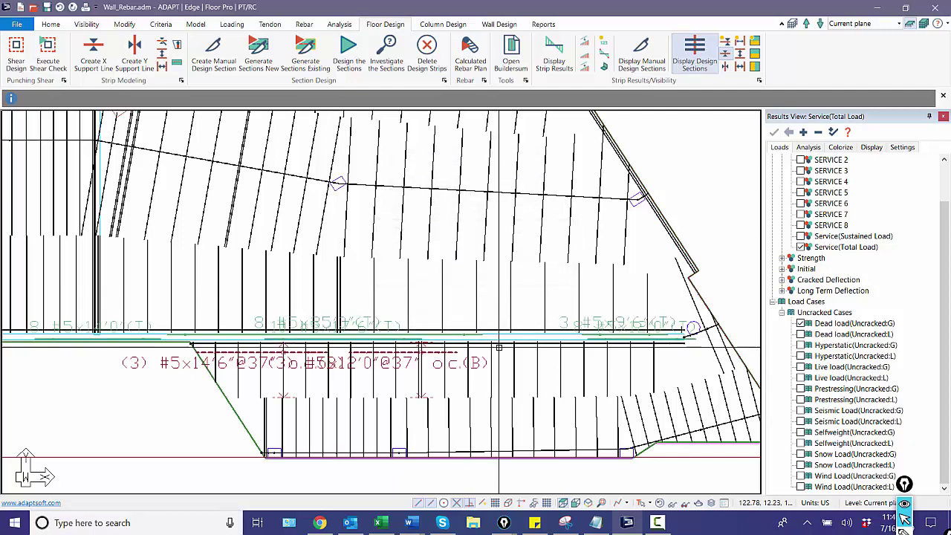
Examine the two overlapping top bar callouts along the wall, 8 #5x35'0" and 10 #5x17'6", by highlighting each in turn.
{"action": "middle_click_drag", "start_coordinate": [371, 370], "coordinate": [440, 370]}
{"action": "scroll", "coordinate": [382, 369], "scroll_direction": "up", "scroll_amount": 3}
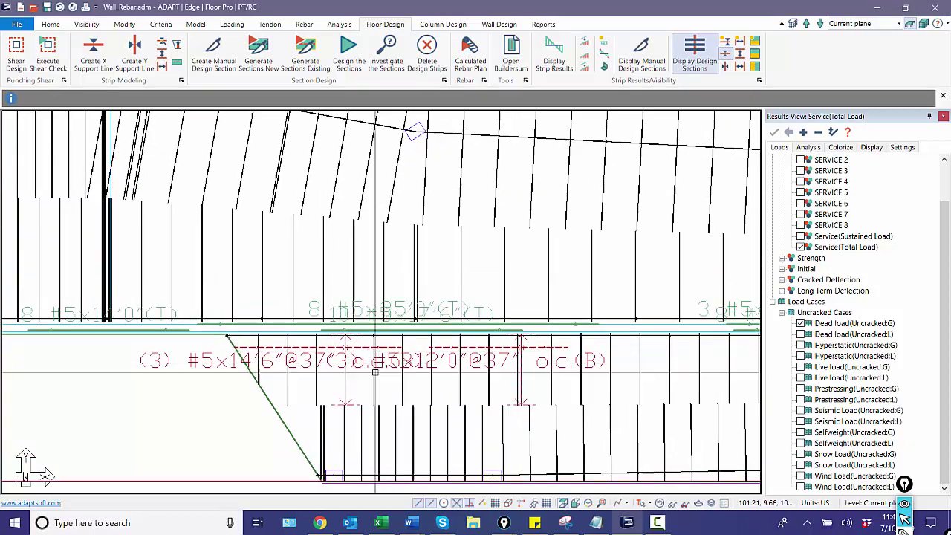
{"action": "scroll", "coordinate": [408, 382], "scroll_direction": "down", "scroll_amount": 2}
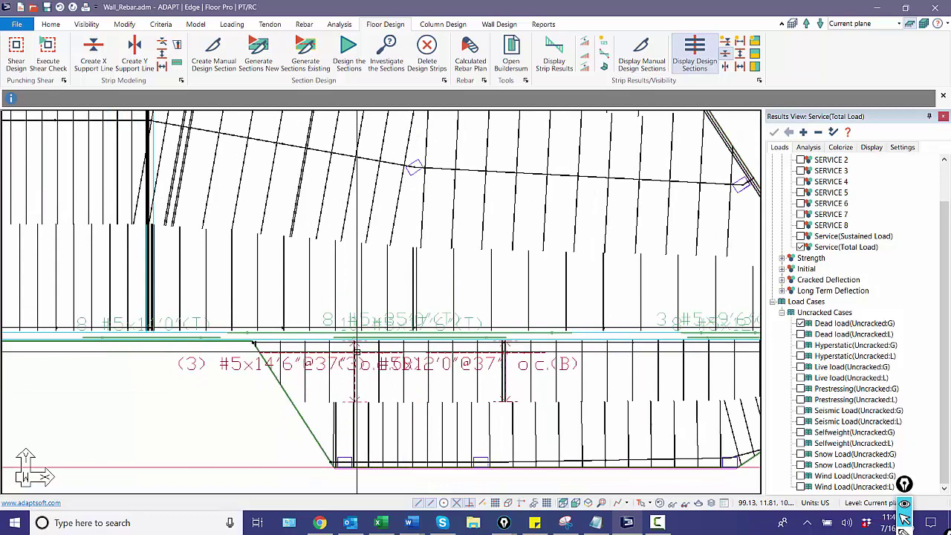
{"action": "scroll", "coordinate": [353, 353], "scroll_direction": "up", "scroll_amount": 3}
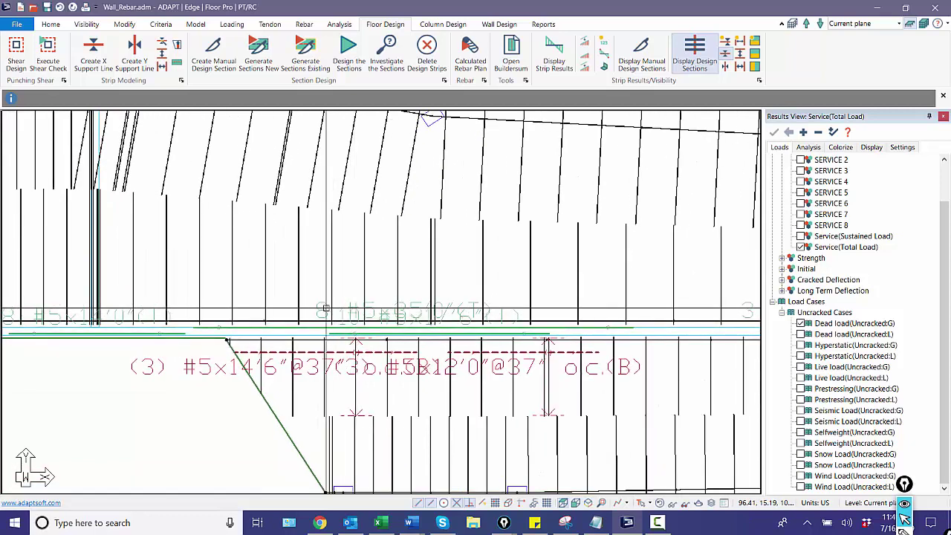
{"action": "left_click", "coordinate": [323, 311]}
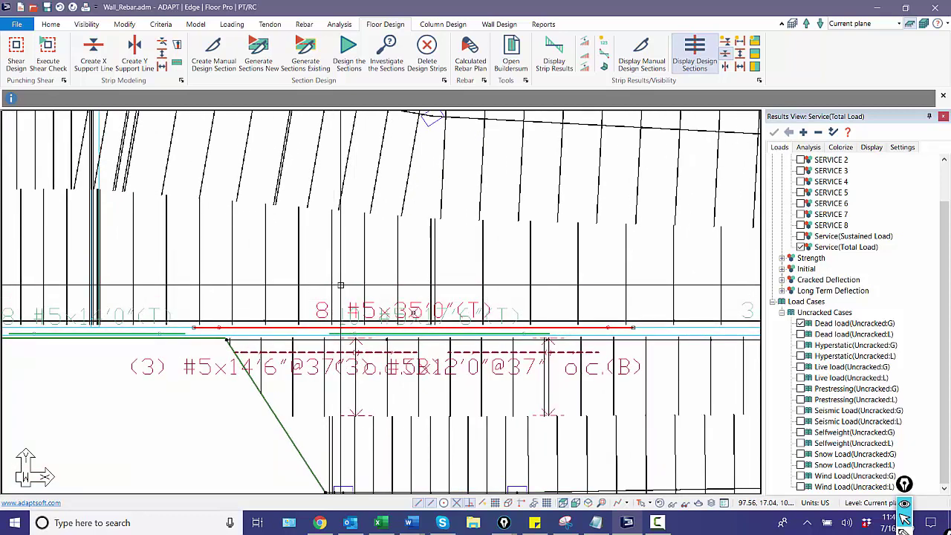
{"action": "scroll", "coordinate": [340, 285], "scroll_direction": "up", "scroll_amount": 3}
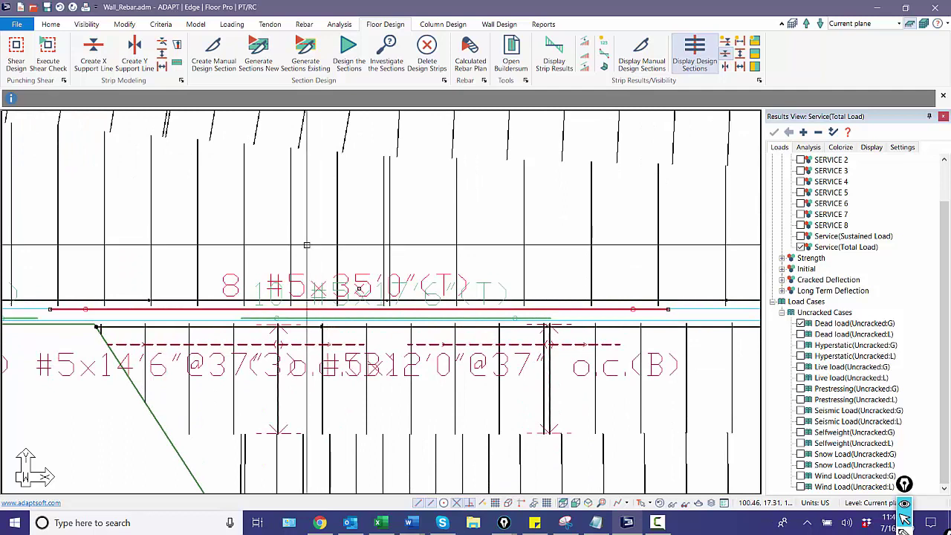
{"action": "key", "text": "Escape"}
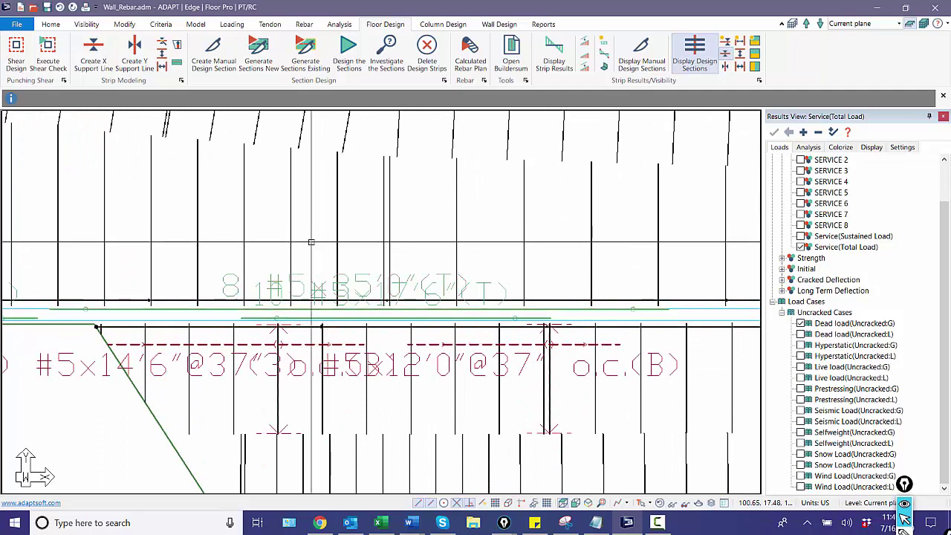
{"action": "left_click", "coordinate": [259, 292]}
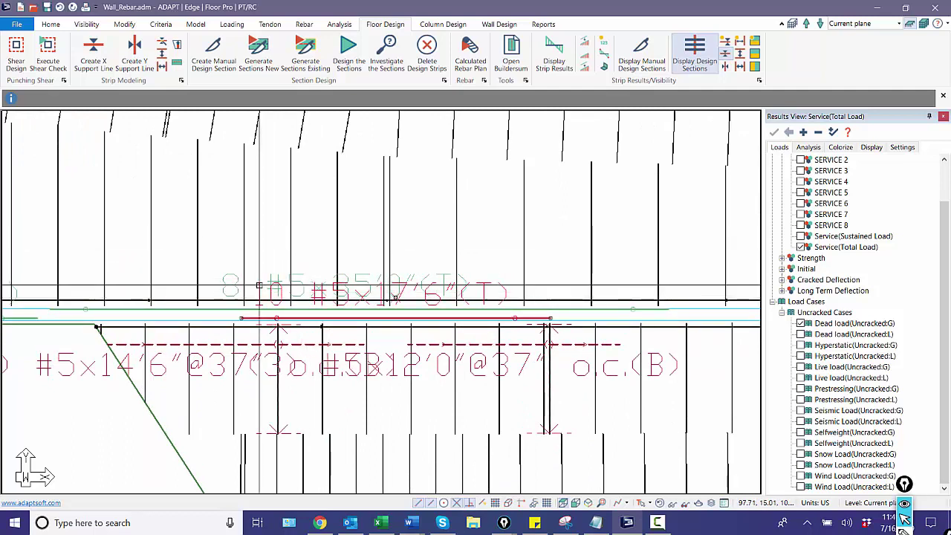
{"action": "left_click", "coordinate": [234, 285]}
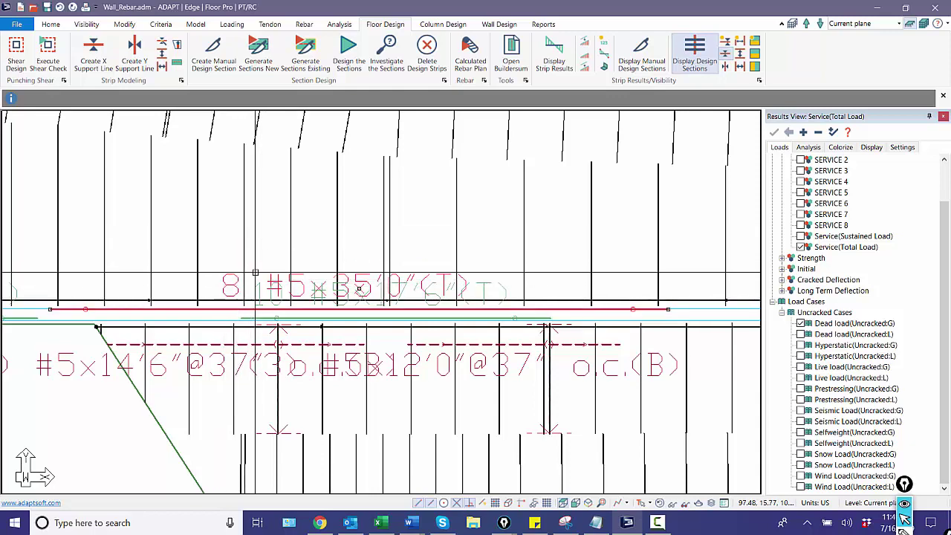
{"action": "left_click", "coordinate": [395, 296]}
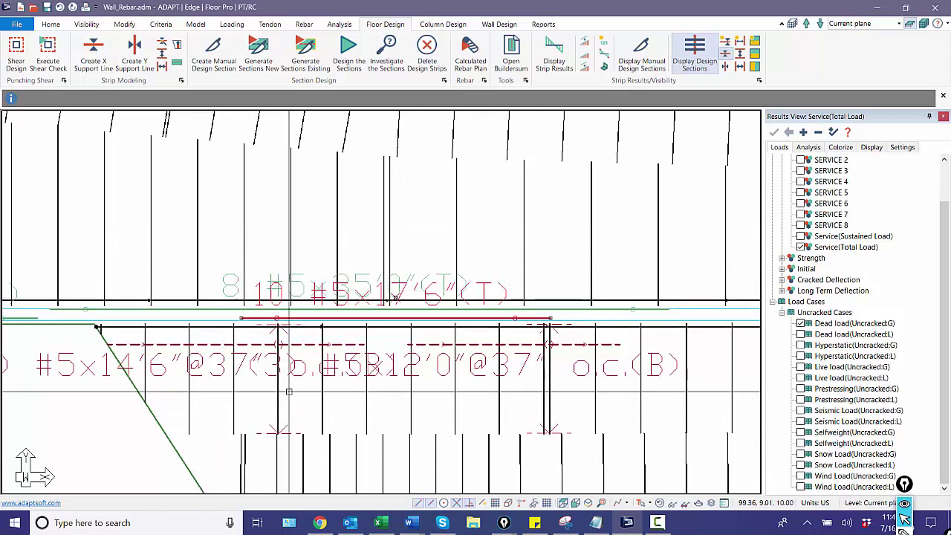
Examine the calculated bottom bars just below the wall, #5x14'6" and #5x12'0", together with the top bars around them.
{"action": "middle_click_drag", "start_coordinate": [192, 391], "coordinate": [364, 391]}
{"action": "scroll", "coordinate": [364, 391], "scroll_direction": "down", "scroll_amount": 2}
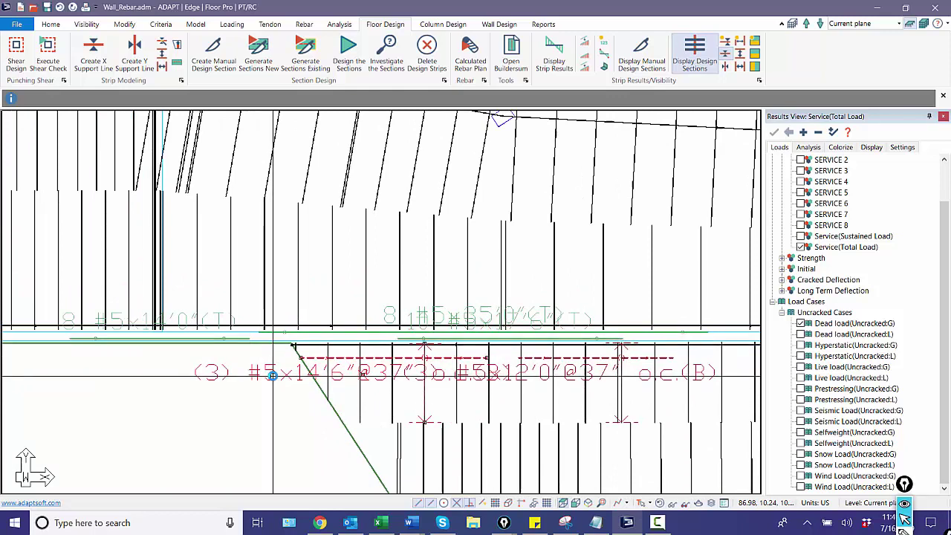
{"action": "middle_click_drag", "start_coordinate": [393, 429], "coordinate": [312, 408]}
{"action": "scroll", "coordinate": [312, 408], "scroll_direction": "up", "scroll_amount": 1}
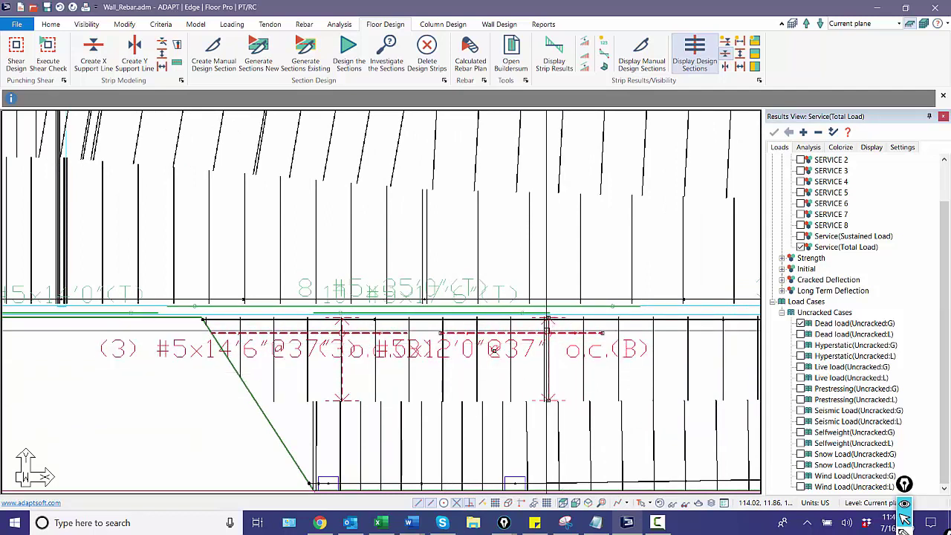
{"action": "scroll", "coordinate": [401, 430], "scroll_direction": "down", "scroll_amount": 2}
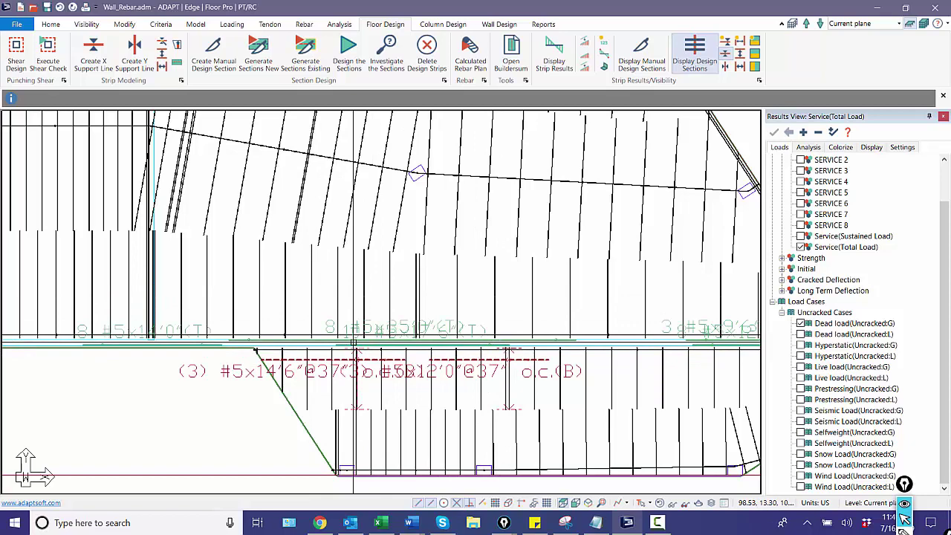
{"action": "scroll", "coordinate": [366, 349], "scroll_direction": "down", "scroll_amount": 2}
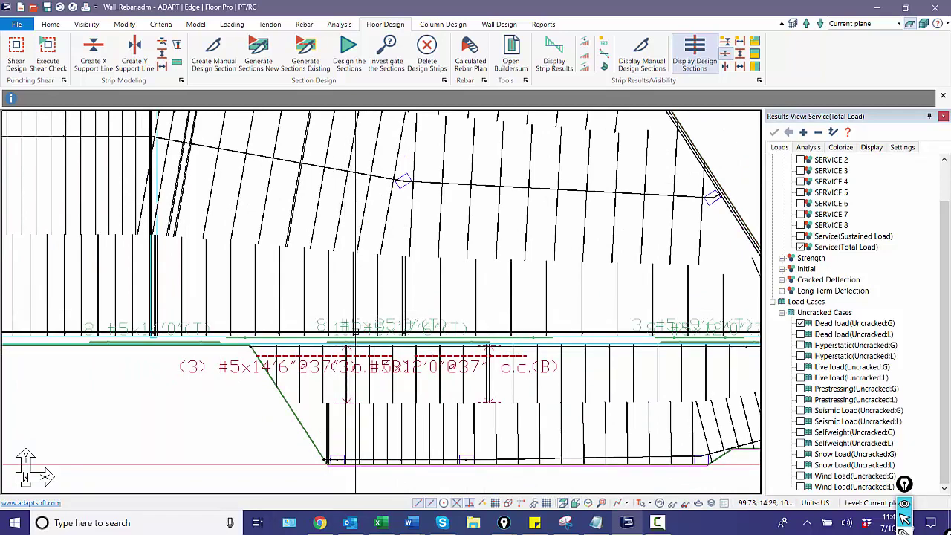
{"action": "scroll", "coordinate": [355, 327], "scroll_direction": "up", "scroll_amount": 2}
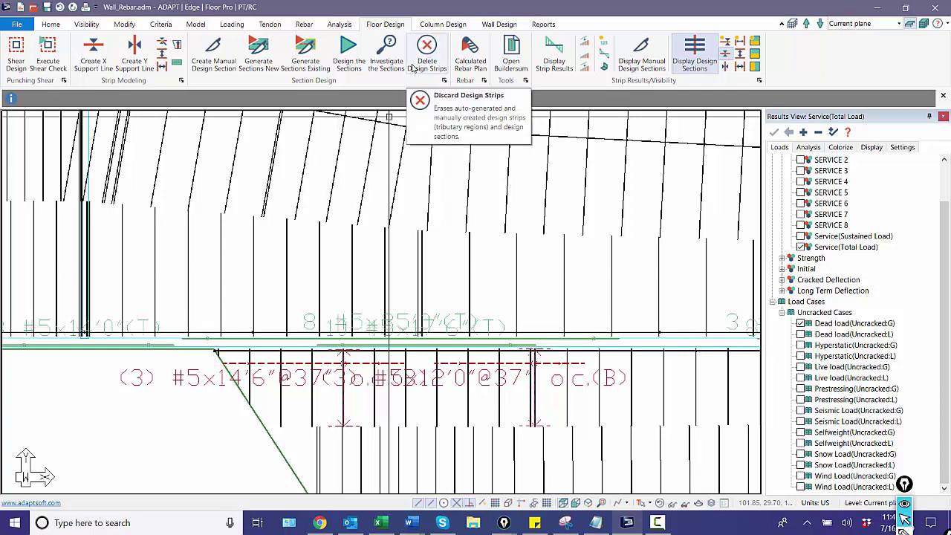
Try to generate the calculated rebar plan for the Envelope Strength combination with calculated bar lengths along the support lines.
{"action": "left_click", "coordinate": [468, 63]}
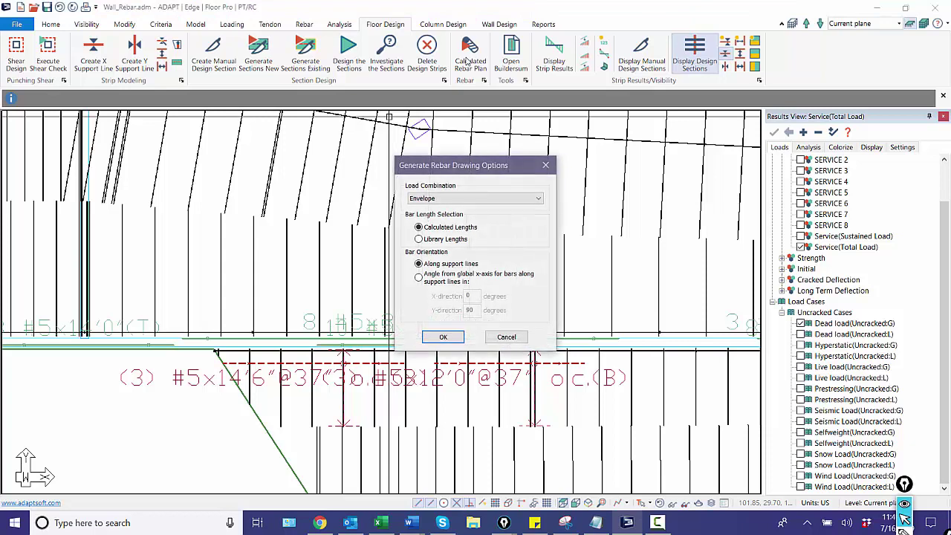
{"action": "left_click", "coordinate": [463, 198]}
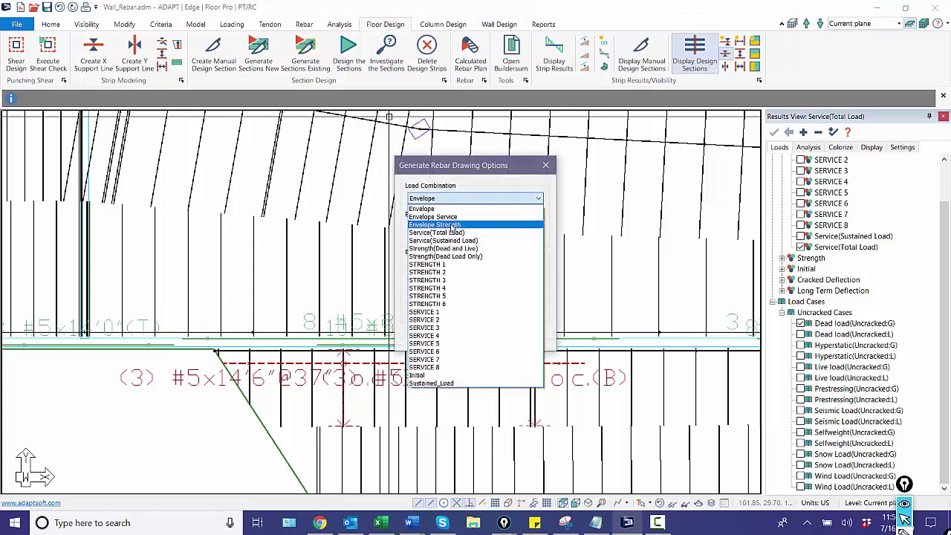
{"action": "left_click", "coordinate": [450, 223]}
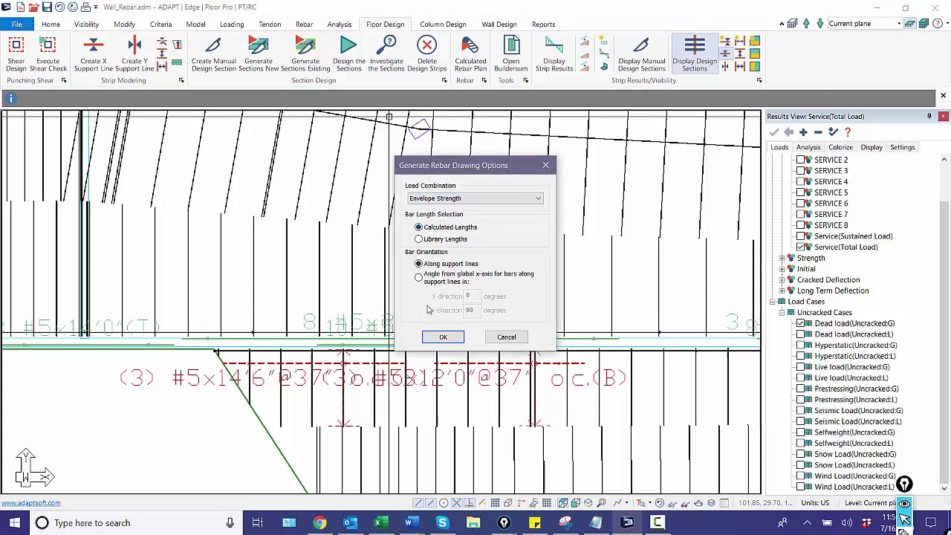
{"action": "left_click", "coordinate": [439, 336]}
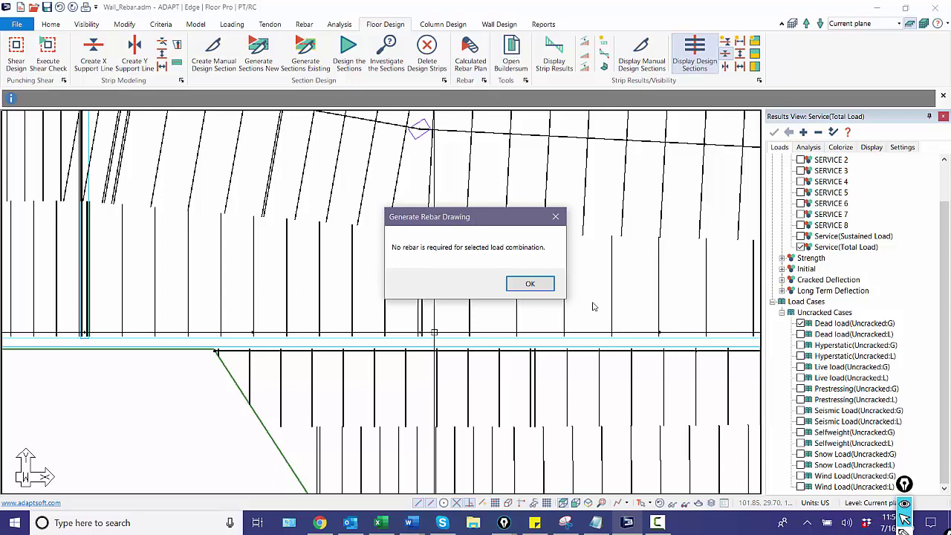
{"action": "left_click", "coordinate": [543, 285]}
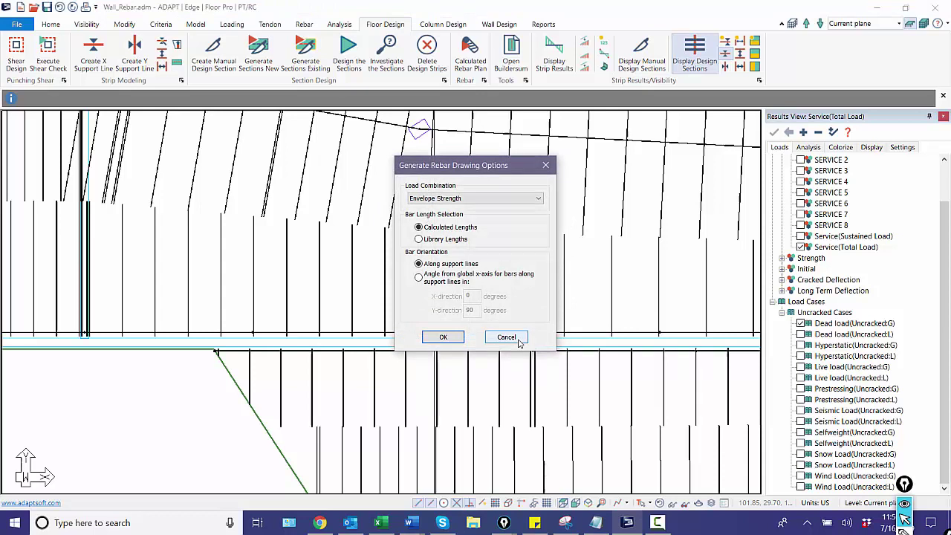
Generate the calculated rebar plan for the Envelope Service load combination.
{"action": "left_click", "coordinate": [489, 198]}
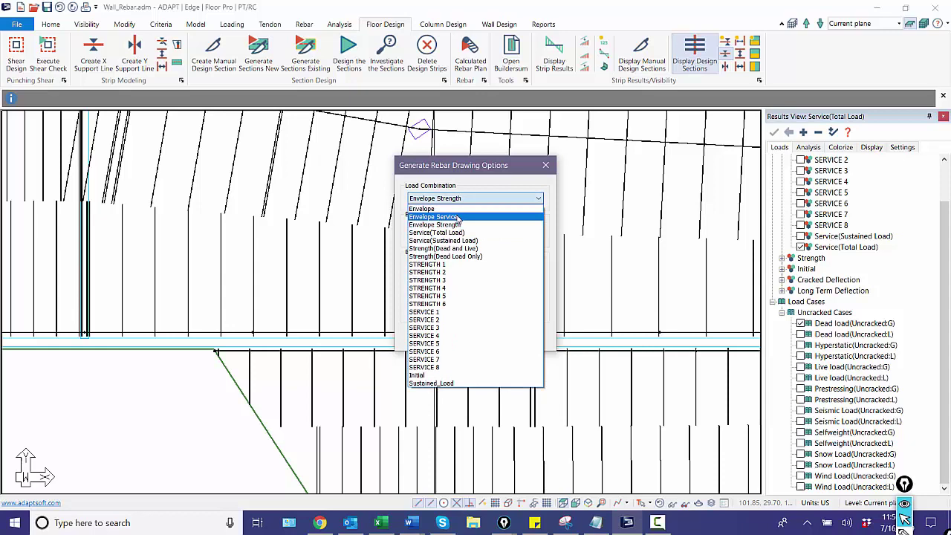
{"action": "left_click", "coordinate": [459, 216]}
{"action": "left_click", "coordinate": [444, 337]}
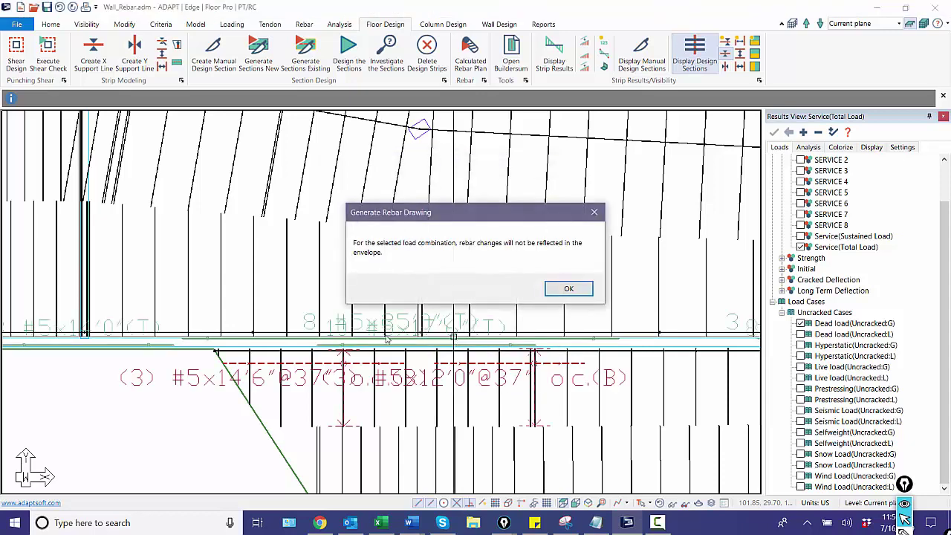
{"action": "left_click", "coordinate": [564, 288]}
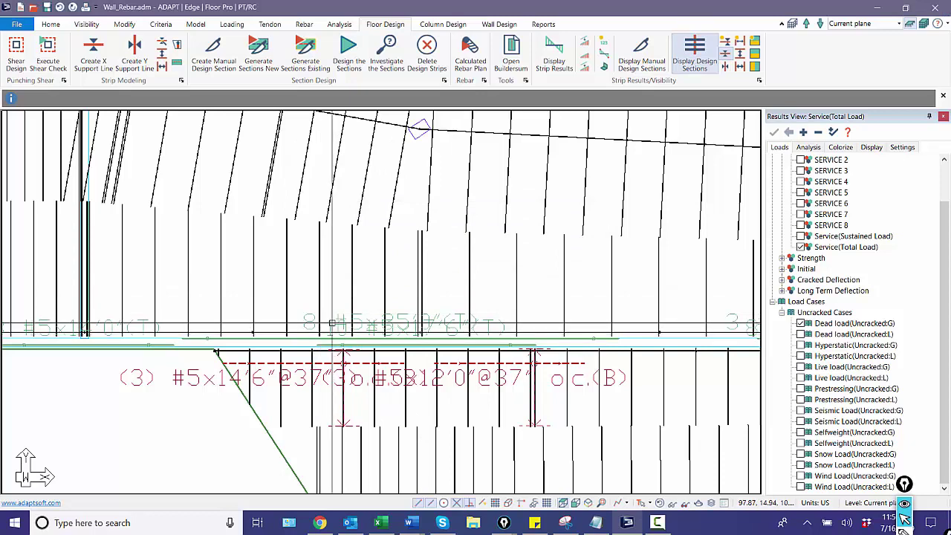
Inspect the reinforcement and design summary of design sections SECTION_ID_6202012 and SECTION_ID_6202013 on the support line along the wall.
{"action": "scroll", "coordinate": [341, 297], "scroll_direction": "up", "scroll_amount": 1}
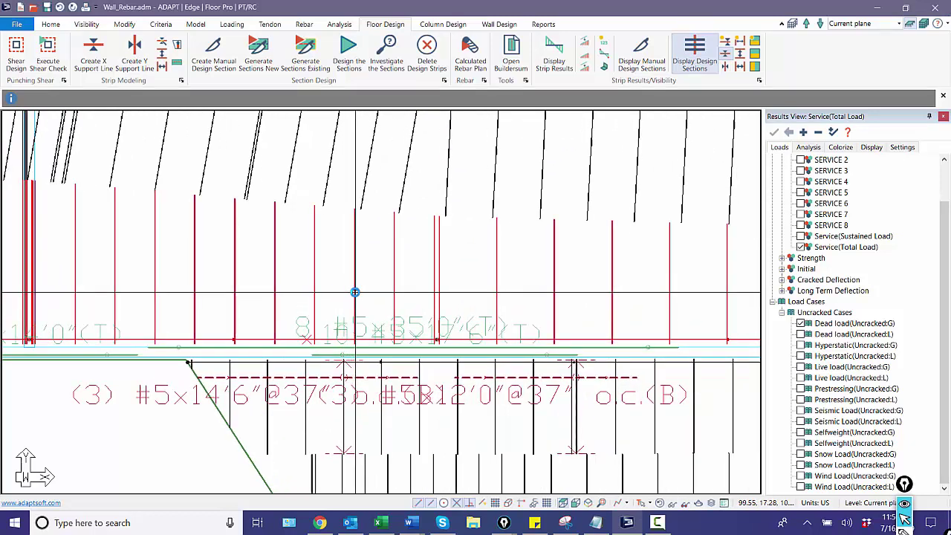
{"action": "double_click", "coordinate": [354, 290]}
{"action": "left_click", "coordinate": [178, 51]}
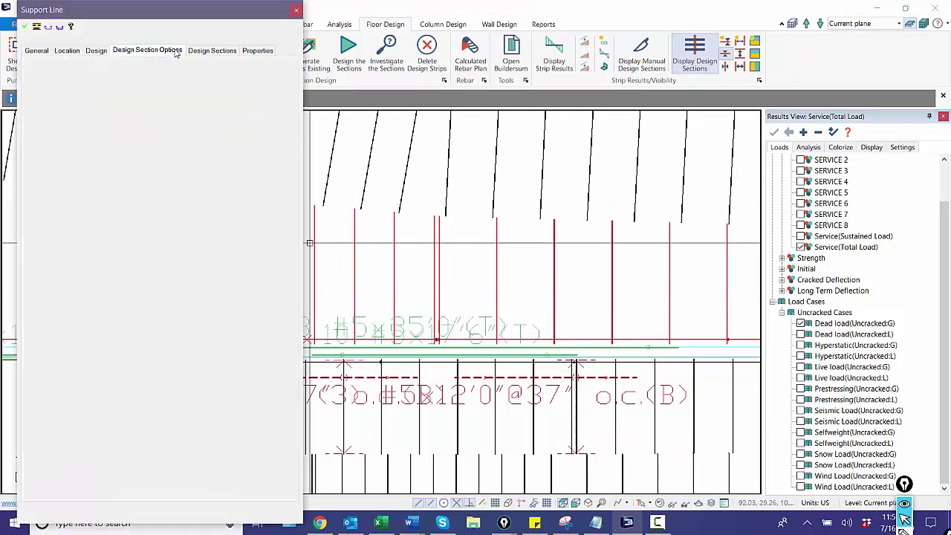
{"action": "left_click", "coordinate": [199, 51]}
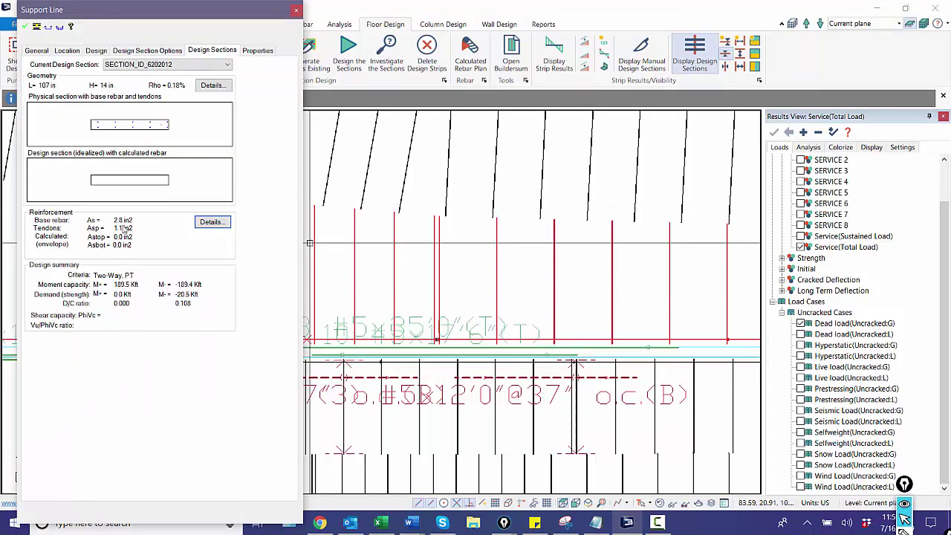
{"action": "left_click", "coordinate": [200, 65]}
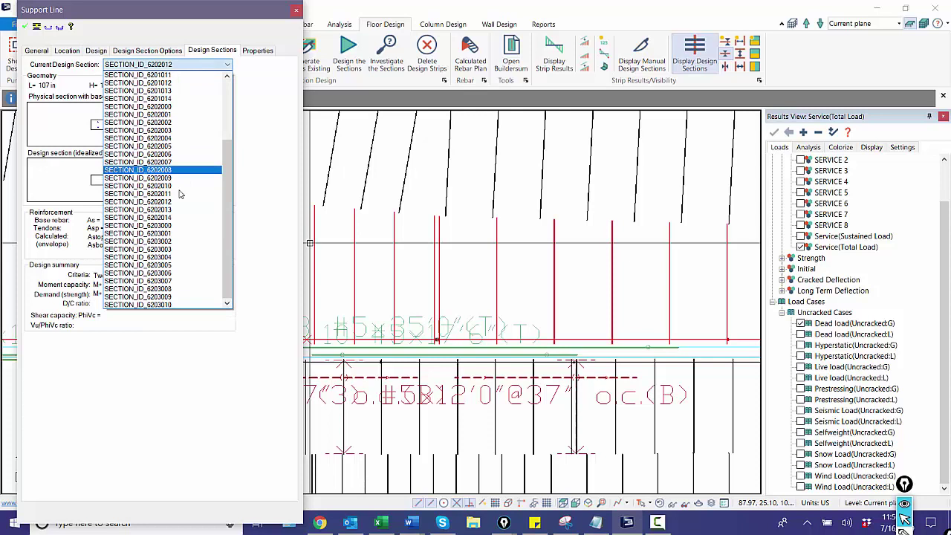
{"action": "left_click", "coordinate": [175, 213]}
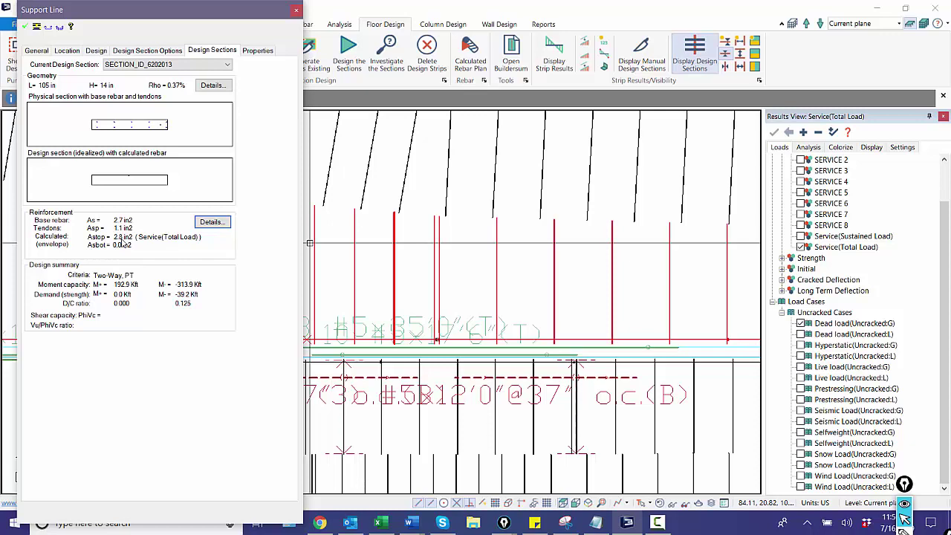
{"action": "key", "text": "Escape"}
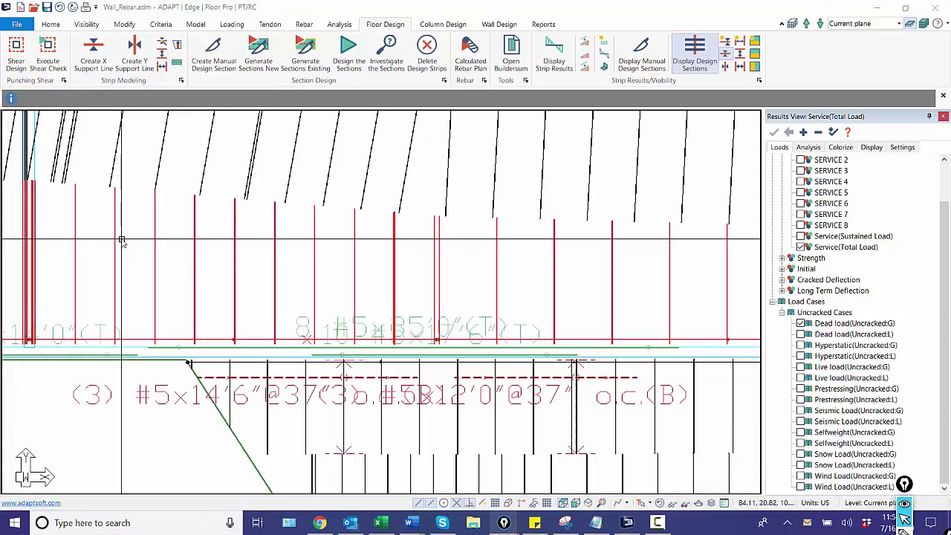
Inspect the calculated reinforcement of the adjacent design sections, SECTION_ID_6202014 and SECTION_ID_6203000 through SECTION_ID_6203002.
{"action": "double_click", "coordinate": [434, 291]}
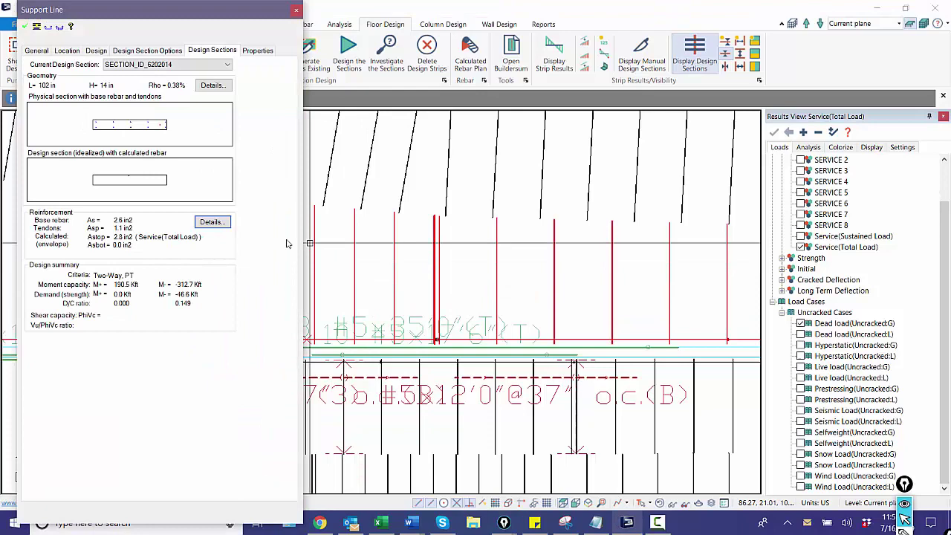
{"action": "double_click", "coordinate": [439, 269]}
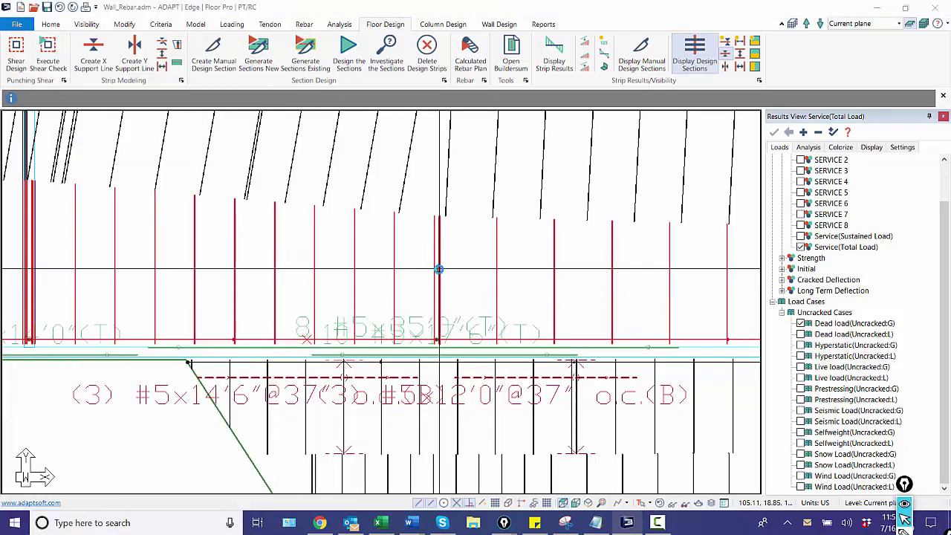
{"action": "double_click", "coordinate": [438, 269]}
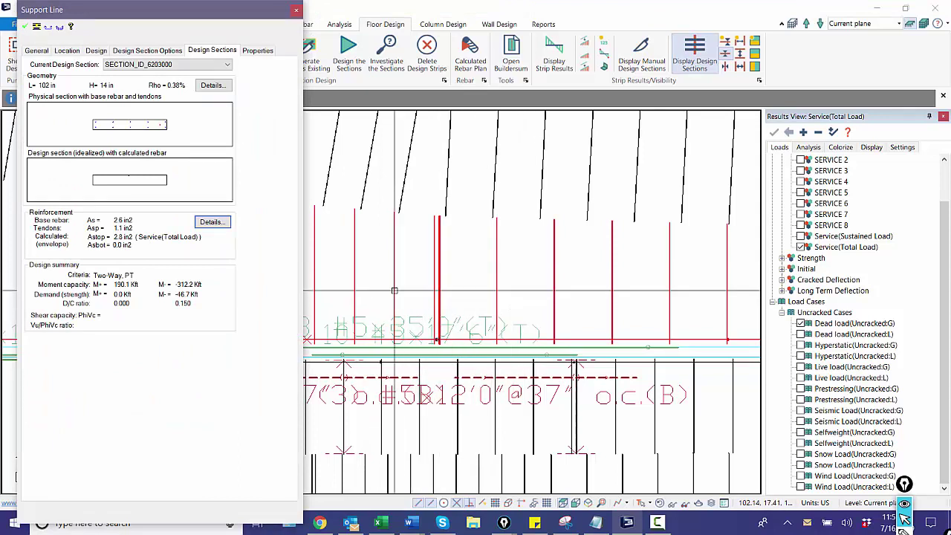
{"action": "left_click", "coordinate": [498, 286]}
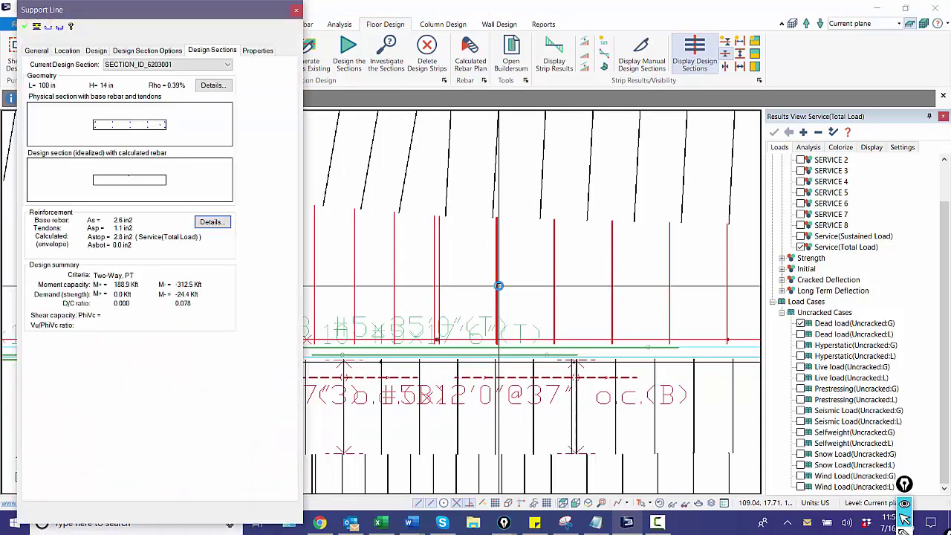
{"action": "left_click", "coordinate": [553, 286]}
{"action": "left_click", "coordinate": [552, 285]}
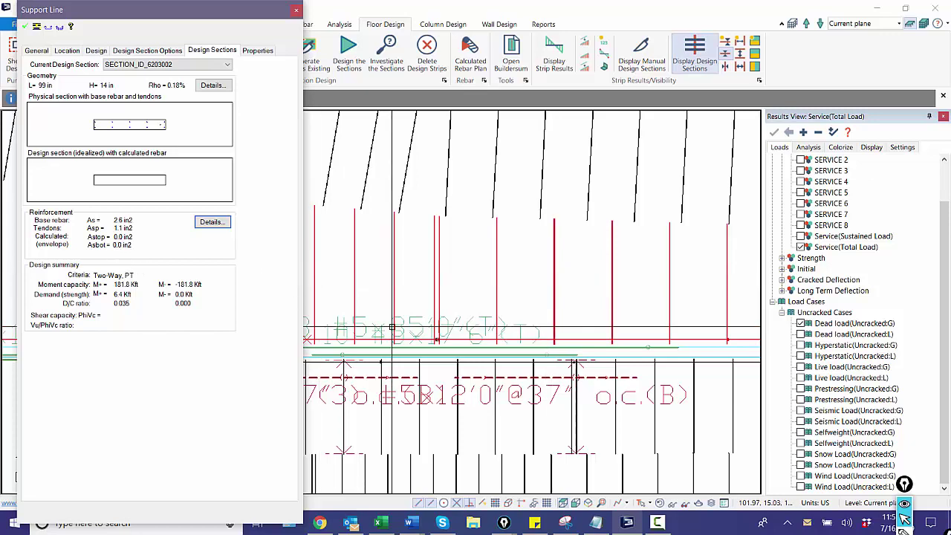
{"action": "key", "text": "Escape"}
Circle the support line point between the two closely spaced design sections with the annotation pen and clear the mark.
{"action": "scroll", "coordinate": [442, 312], "scroll_direction": "down", "scroll_amount": 2}
{"action": "scroll", "coordinate": [391, 312], "scroll_direction": "up", "scroll_amount": 5}
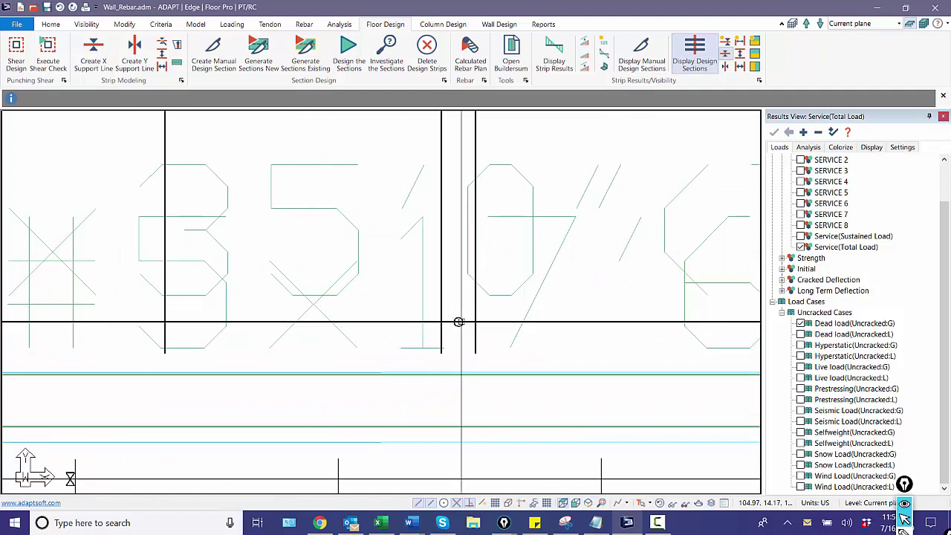
{"action": "left_click", "coordinate": [458, 321]}
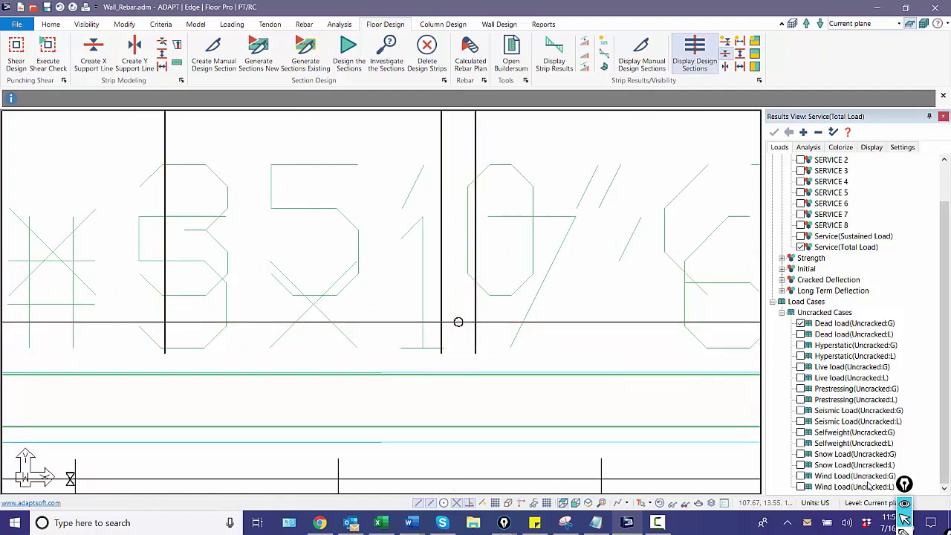
{"action": "left_click_drag", "start_coordinate": [903, 486], "coordinate": [878, 242]}
{"action": "left_click", "coordinate": [879, 291]}
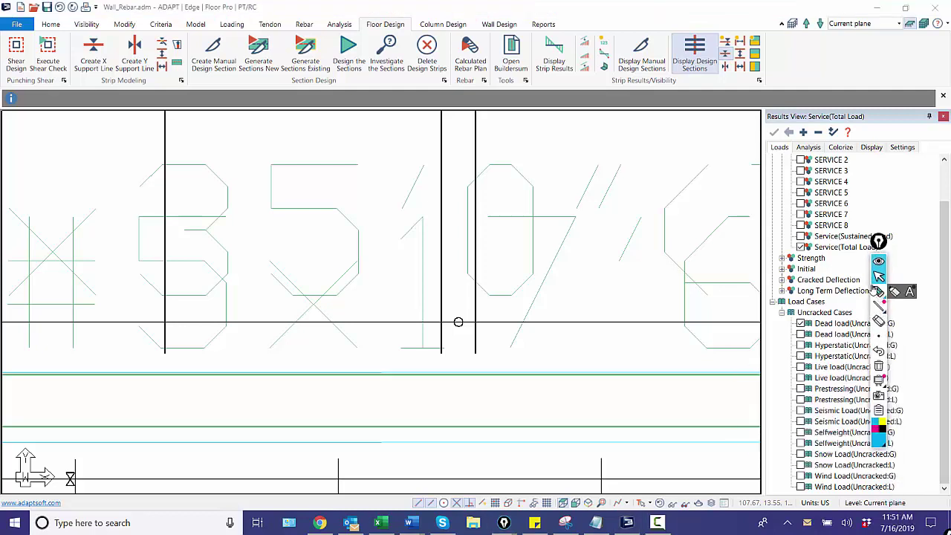
{"action": "left_click_drag", "start_coordinate": [459, 332], "coordinate": [468, 327]}
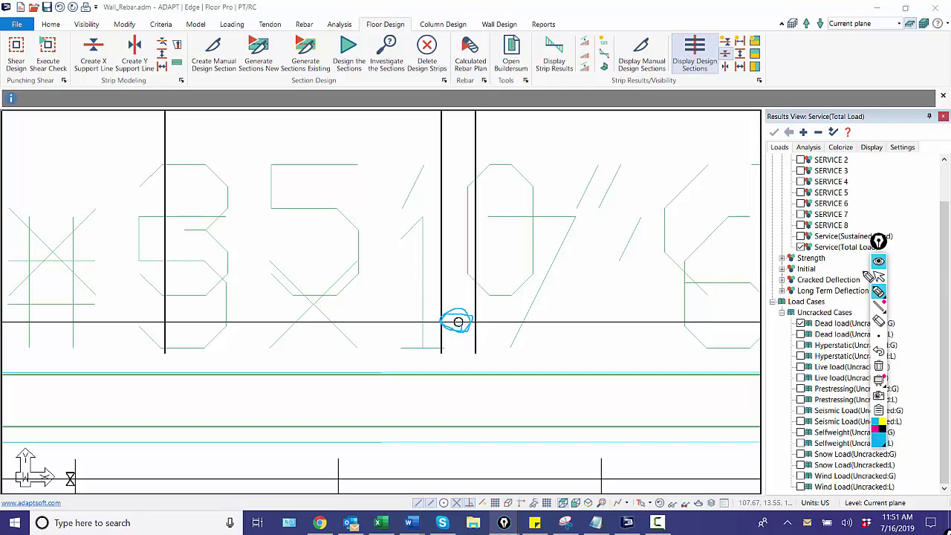
{"action": "left_click", "coordinate": [878, 278]}
{"action": "left_click", "coordinate": [879, 366]}
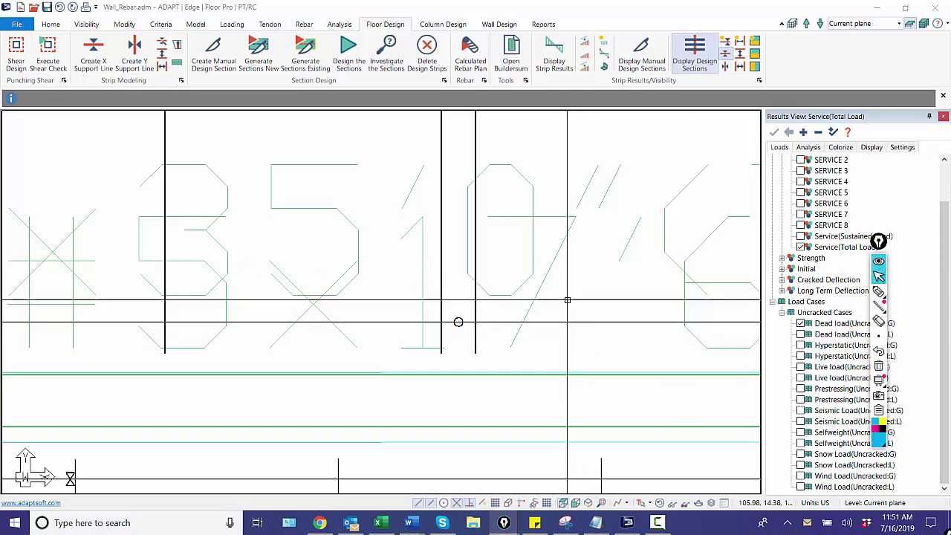
{"action": "scroll", "coordinate": [438, 356], "scroll_direction": "down", "scroll_amount": 2}
{"action": "scroll", "coordinate": [451, 331], "scroll_direction": "down", "scroll_amount": 3}
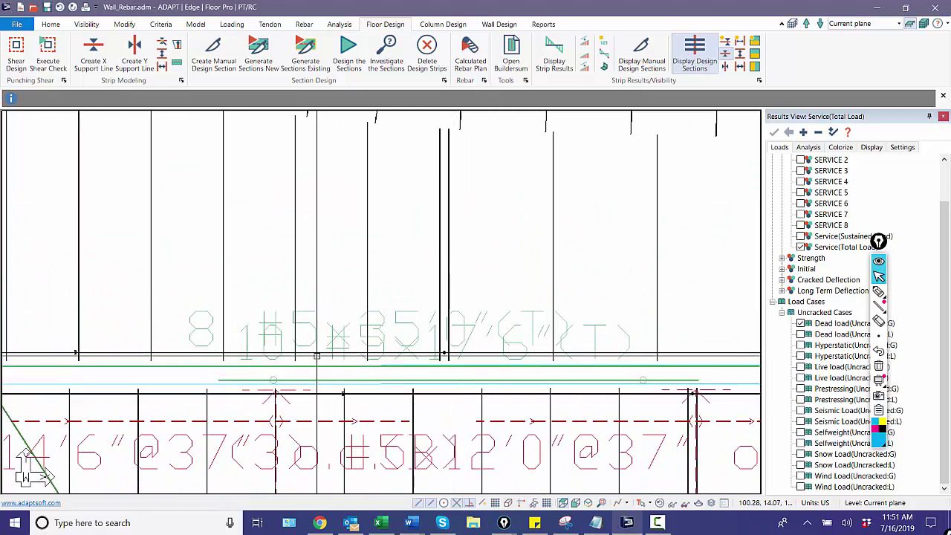
{"action": "scroll", "coordinate": [371, 334], "scroll_direction": "down", "scroll_amount": 3}
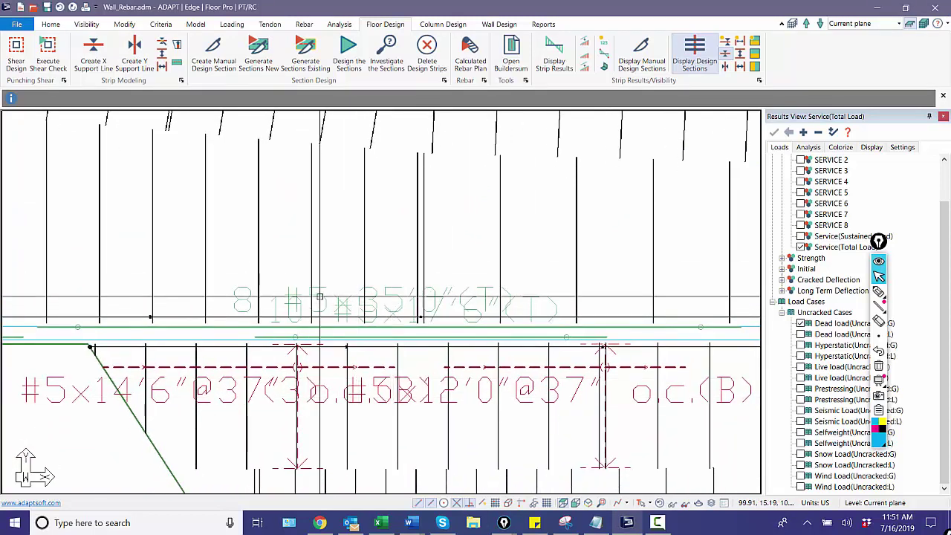
{"action": "left_click", "coordinate": [319, 288]}
{"action": "key", "text": "Escape"}
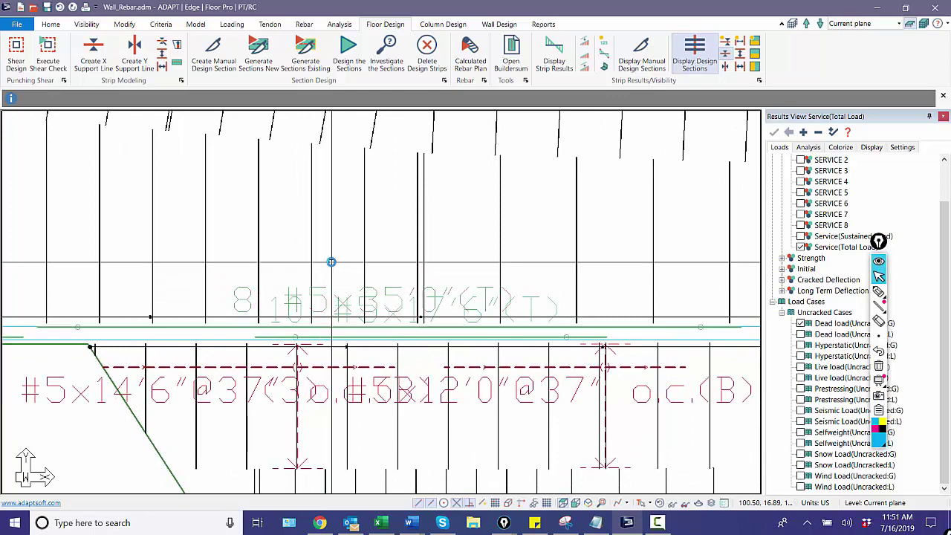
{"action": "scroll", "coordinate": [343, 387], "scroll_direction": "down", "scroll_amount": 2}
{"action": "scroll", "coordinate": [343, 387], "scroll_direction": "down", "scroll_amount": 1}
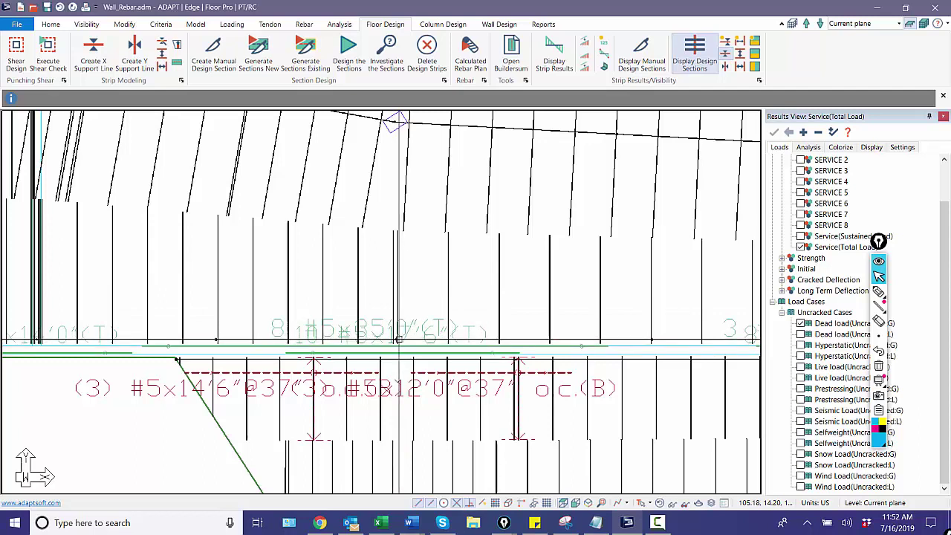
Set the displayed results to the Envelope Service load combination.
{"action": "left_click", "coordinate": [808, 148]}
{"action": "left_click", "coordinate": [779, 147]}
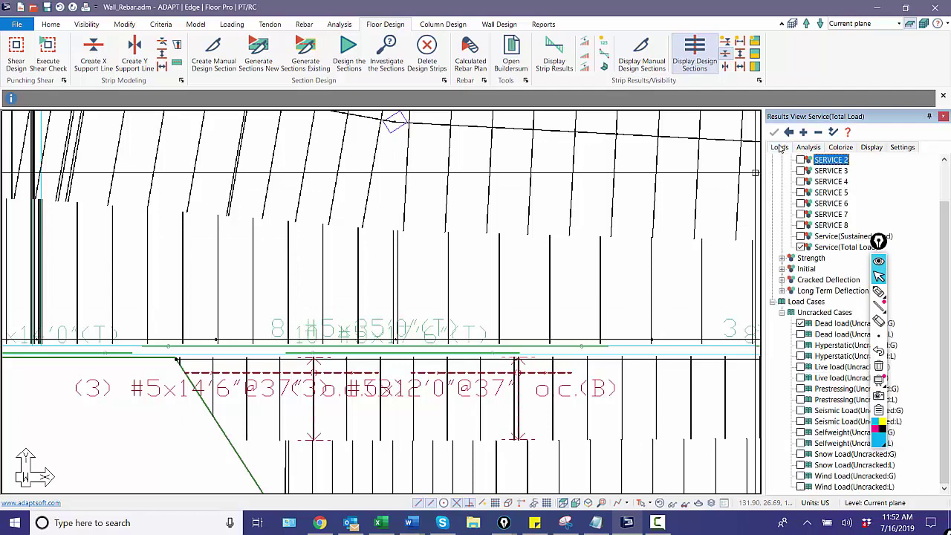
{"action": "scroll", "coordinate": [788, 175], "scroll_direction": "up", "scroll_amount": 2}
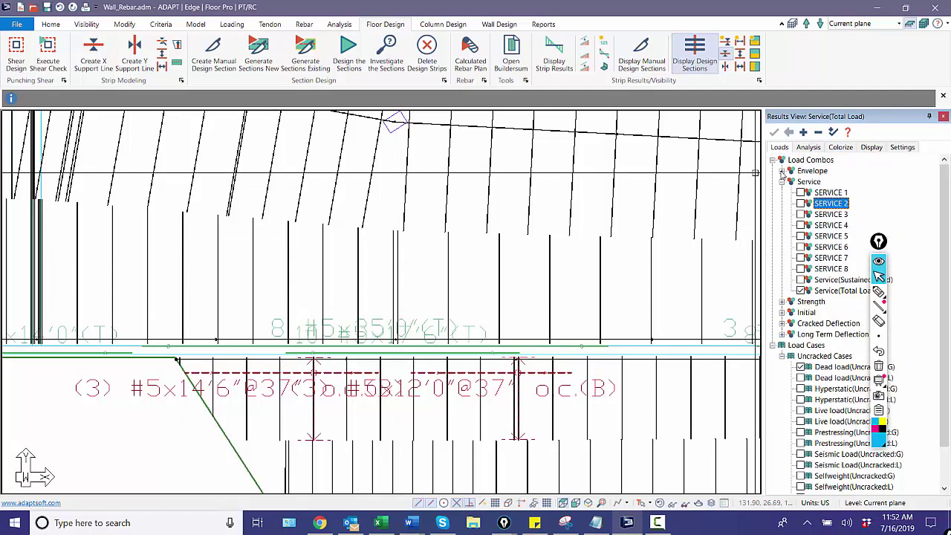
{"action": "left_click", "coordinate": [782, 171]}
{"action": "left_click", "coordinate": [800, 193]}
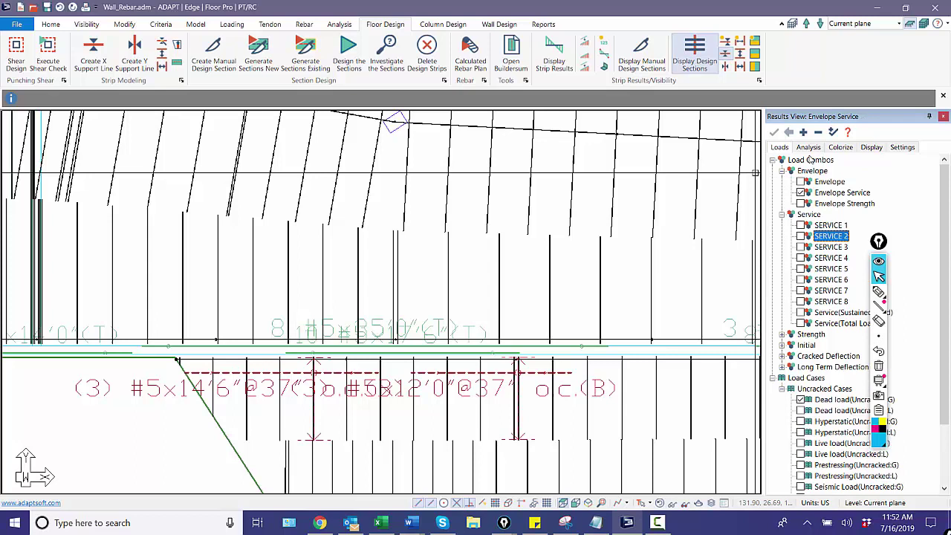
Display the bending action results for the design sections.
{"action": "left_click", "coordinate": [809, 147]}
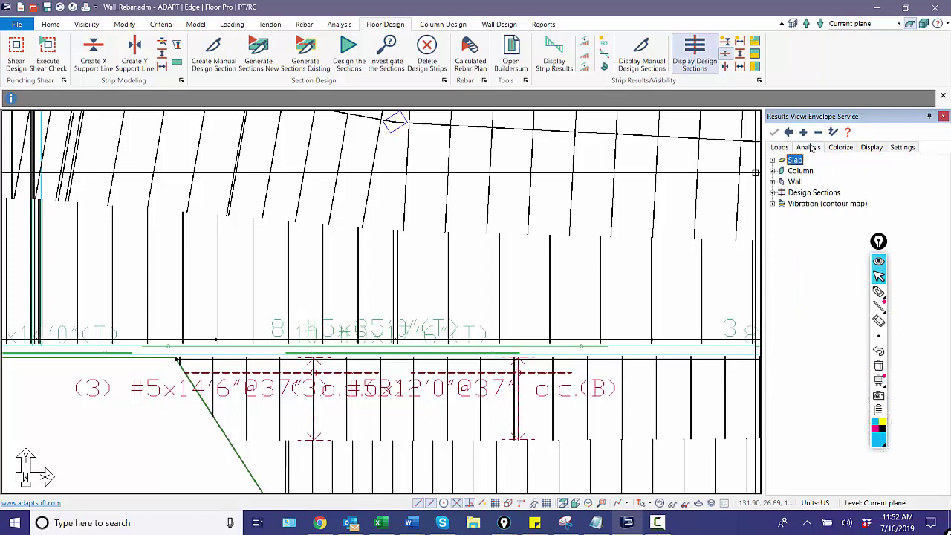
{"action": "left_click", "coordinate": [771, 193]}
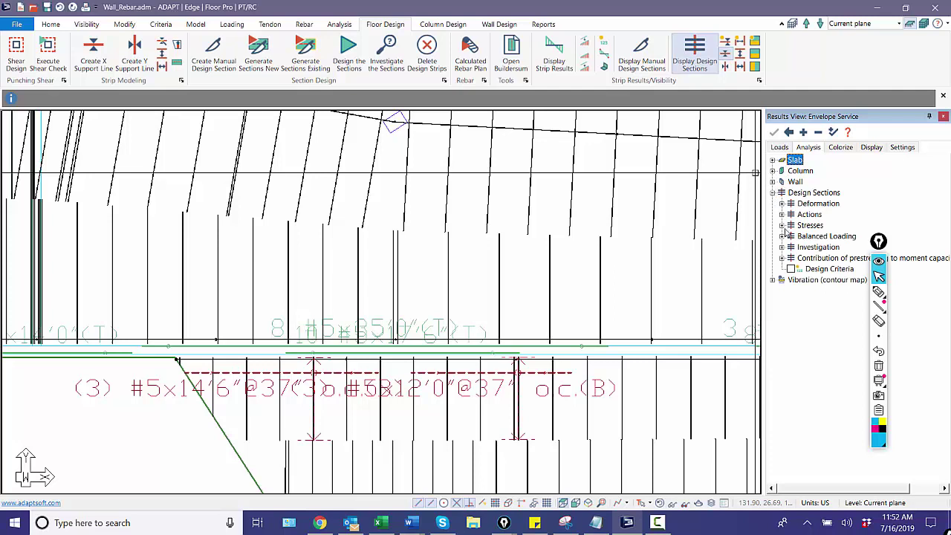
{"action": "left_click", "coordinate": [781, 215]}
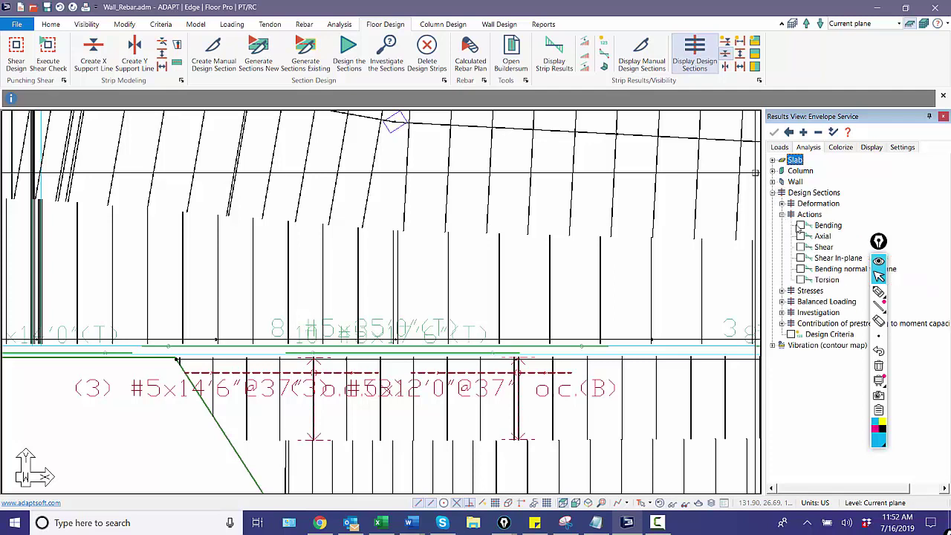
{"action": "left_click", "coordinate": [800, 225]}
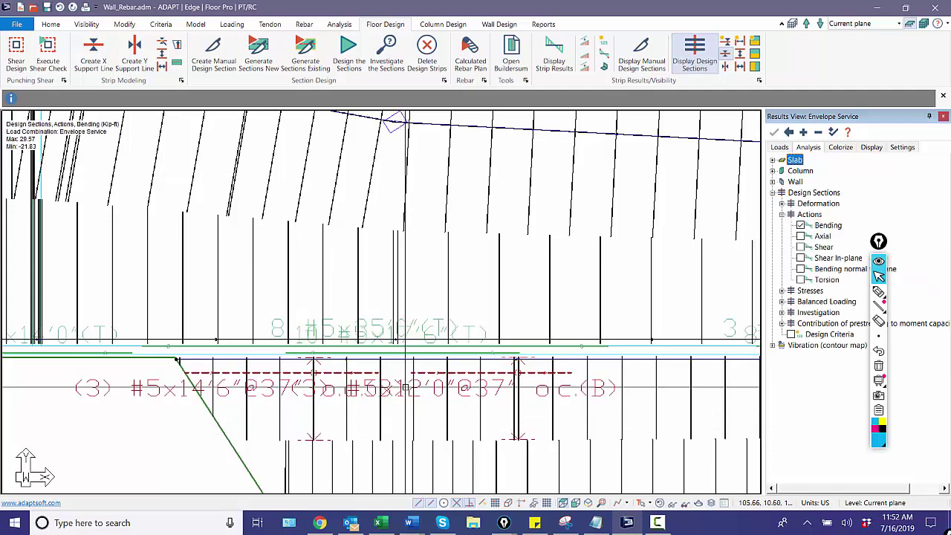
Show the bending diagrams shaded with numeric values and examine the moments around the two closely spaced design sections.
{"action": "left_click", "coordinate": [605, 66]}
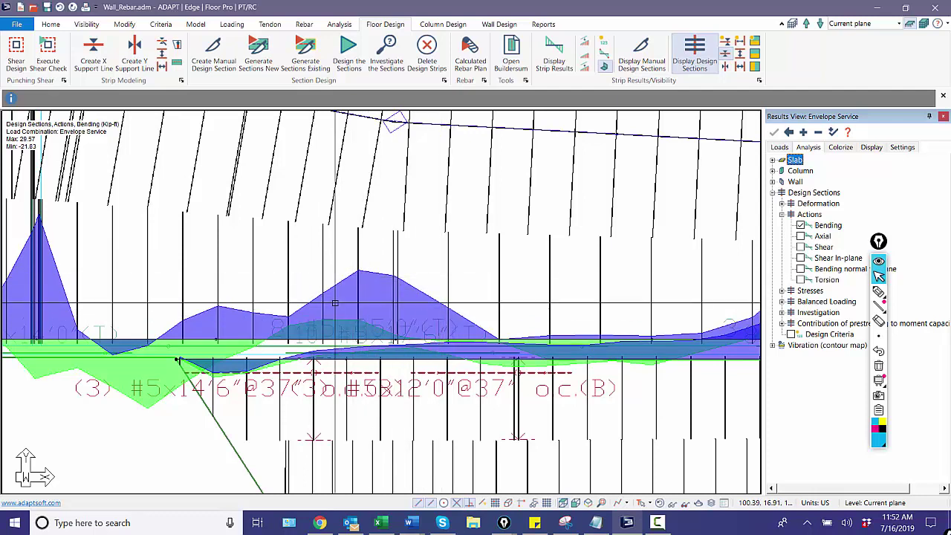
{"action": "left_click", "coordinate": [605, 42]}
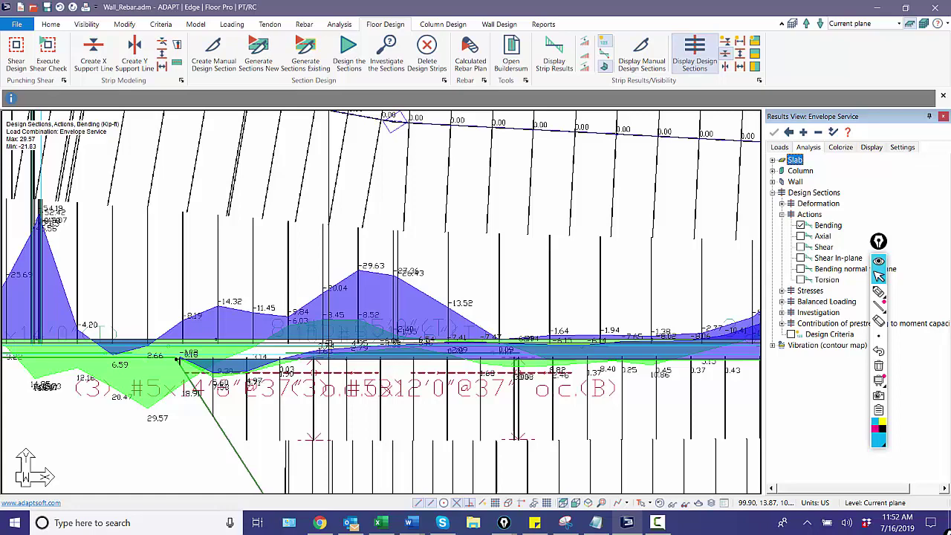
{"action": "scroll", "coordinate": [364, 326], "scroll_direction": "up", "scroll_amount": 3}
{"action": "scroll", "coordinate": [375, 325], "scroll_direction": "up", "scroll_amount": 2}
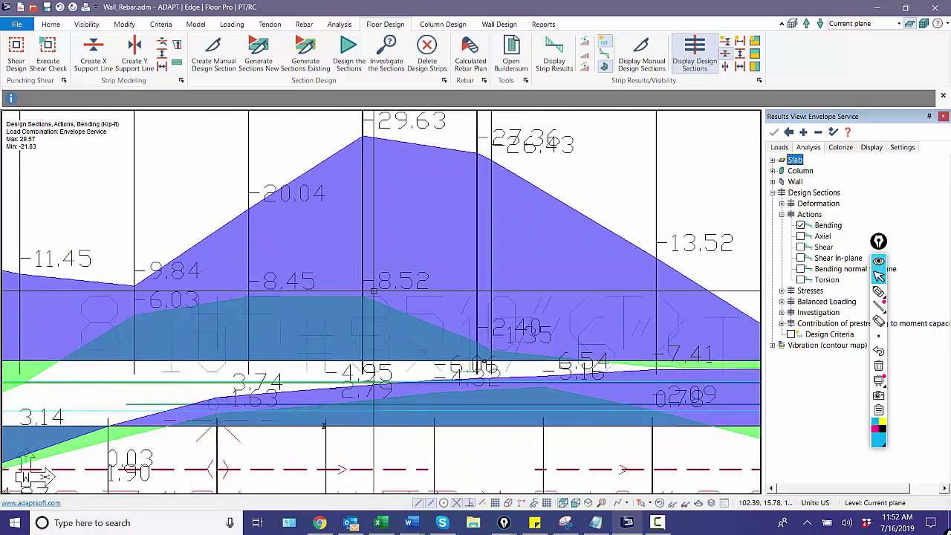
{"action": "scroll", "coordinate": [372, 306], "scroll_direction": "up", "scroll_amount": 1}
{"action": "scroll", "coordinate": [373, 306], "scroll_direction": "down", "scroll_amount": 1}
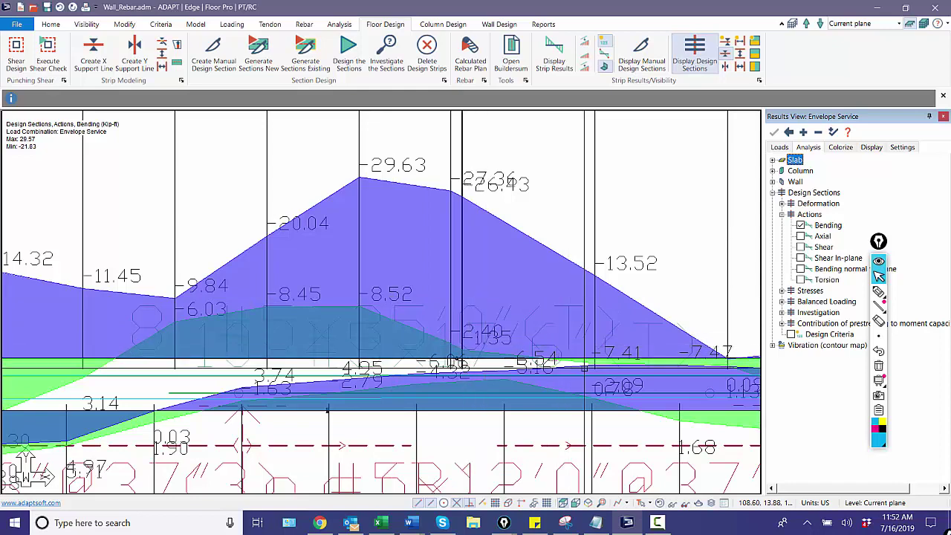
{"action": "scroll", "coordinate": [603, 379], "scroll_direction": "up", "scroll_amount": 2}
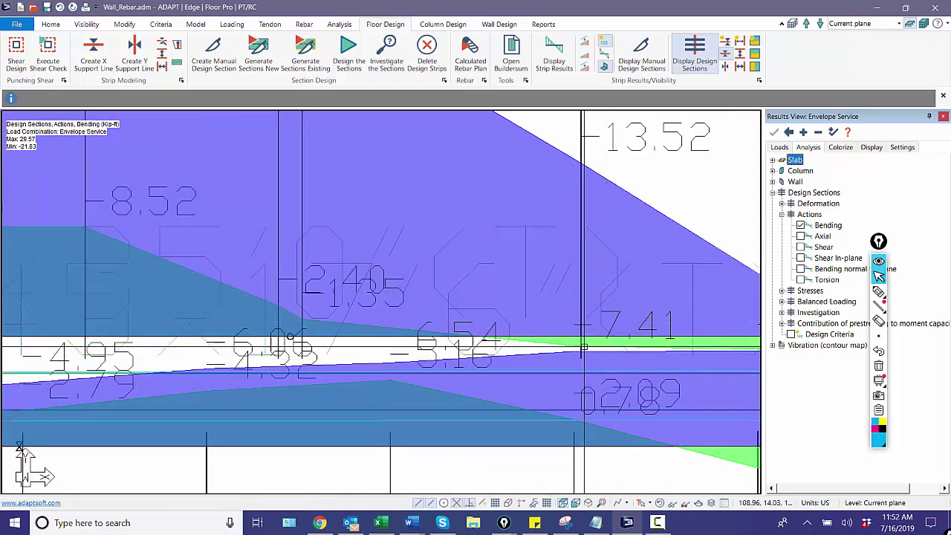
{"action": "scroll", "coordinate": [561, 350], "scroll_direction": "down", "scroll_amount": 3}
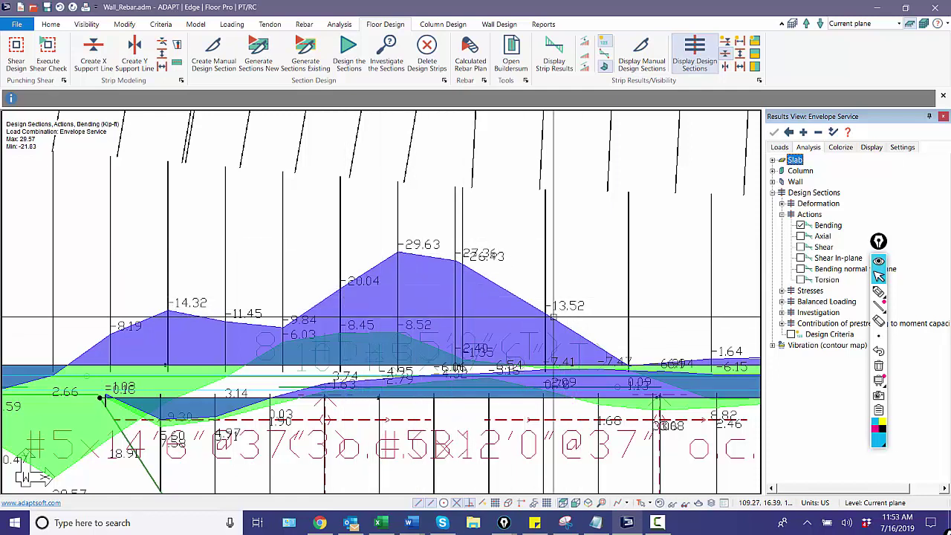
Hide the bending diagrams and review the support line's design criteria, design section options and the results of SECTION_ID_6202014.
{"action": "left_click", "coordinate": [800, 225]}
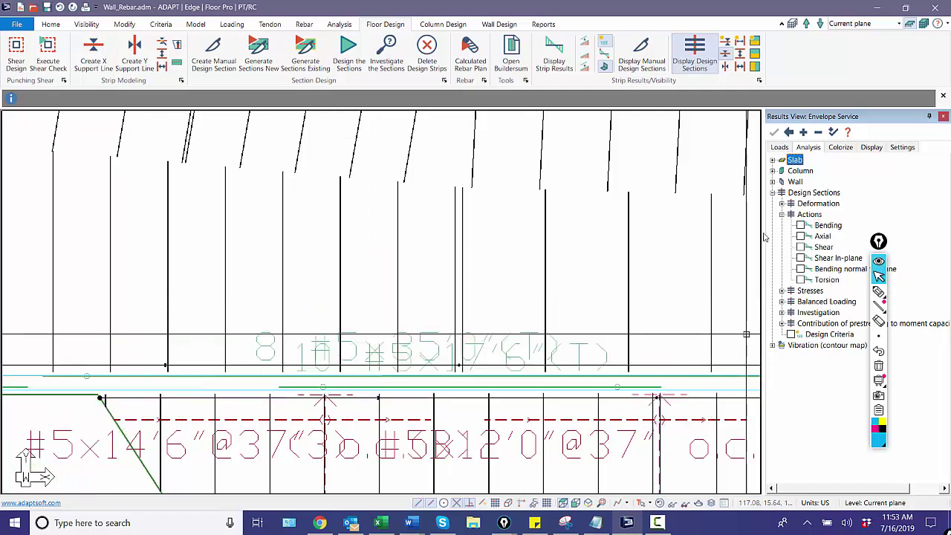
{"action": "left_click", "coordinate": [454, 303]}
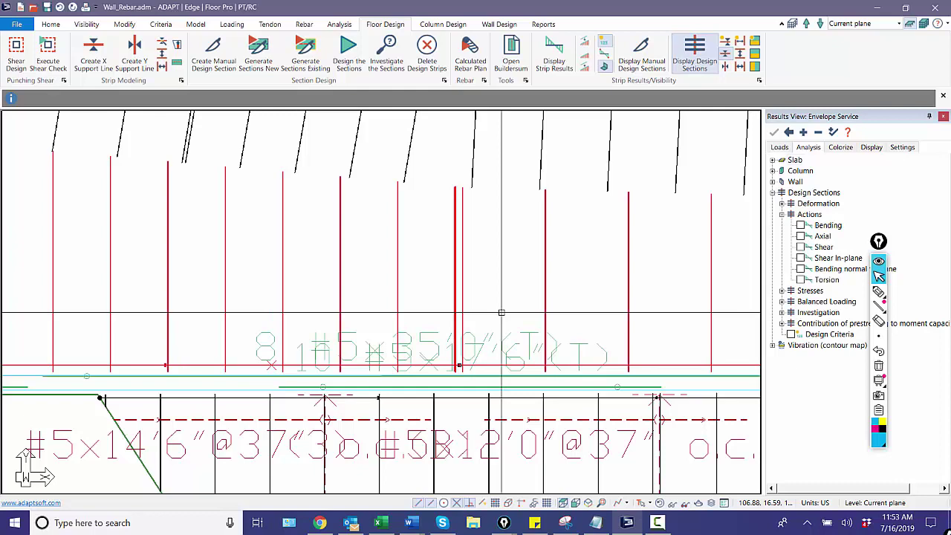
{"action": "double_click", "coordinate": [455, 293]}
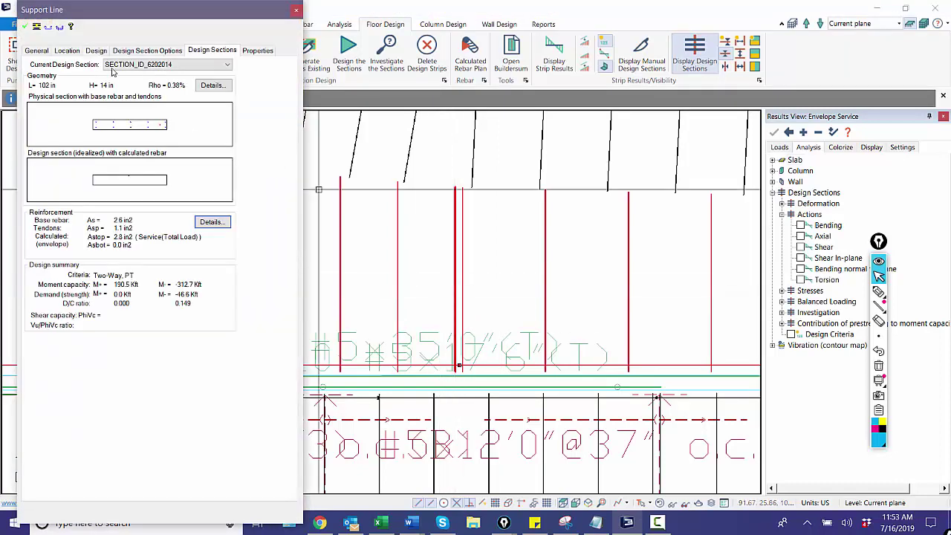
{"action": "left_click", "coordinate": [97, 51]}
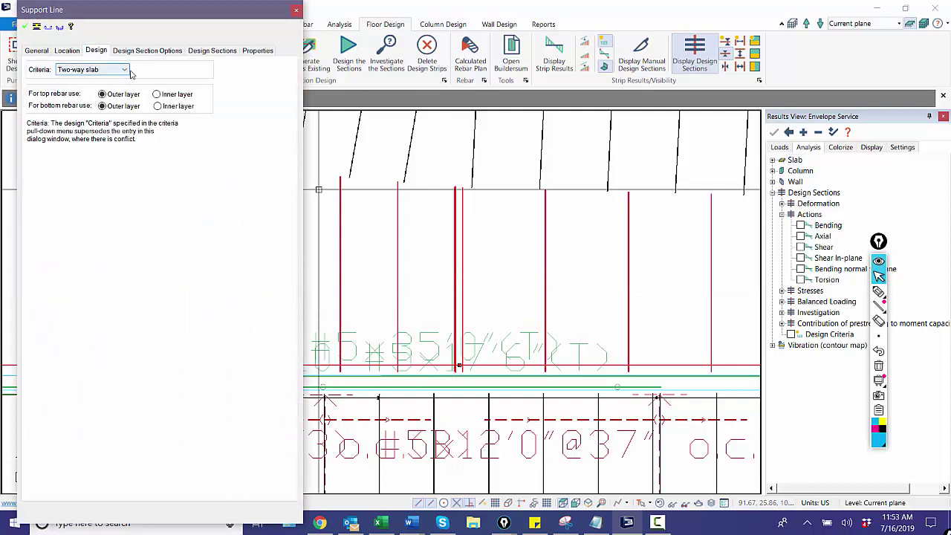
{"action": "left_click", "coordinate": [166, 52]}
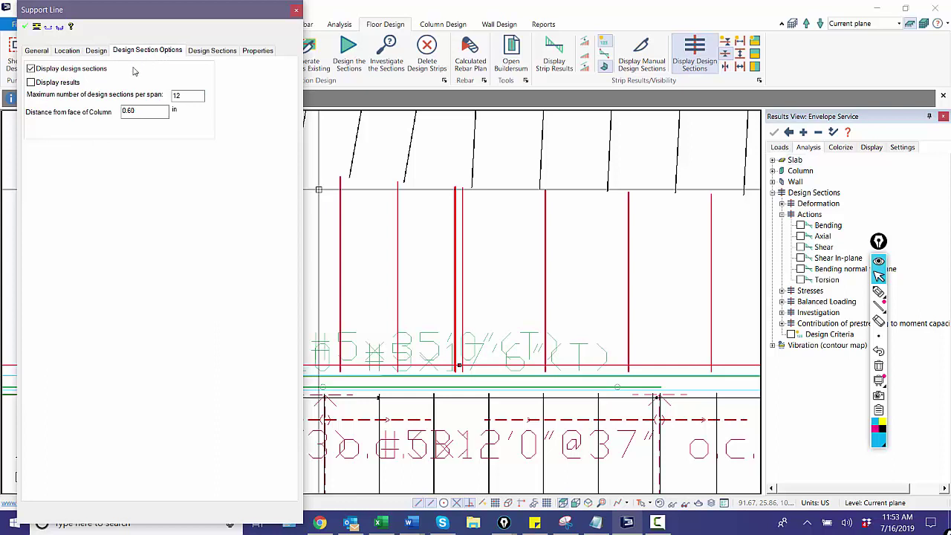
{"action": "left_click", "coordinate": [212, 51]}
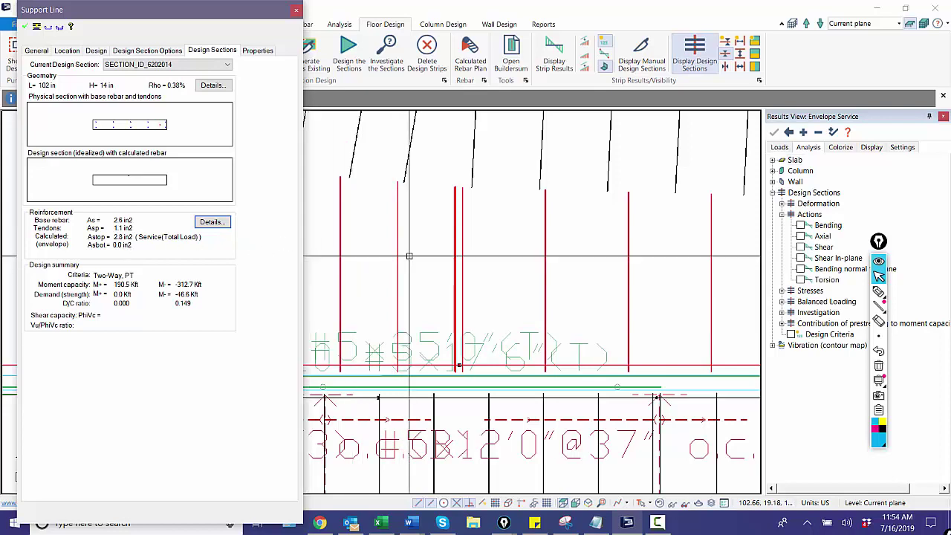
{"action": "key", "text": "Escape"}
Mark the support line point and label the spans on both sides of it with the annotation pen, and clear the marks.
{"action": "scroll", "coordinate": [409, 254], "scroll_direction": "down", "scroll_amount": 2}
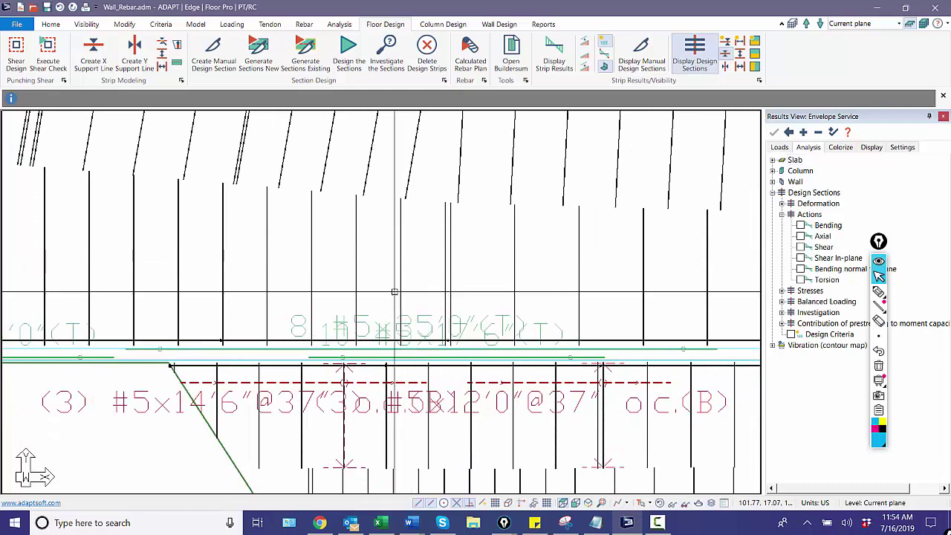
{"action": "scroll", "coordinate": [416, 323], "scroll_direction": "down", "scroll_amount": 1}
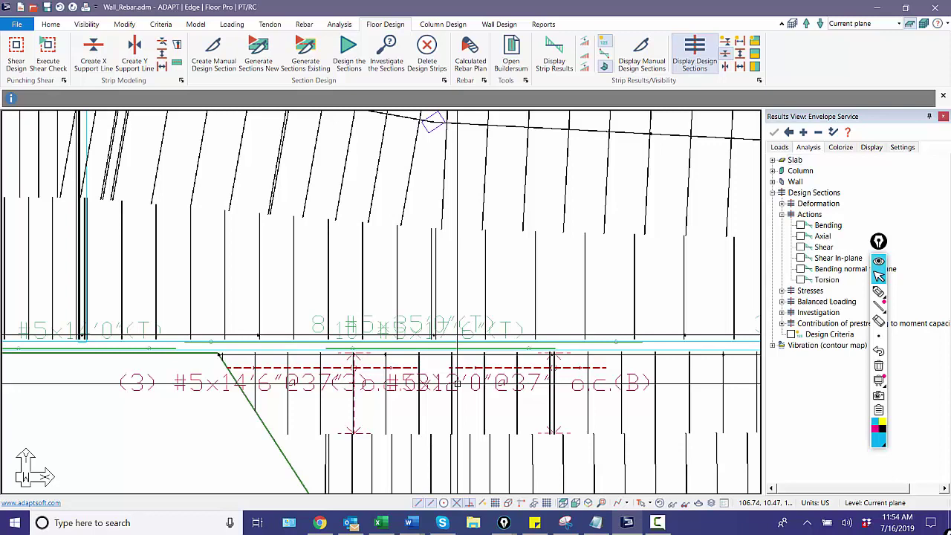
{"action": "scroll", "coordinate": [446, 364], "scroll_direction": "up", "scroll_amount": 3}
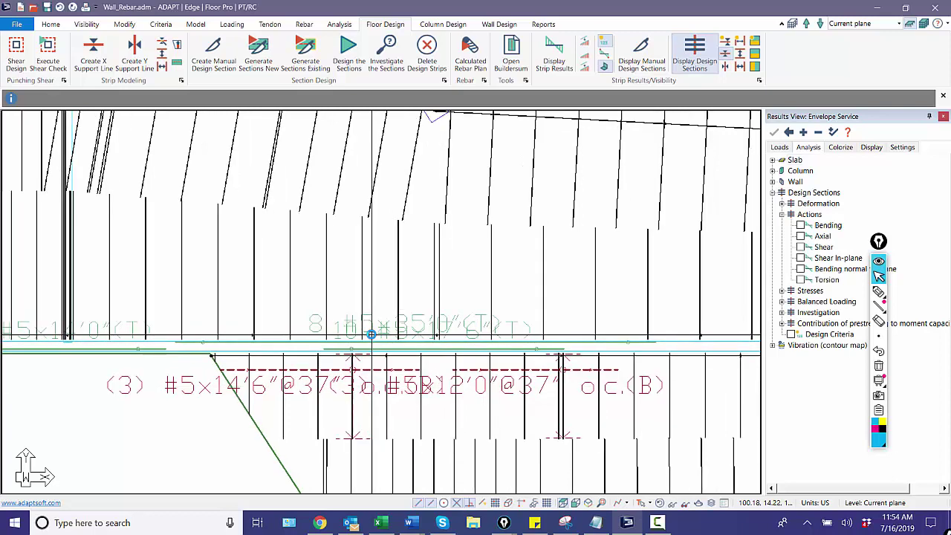
{"action": "scroll", "coordinate": [428, 361], "scroll_direction": "down", "scroll_amount": 2}
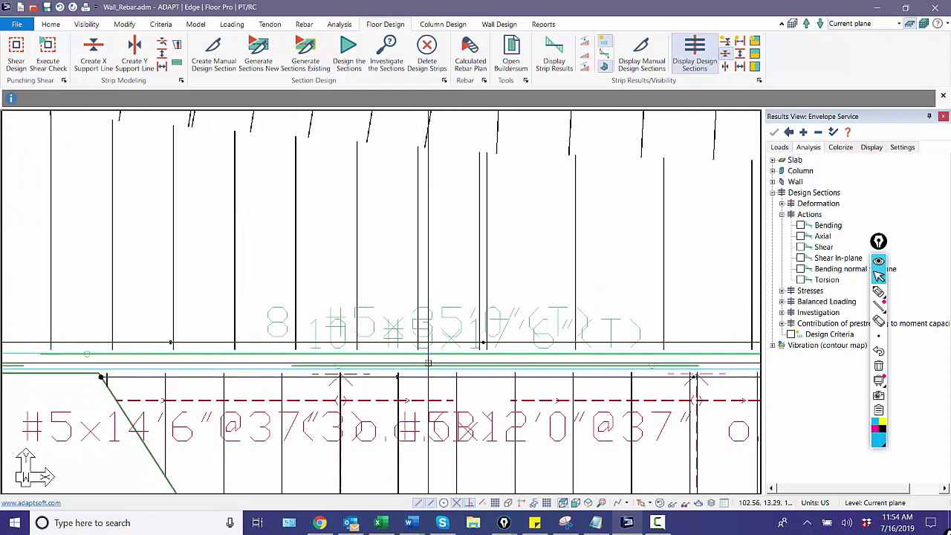
{"action": "scroll", "coordinate": [520, 350], "scroll_direction": "up", "scroll_amount": 2}
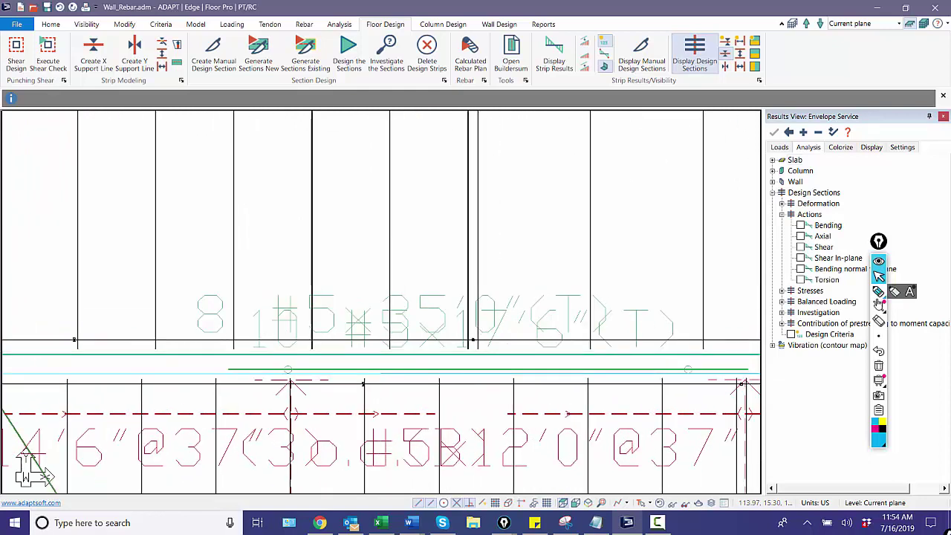
{"action": "left_click", "coordinate": [878, 292]}
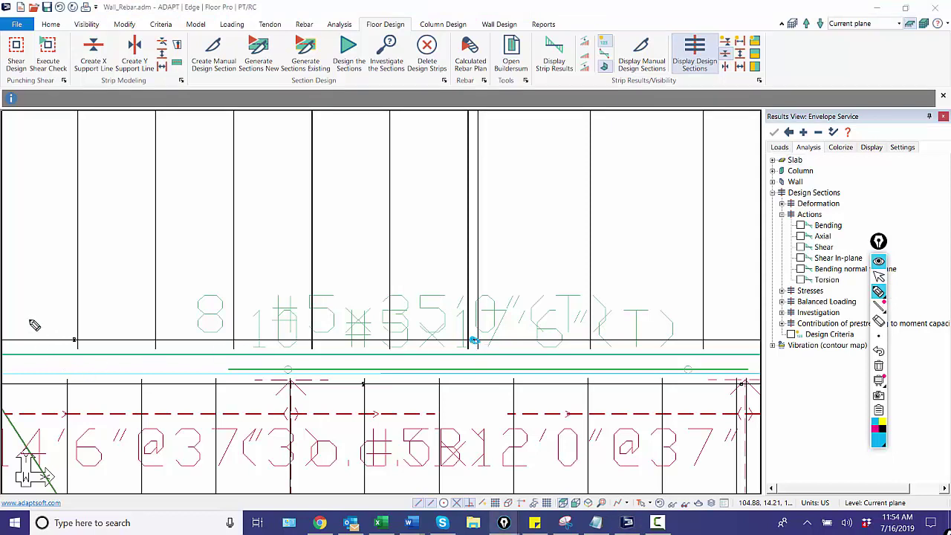
{"action": "mouse_move", "coordinate": [249, 330]}
{"action": "left_mouse_down"}
{"action": "mouse_move", "coordinate": [175, 332]}
{"action": "mouse_move", "coordinate": [170, 352]}
{"action": "left_mouse_up"}
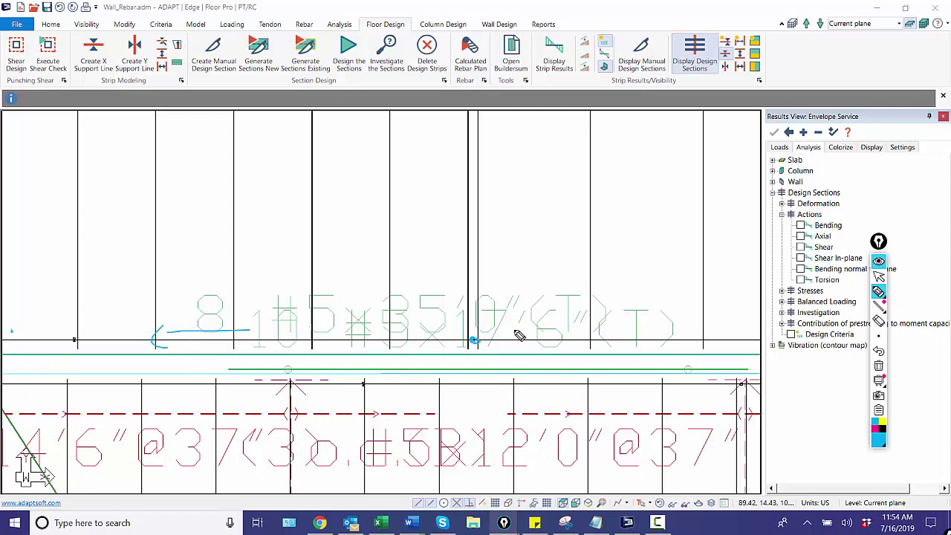
{"action": "left_click_drag", "start_coordinate": [517, 330], "coordinate": [650, 324]}
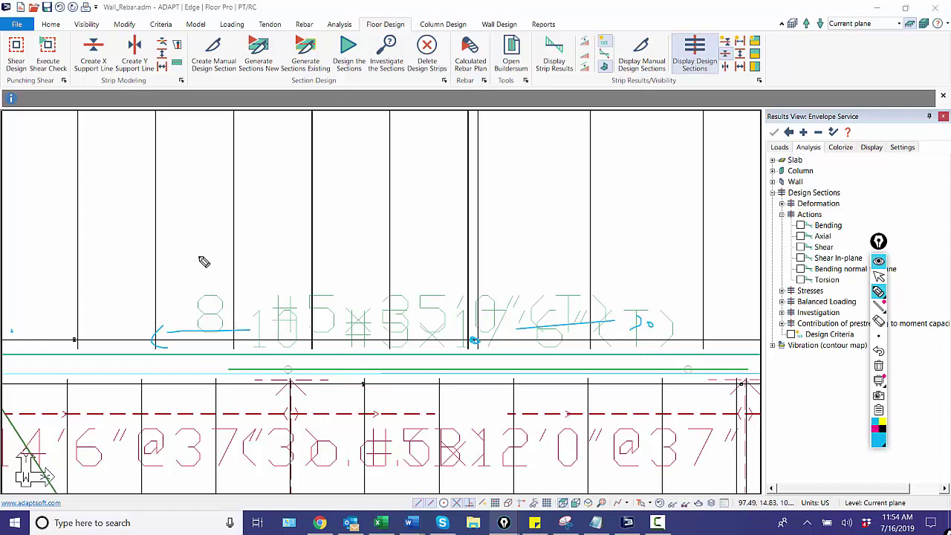
{"action": "mouse_move", "coordinate": [198, 256]}
{"action": "left_mouse_down"}
{"action": "mouse_move", "coordinate": [213, 273]}
{"action": "mouse_move", "coordinate": [284, 269]}
{"action": "left_mouse_up"}
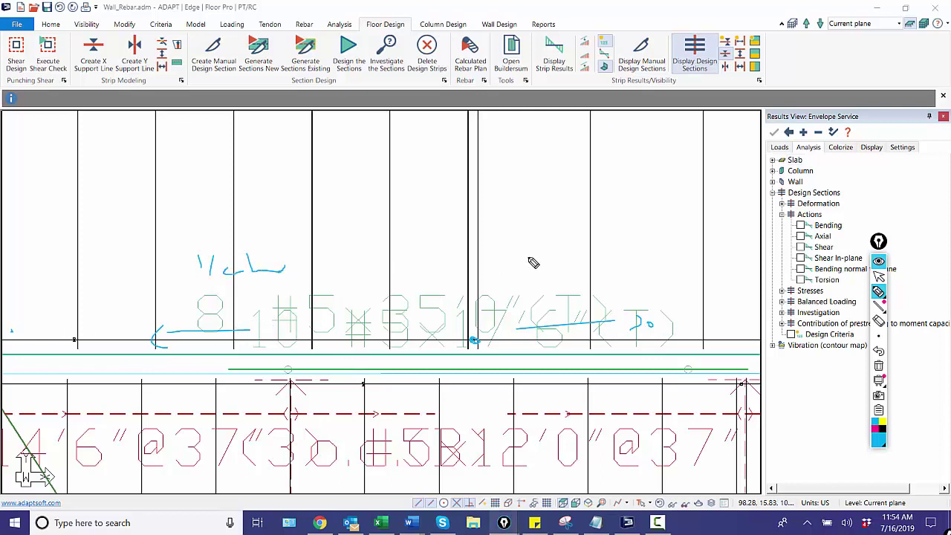
{"action": "mouse_move", "coordinate": [633, 248]}
{"action": "left_mouse_down"}
{"action": "mouse_move", "coordinate": [675, 277]}
{"action": "mouse_move", "coordinate": [698, 275]}
{"action": "left_mouse_up"}
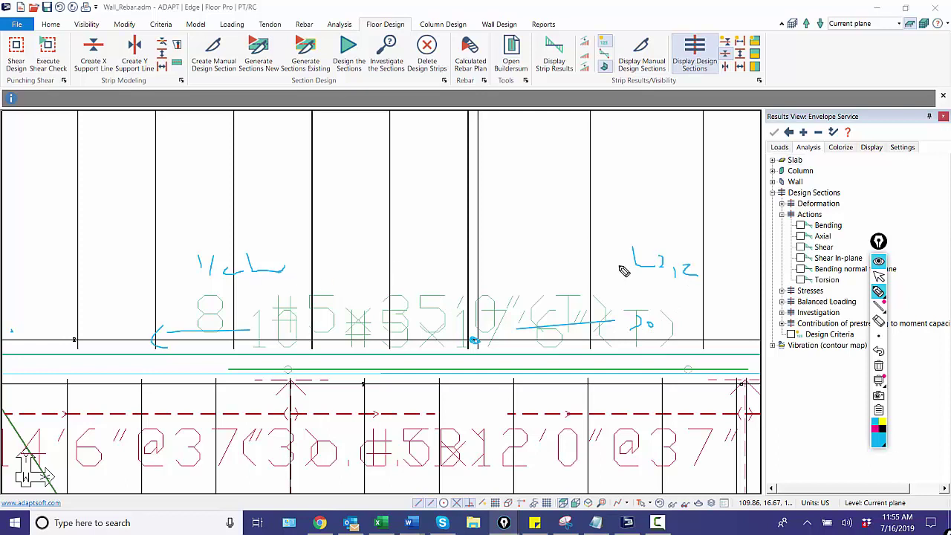
{"action": "left_click", "coordinate": [878, 366]}
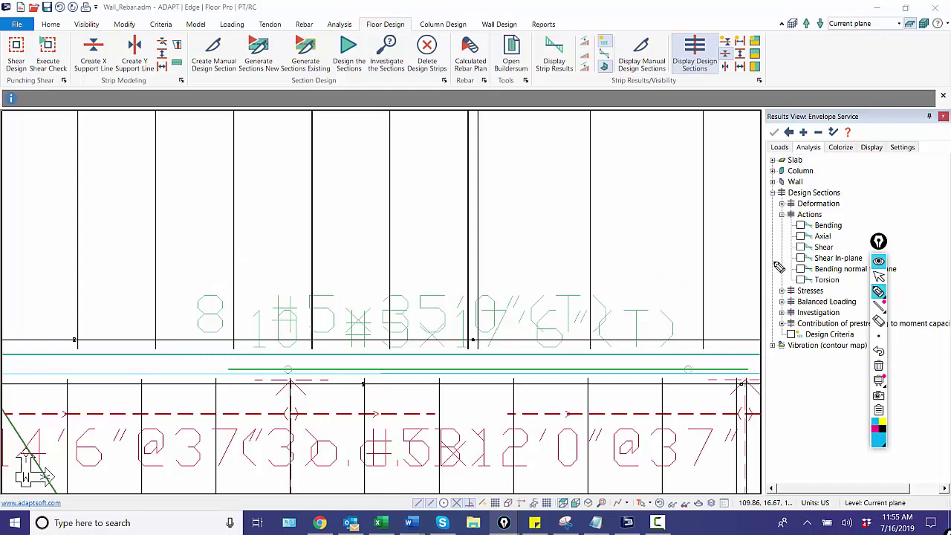
Select the support line along the wall and trace its support points from the column to the line's start and back.
{"action": "left_click", "coordinate": [878, 276]}
{"action": "left_click", "coordinate": [586, 291]}
{"action": "scroll", "coordinate": [585, 290], "scroll_direction": "up", "scroll_amount": 1}
{"action": "scroll", "coordinate": [535, 272], "scroll_direction": "down", "scroll_amount": 4}
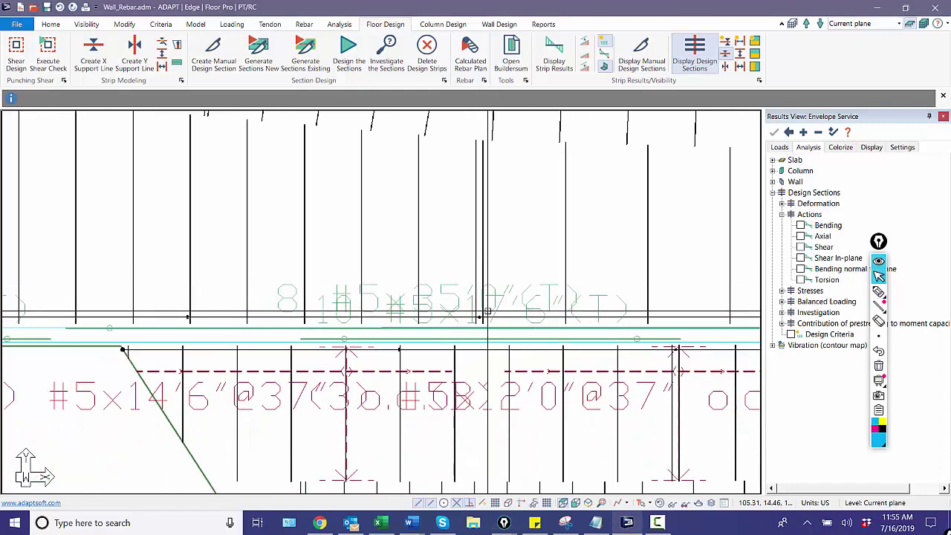
{"action": "scroll", "coordinate": [478, 320], "scroll_direction": "up", "scroll_amount": 3}
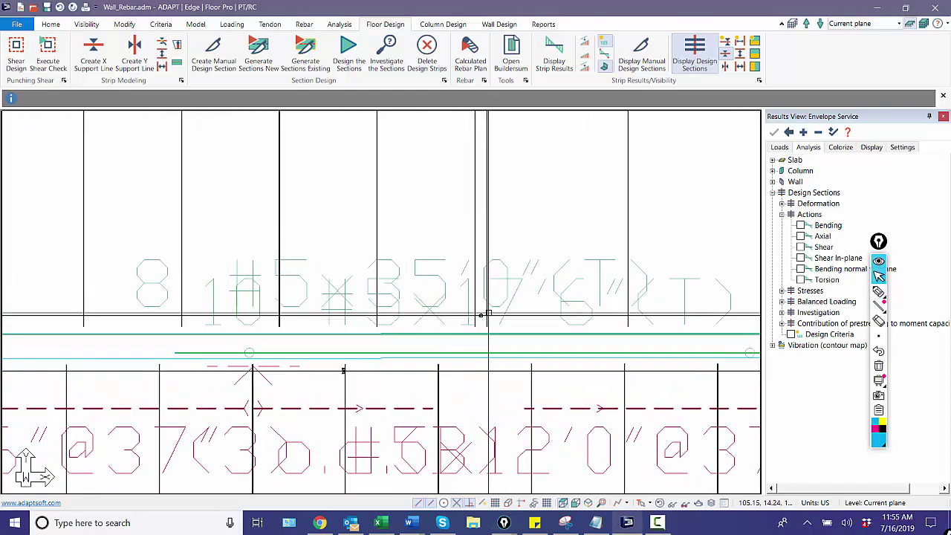
{"action": "scroll", "coordinate": [480, 315], "scroll_direction": "down", "scroll_amount": 2}
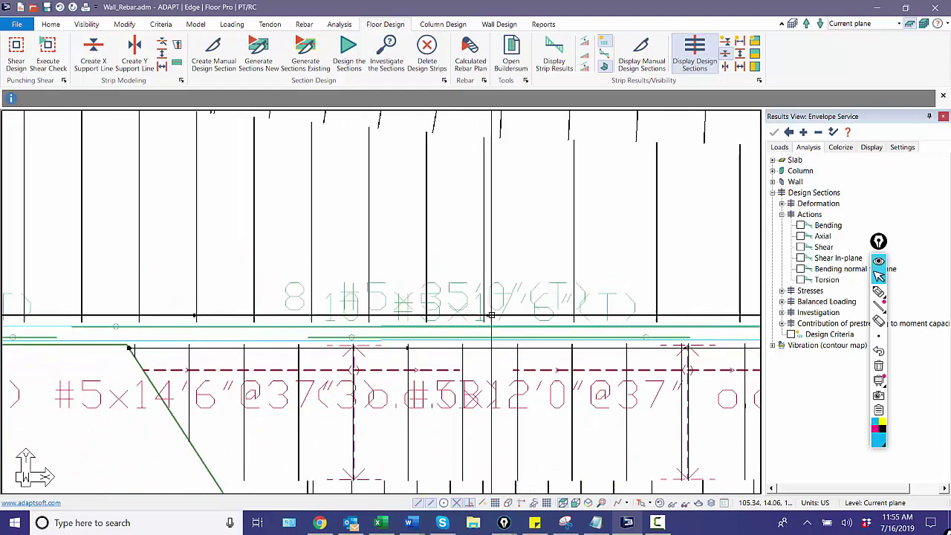
{"action": "scroll", "coordinate": [274, 310], "scroll_direction": "up", "scroll_amount": 1}
{"action": "middle_click_drag", "start_coordinate": [264, 309], "coordinate": [513, 290]}
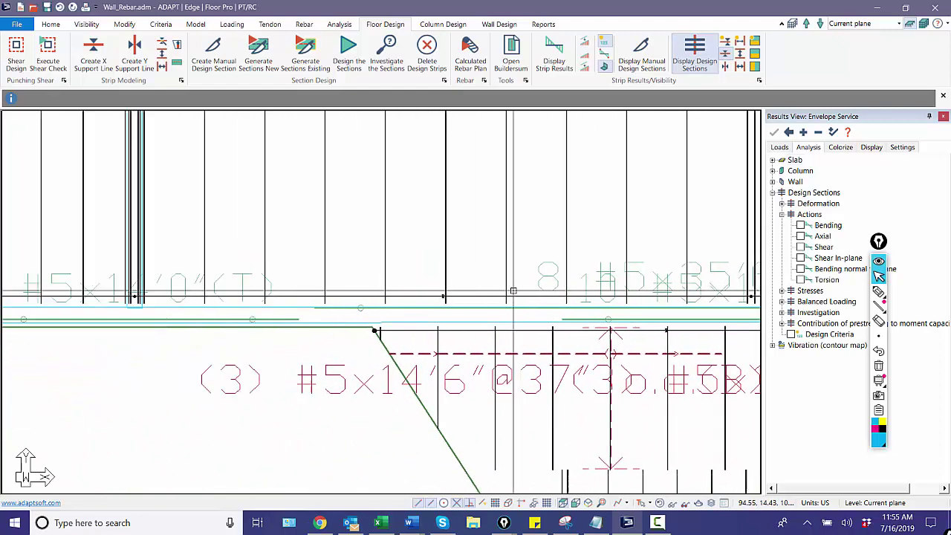
{"action": "scroll", "coordinate": [201, 308], "scroll_direction": "up", "scroll_amount": 4}
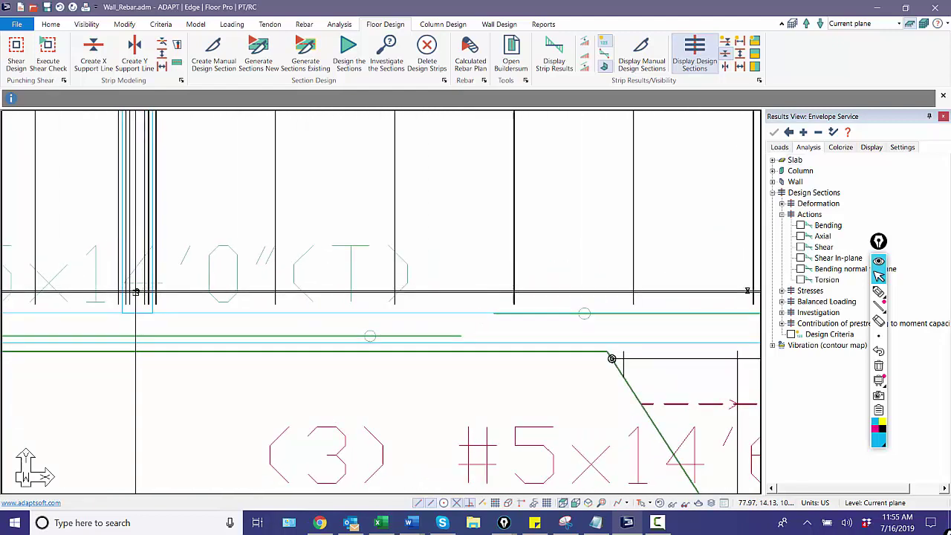
{"action": "scroll", "coordinate": [139, 289], "scroll_direction": "up", "scroll_amount": 2}
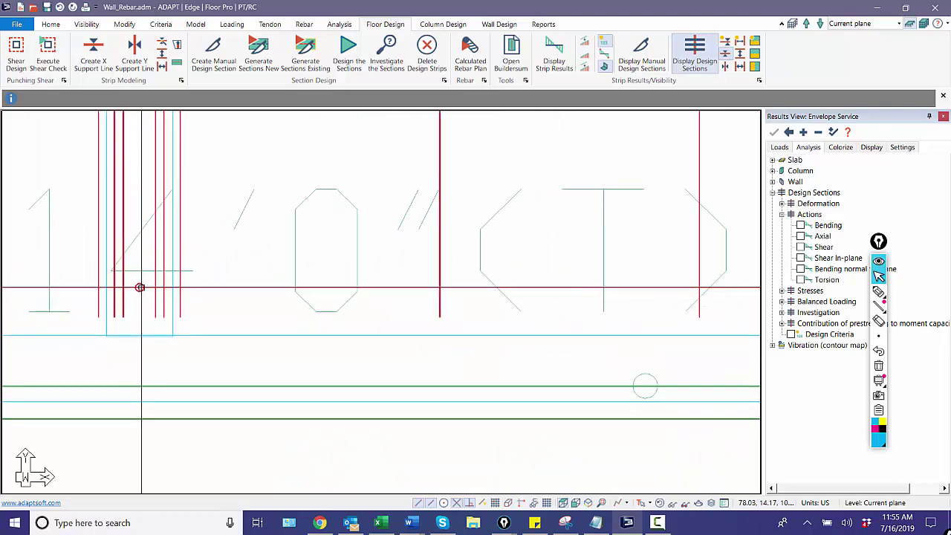
{"action": "scroll", "coordinate": [294, 320], "scroll_direction": "down", "scroll_amount": 4}
{"action": "middle_click_drag", "start_coordinate": [259, 329], "coordinate": [540, 308]}
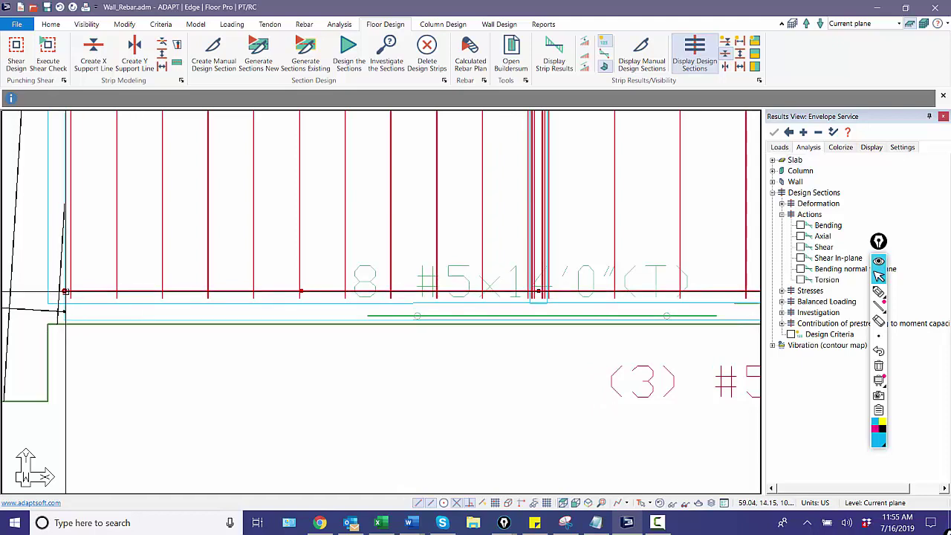
{"action": "scroll", "coordinate": [356, 351], "scroll_direction": "down", "scroll_amount": 2}
{"action": "middle_click_drag", "start_coordinate": [688, 307], "coordinate": [435, 302]}
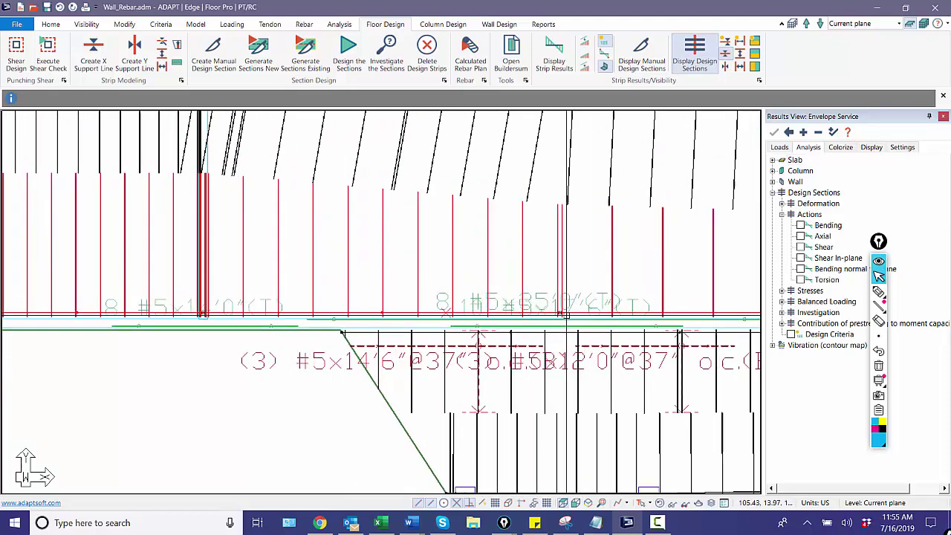
Number the support points along the wall's support line with the annotation pen, circle the line's end point, and clear the marks.
{"action": "left_click", "coordinate": [879, 292]}
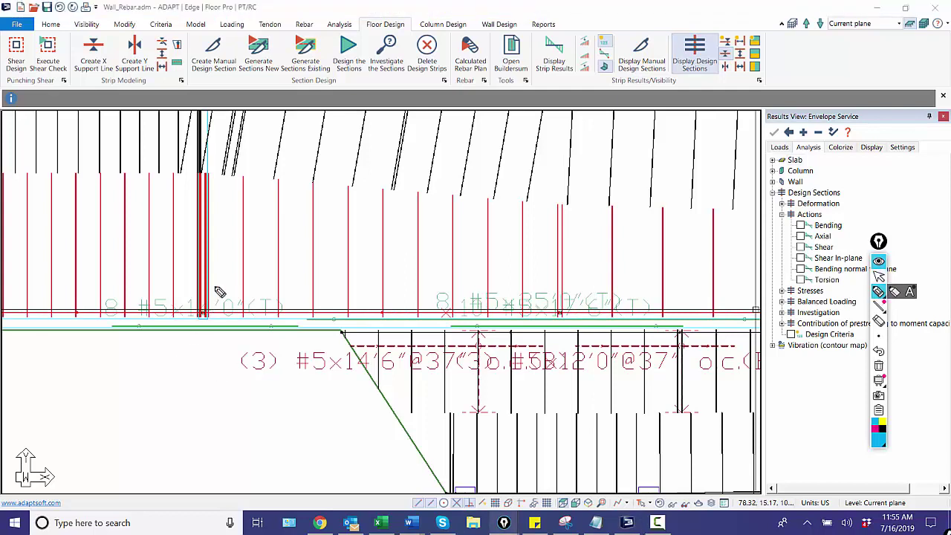
{"action": "left_click_drag", "start_coordinate": [544, 274], "coordinate": [564, 281]}
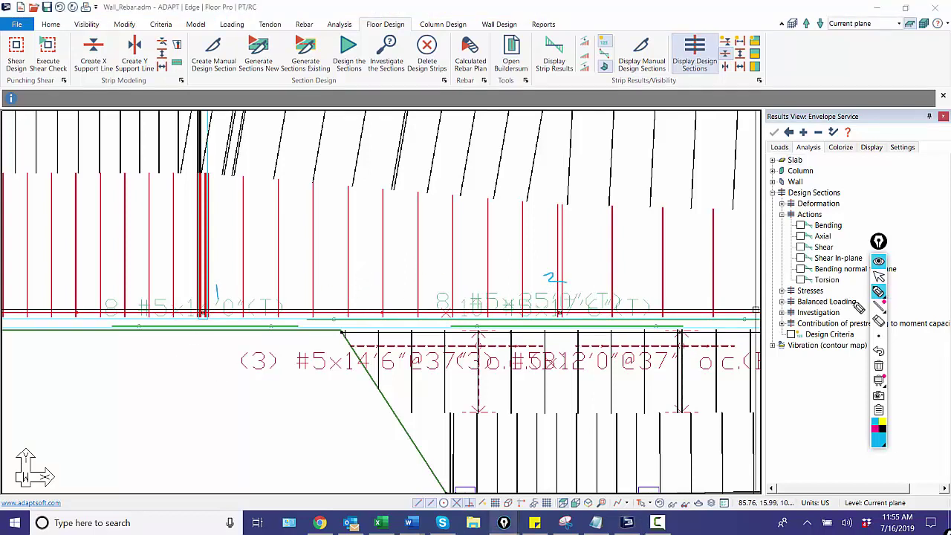
{"action": "left_click", "coordinate": [878, 275]}
{"action": "mouse_move", "coordinate": [644, 301]}
{"action": "middle_mouse_down"}
{"action": "mouse_move", "coordinate": [526, 321]}
{"action": "mouse_move", "coordinate": [275, 320]}
{"action": "middle_mouse_up"}
{"action": "scroll", "coordinate": [574, 352], "scroll_direction": "up", "scroll_amount": 1}
{"action": "mouse_move", "coordinate": [574, 353]}
{"action": "middle_mouse_down"}
{"action": "mouse_move", "coordinate": [483, 332]}
{"action": "mouse_move", "coordinate": [503, 334]}
{"action": "middle_mouse_up"}
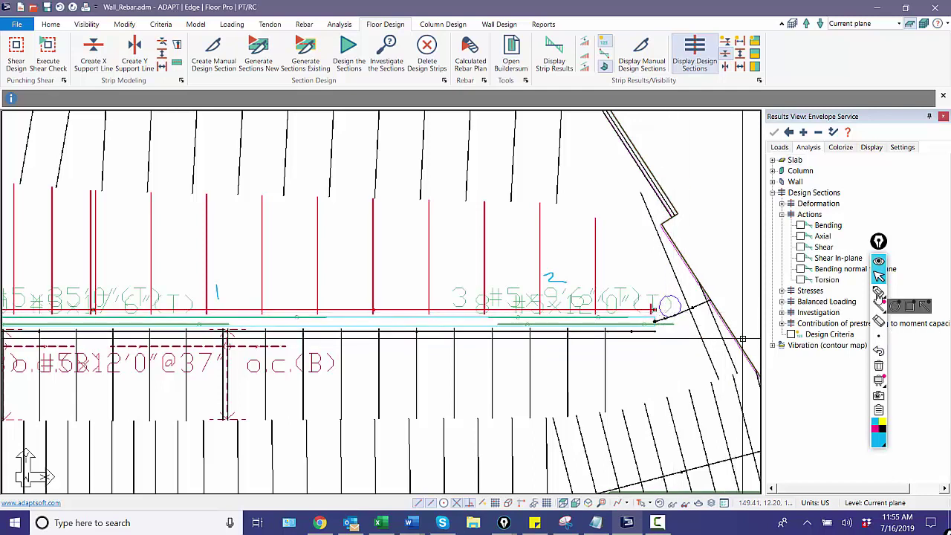
{"action": "left_click", "coordinate": [879, 291]}
{"action": "left_click_drag", "start_coordinate": [315, 277], "coordinate": [344, 290]}
{"action": "left_click_drag", "start_coordinate": [96, 295], "coordinate": [114, 288]}
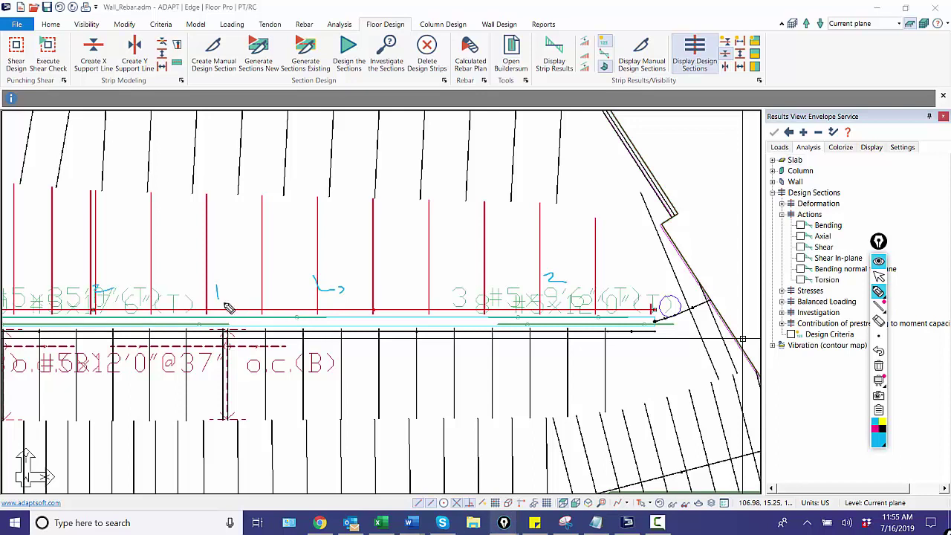
{"action": "left_click_drag", "start_coordinate": [665, 293], "coordinate": [669, 307]}
{"action": "left_click", "coordinate": [878, 365]}
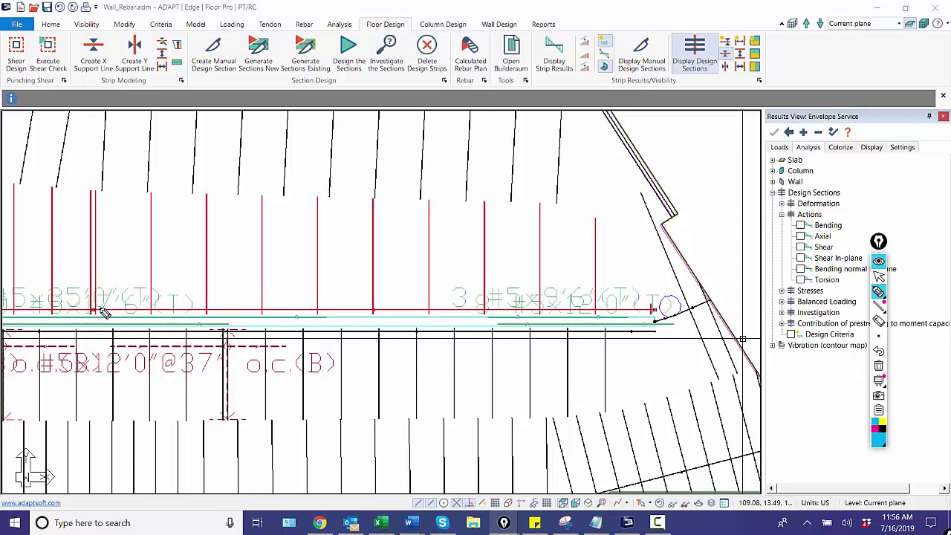
Open the support line at the closely spaced design sections, view the geometry details of SECTION_ID_6202014, and close the properties.
{"action": "left_click", "coordinate": [879, 277]}
{"action": "scroll", "coordinate": [344, 315], "scroll_direction": "up", "scroll_amount": 1}
{"action": "middle_click_drag", "start_coordinate": [346, 314], "coordinate": [706, 320]}
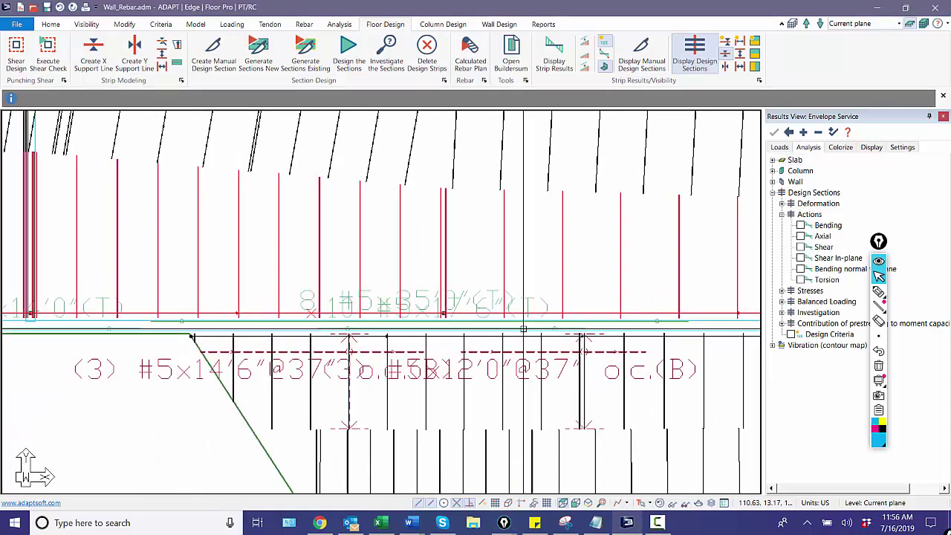
{"action": "scroll", "coordinate": [523, 329], "scroll_direction": "up", "scroll_amount": 2}
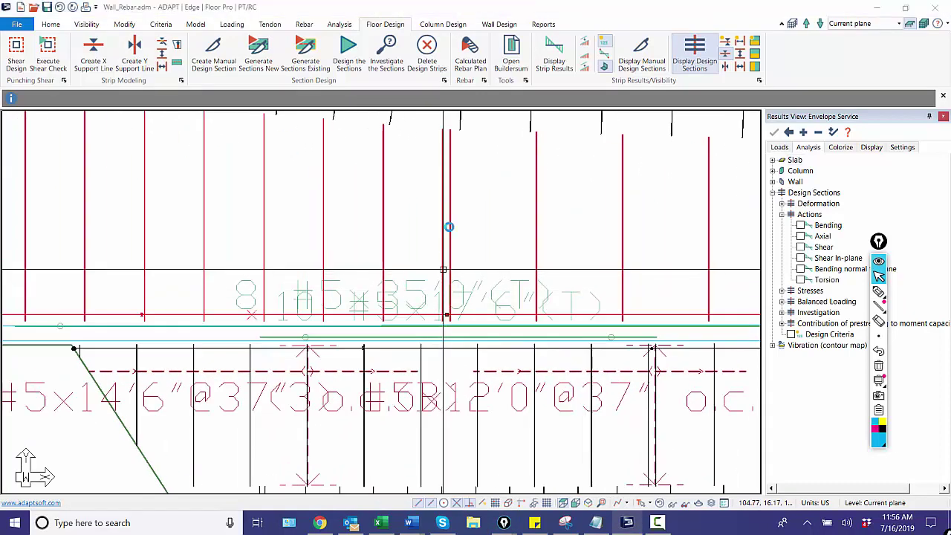
{"action": "double_click", "coordinate": [448, 227]}
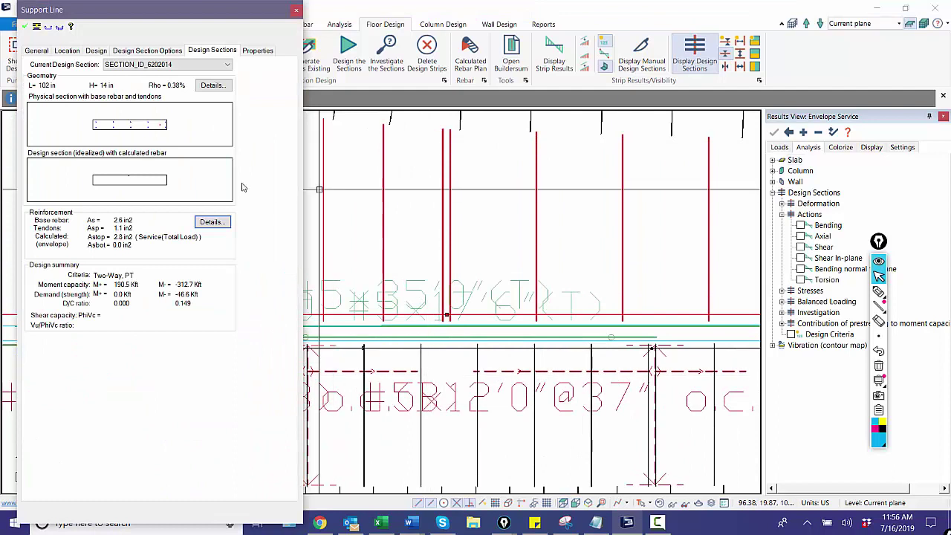
{"action": "left_click", "coordinate": [212, 84]}
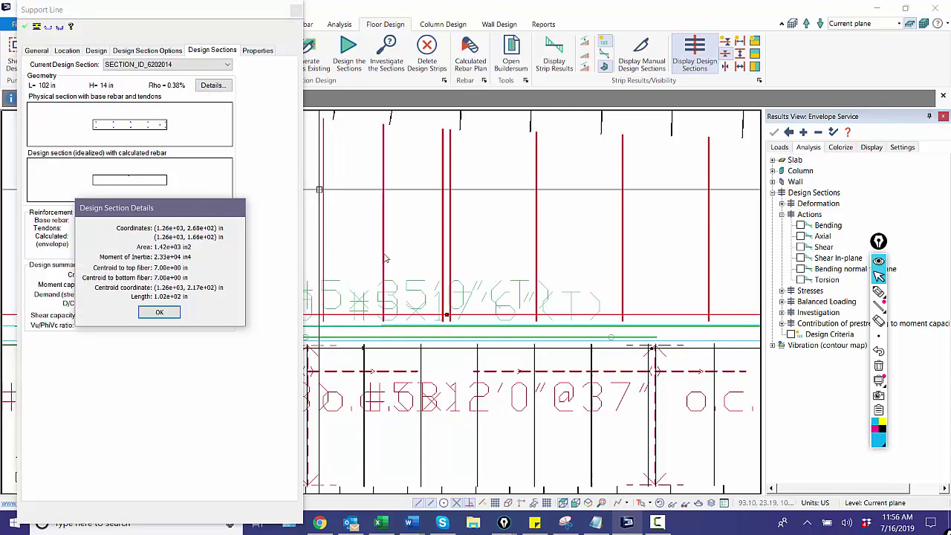
{"action": "left_click", "coordinate": [159, 312]}
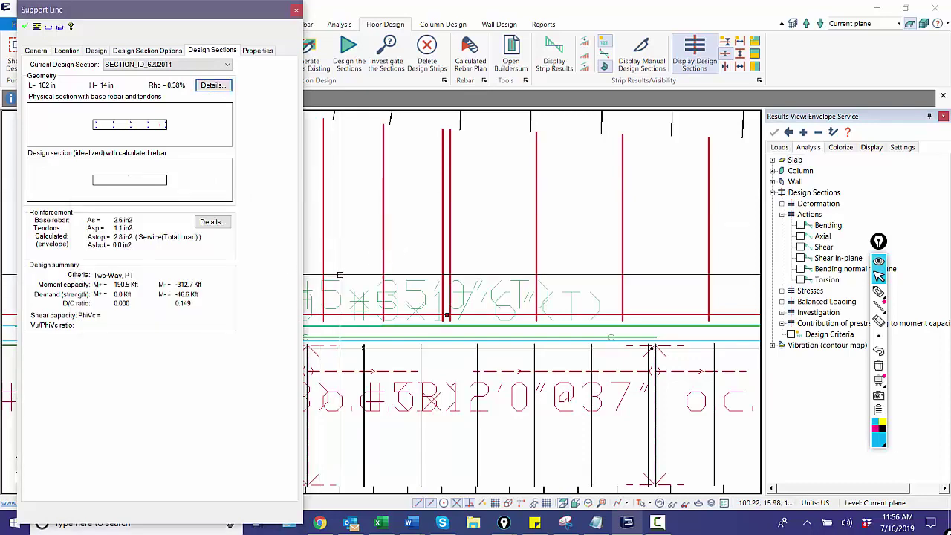
{"action": "left_click", "coordinate": [435, 247]}
{"action": "scroll", "coordinate": [434, 248], "scroll_direction": "down", "scroll_amount": 3}
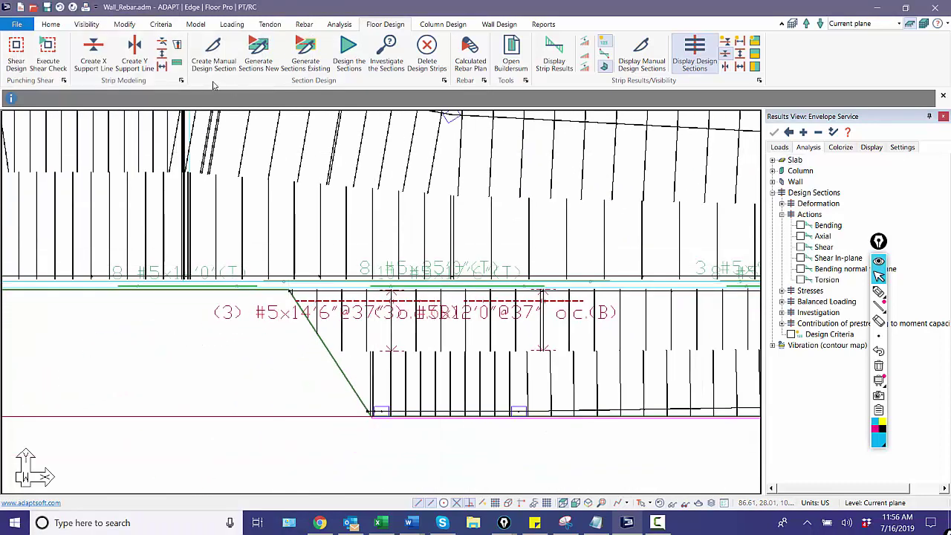
Add a linear dimension along the wall from the intersecting wall to the two closely spaced design sections.
{"action": "left_click", "coordinate": [51, 24]}
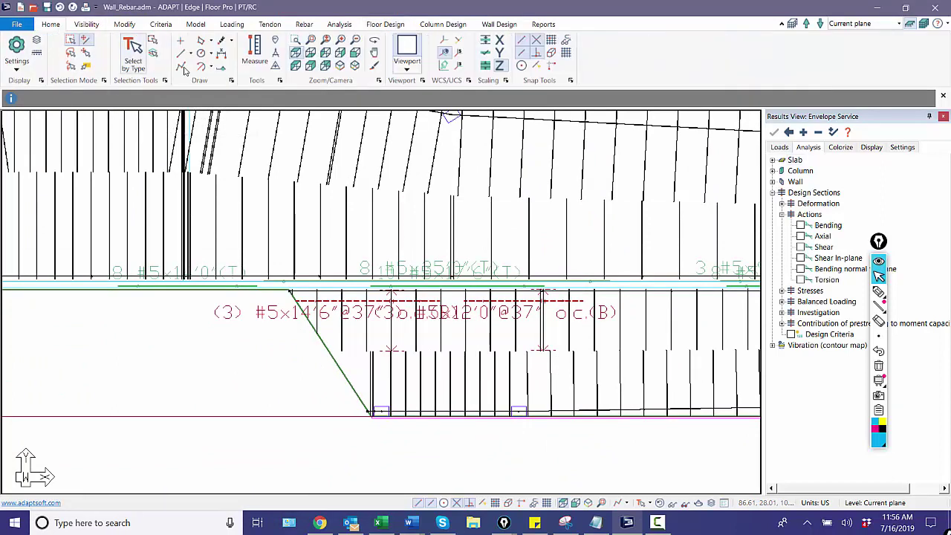
{"action": "left_click", "coordinate": [221, 57]}
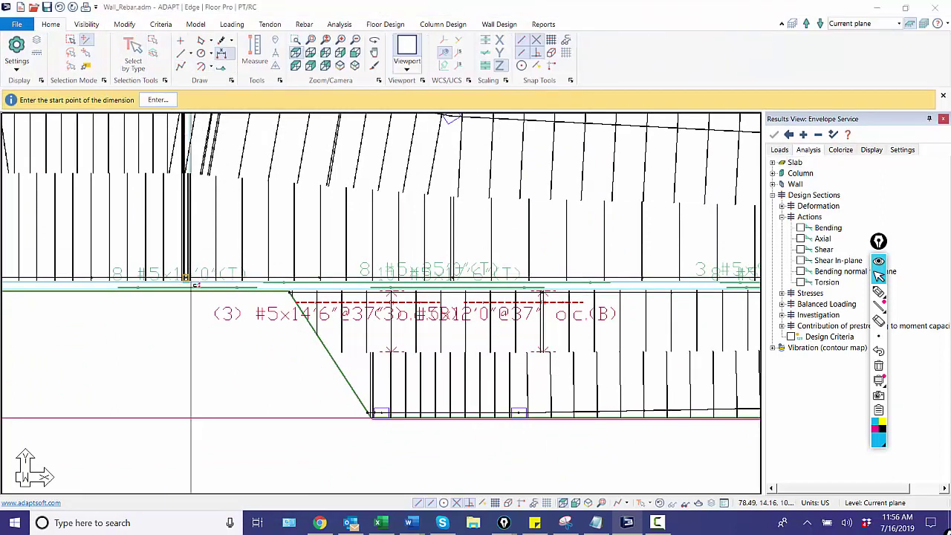
{"action": "left_click", "coordinate": [186, 278]}
{"action": "left_click", "coordinate": [451, 278]}
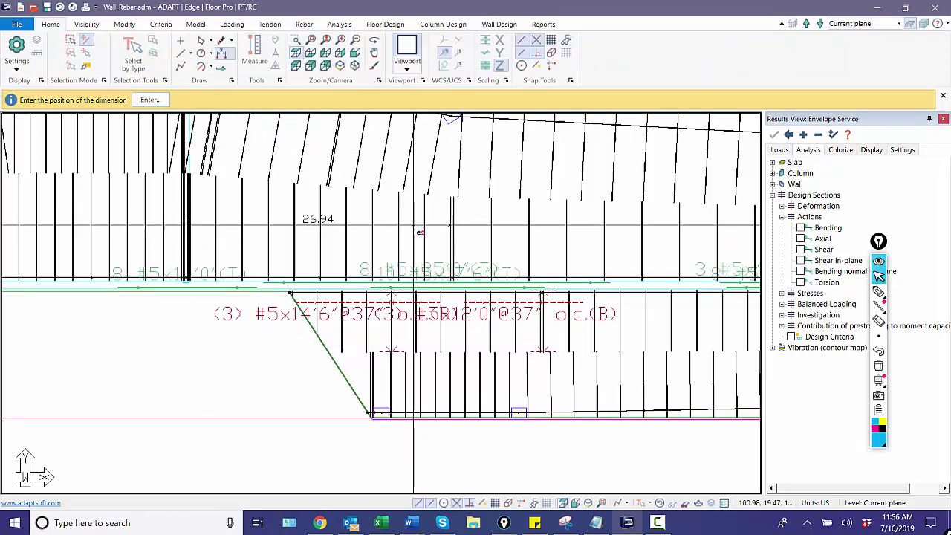
{"action": "left_click", "coordinate": [312, 223]}
Dimension the remaining span from the closely spaced design sections to the support line's end near the slab edge.
{"action": "middle_click_drag", "start_coordinate": [543, 257], "coordinate": [391, 230]}
{"action": "left_click", "coordinate": [301, 249]}
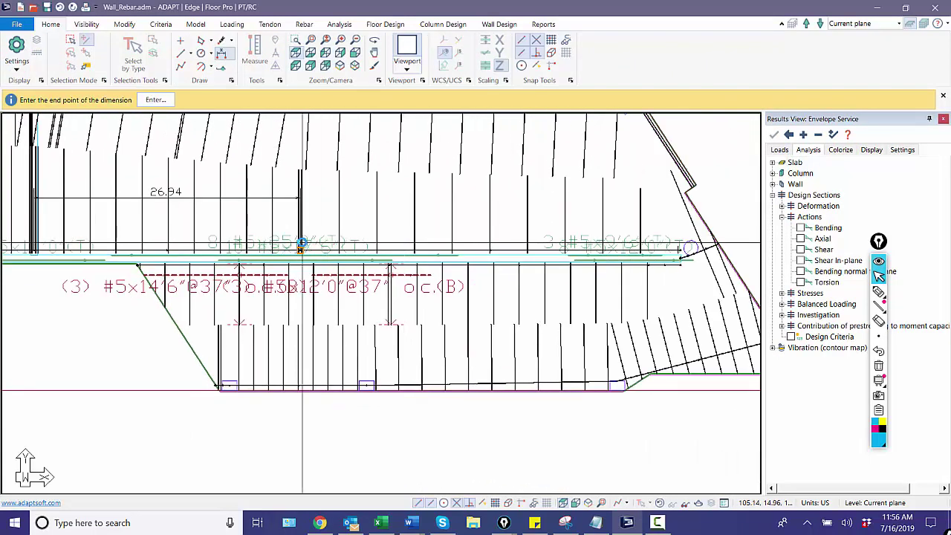
{"action": "left_click", "coordinate": [678, 253]}
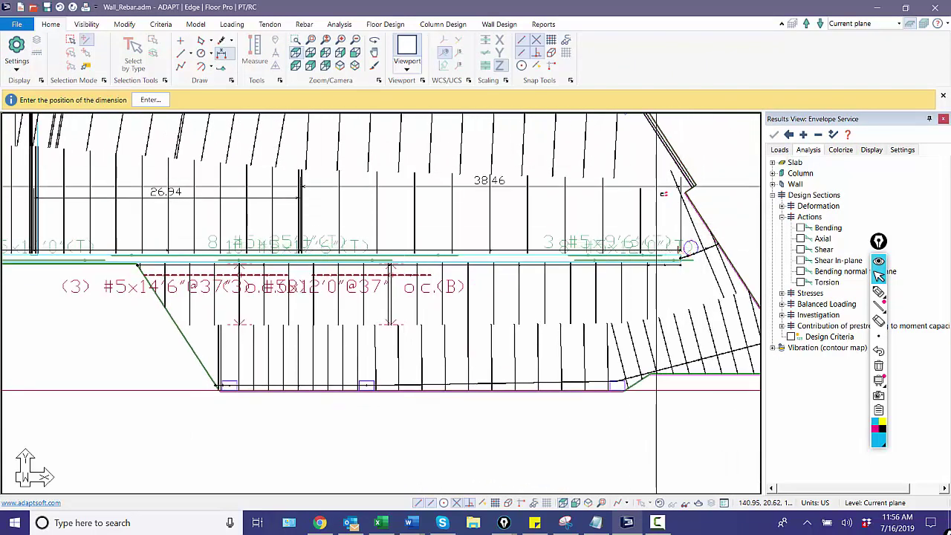
{"action": "left_click", "coordinate": [653, 194]}
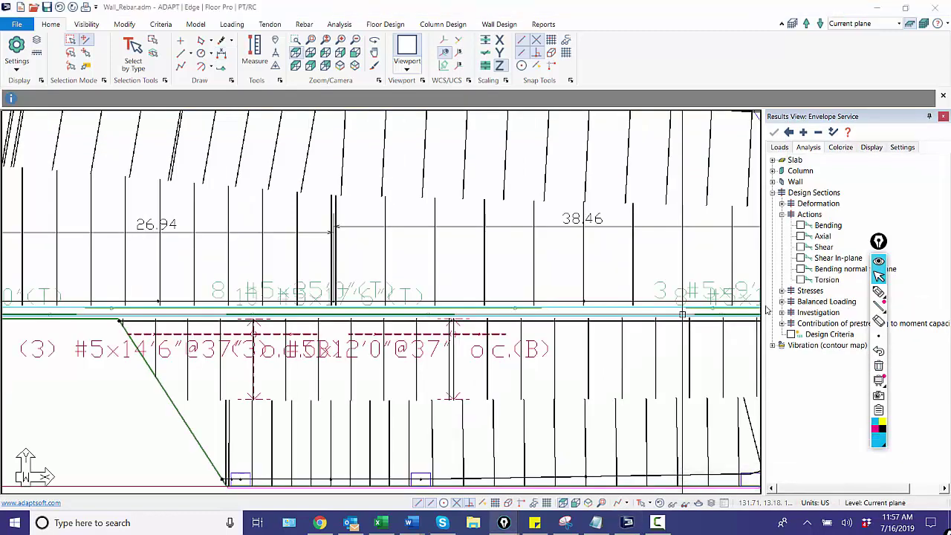
Examine the calculated rebar and design sections along the two dimensioned spans of the wall's support line.
{"action": "scroll", "coordinate": [573, 289], "scroll_direction": "down", "scroll_amount": 2}
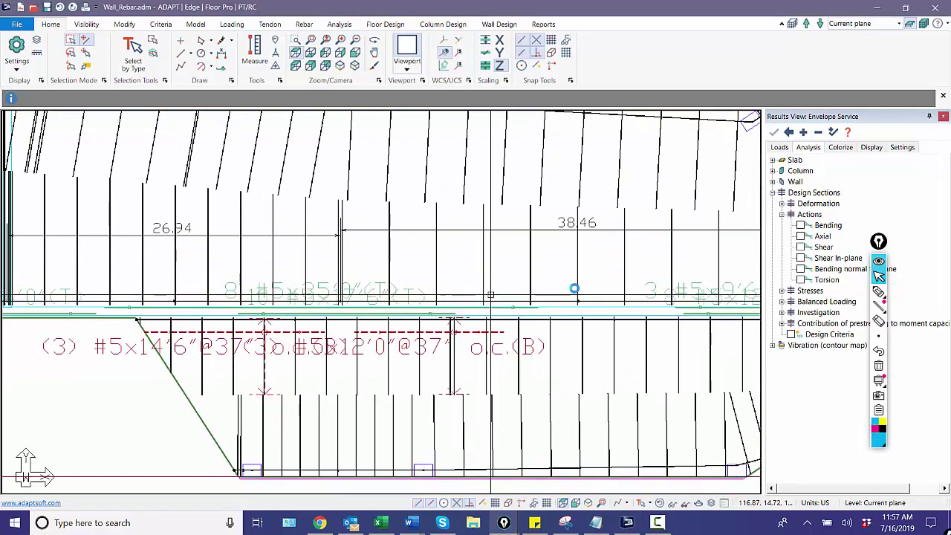
{"action": "scroll", "coordinate": [384, 283], "scroll_direction": "up", "scroll_amount": 4}
{"action": "scroll", "coordinate": [312, 297], "scroll_direction": "down", "scroll_amount": 4}
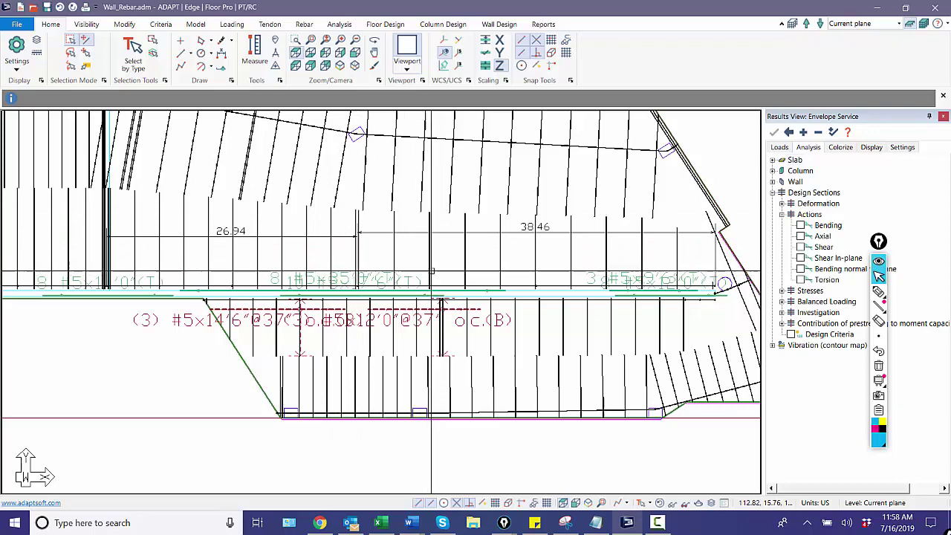
{"action": "middle_click_drag", "start_coordinate": [479, 265], "coordinate": [486, 263]}
{"action": "scroll", "coordinate": [486, 263], "scroll_direction": "down", "scroll_amount": 2}
{"action": "scroll", "coordinate": [360, 298], "scroll_direction": "up", "scroll_amount": 1}
{"action": "scroll", "coordinate": [360, 299], "scroll_direction": "down", "scroll_amount": 2}
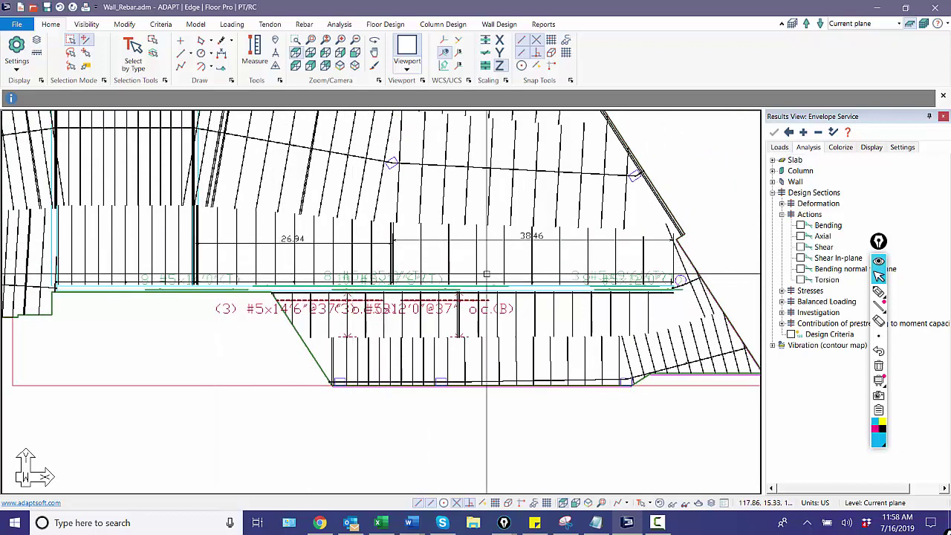
{"action": "scroll", "coordinate": [330, 279], "scroll_direction": "up", "scroll_amount": 2}
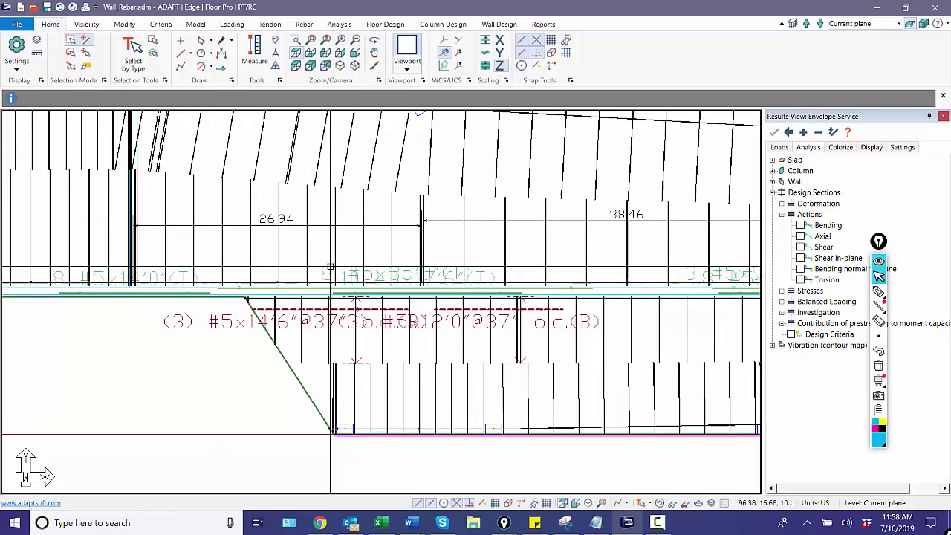
{"action": "scroll", "coordinate": [355, 279], "scroll_direction": "up", "scroll_amount": 2}
{"action": "scroll", "coordinate": [352, 280], "scroll_direction": "down", "scroll_amount": 2}
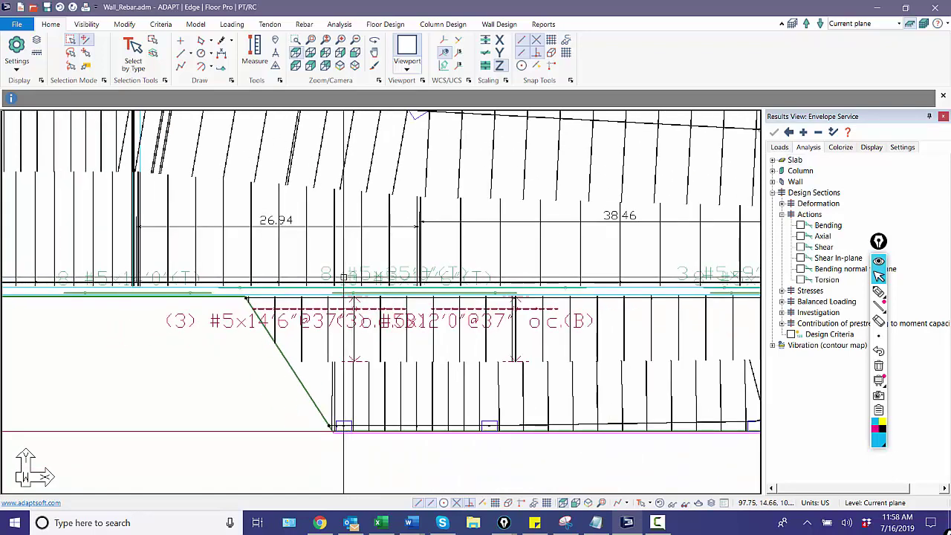
{"action": "scroll", "coordinate": [192, 296], "scroll_direction": "down", "scroll_amount": 1}
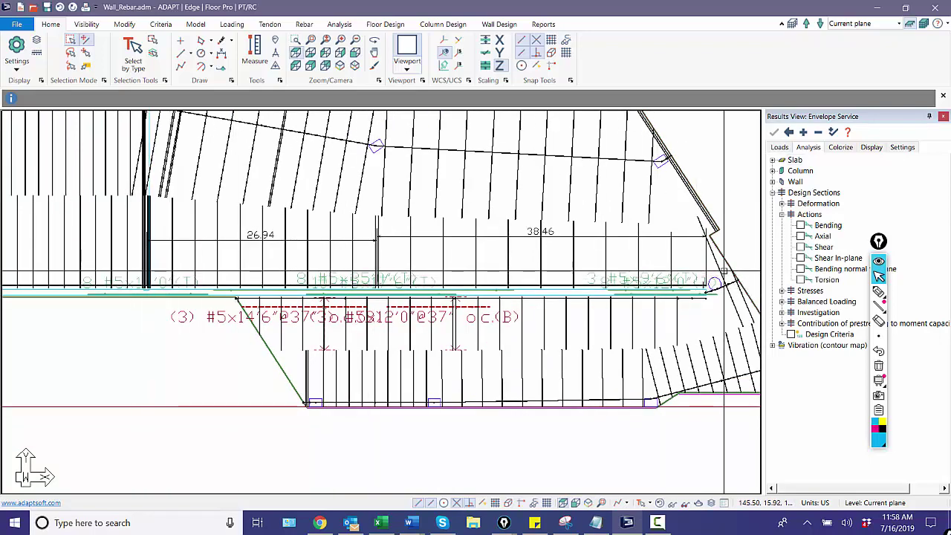
Select the support line along the wall and review the length and reinforcement of design section SECTION_ID_6202005 near the intersecting wall.
{"action": "left_click", "coordinate": [442, 259]}
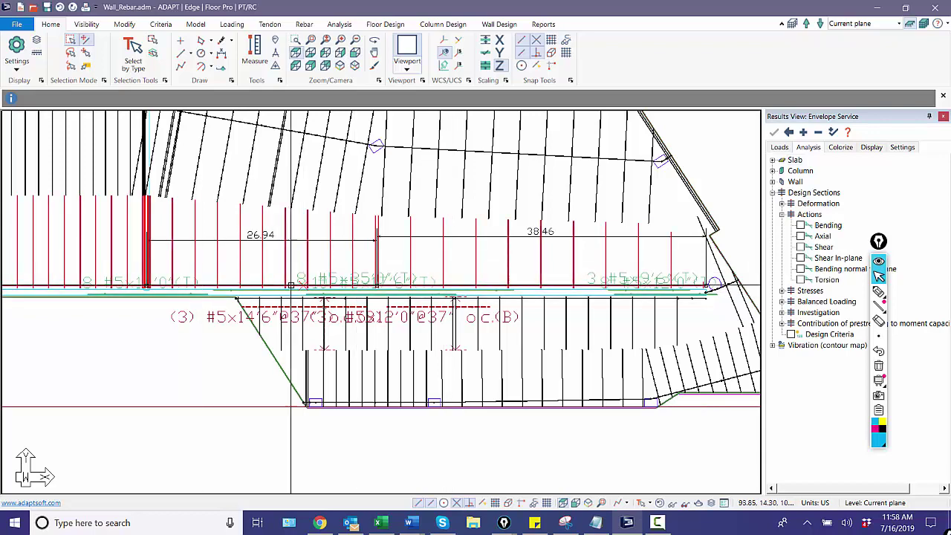
{"action": "middle_click_drag", "start_coordinate": [178, 301], "coordinate": [223, 300]}
{"action": "scroll", "coordinate": [223, 301], "scroll_direction": "up", "scroll_amount": 1}
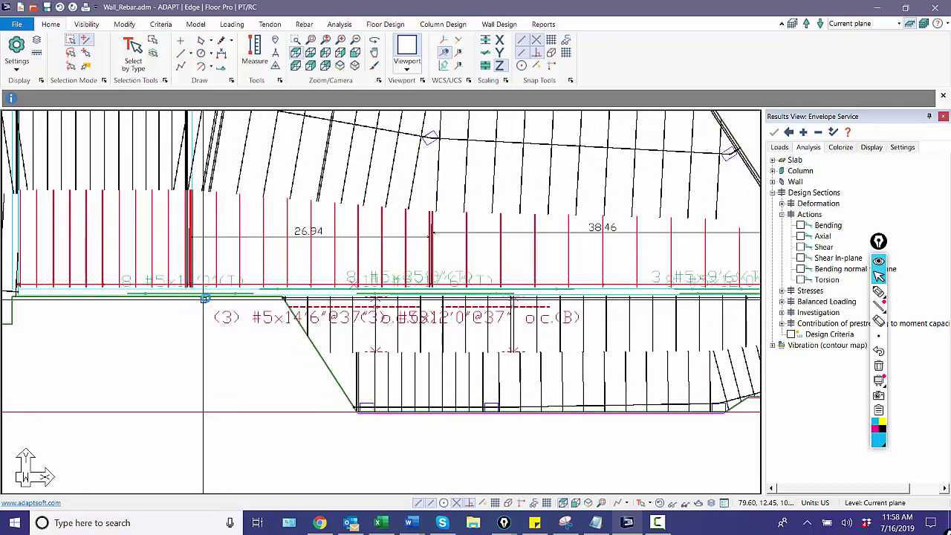
{"action": "scroll", "coordinate": [203, 299], "scroll_direction": "down", "scroll_amount": 2}
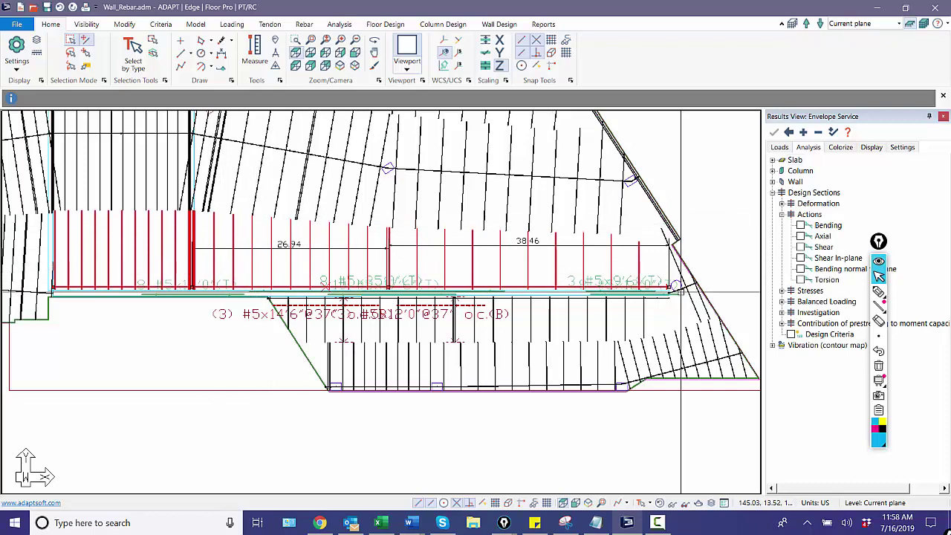
{"action": "scroll", "coordinate": [227, 255], "scroll_direction": "up", "scroll_amount": 1}
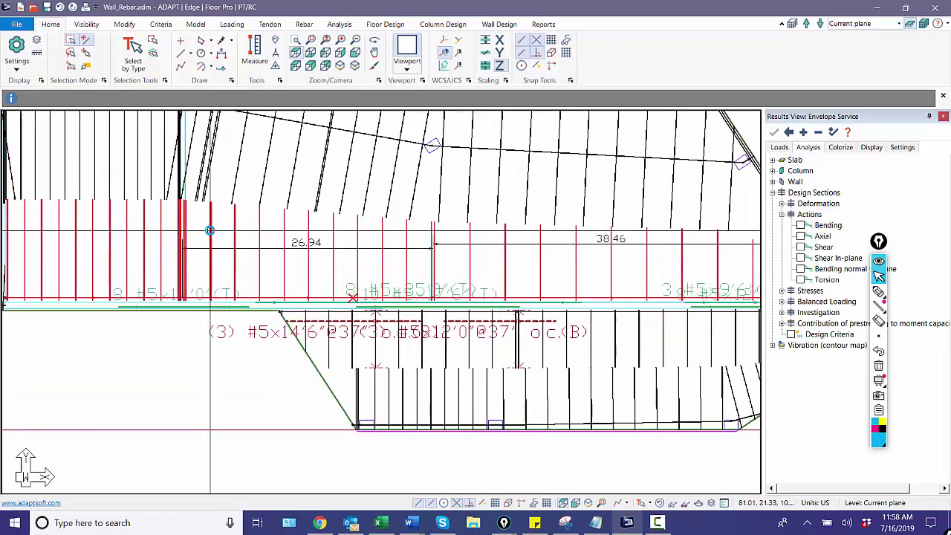
{"action": "double_click", "coordinate": [209, 231]}
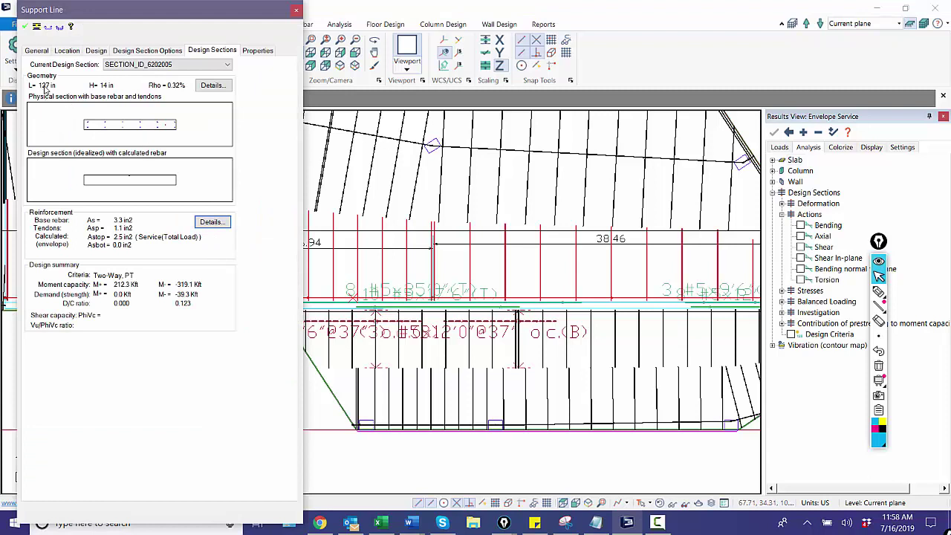
{"action": "left_click", "coordinate": [295, 12]}
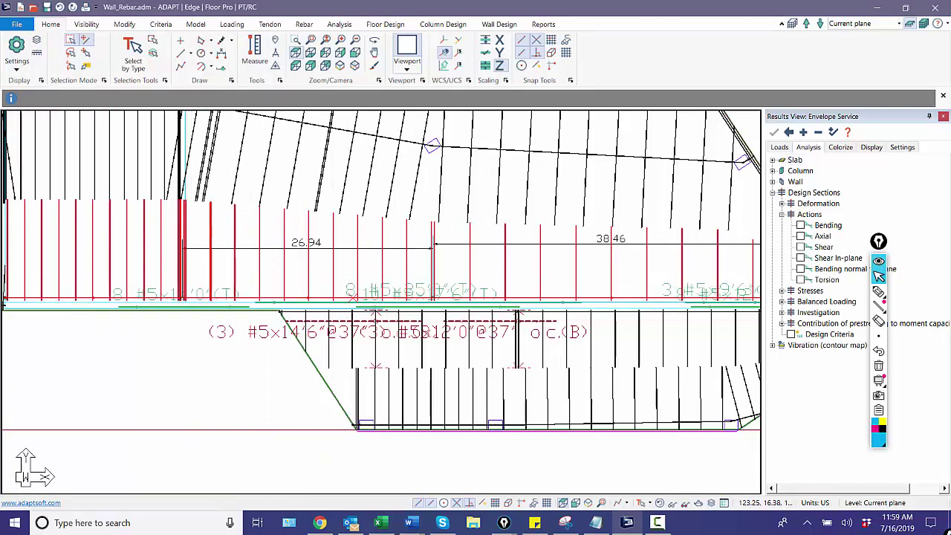
Clear the support line selection and delete the design strips.
{"action": "right_click", "coordinate": [333, 269]}
{"action": "left_click", "coordinate": [327, 276]}
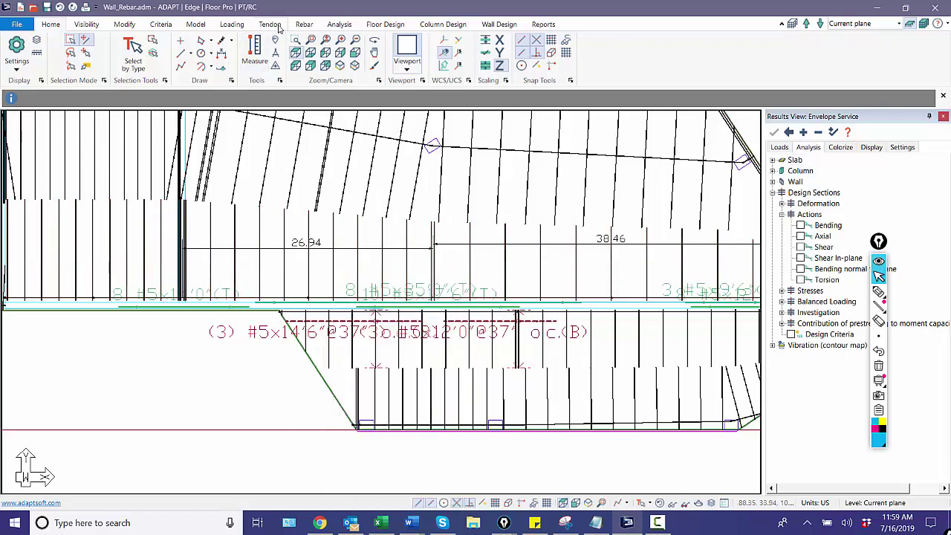
{"action": "left_click", "coordinate": [385, 25]}
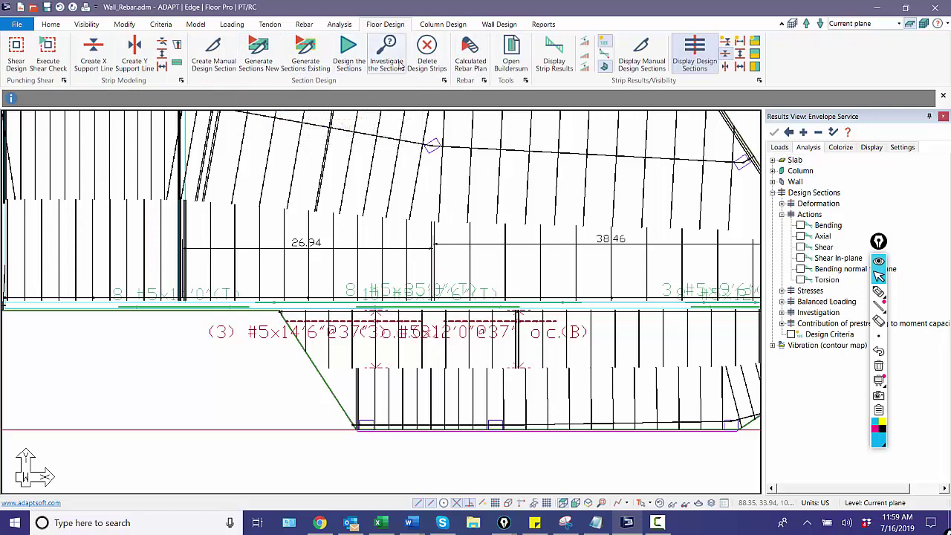
{"action": "left_click", "coordinate": [427, 52]}
Insert three intermediate vertices along the wall's support line within the span next to the intersecting wall.
{"action": "left_click", "coordinate": [434, 290]}
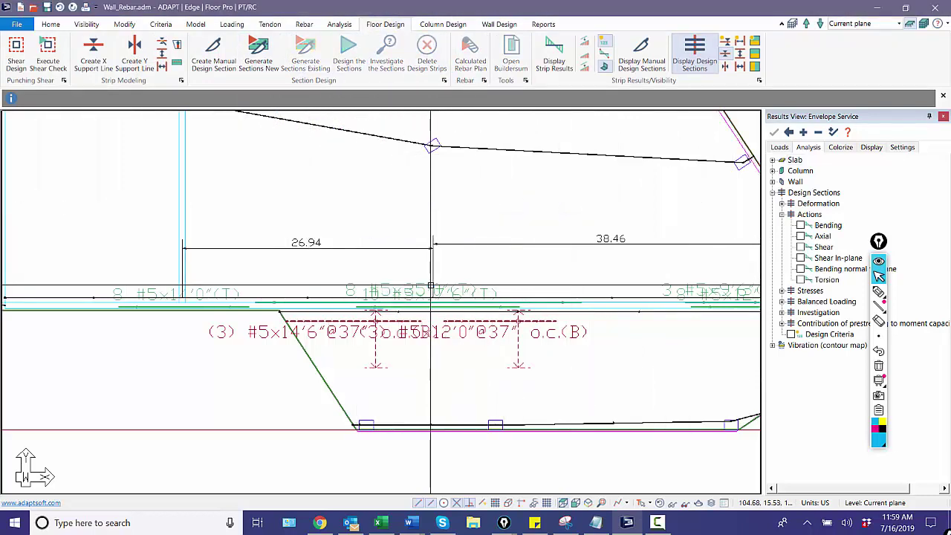
{"action": "scroll", "coordinate": [305, 297], "scroll_direction": "up", "scroll_amount": 1}
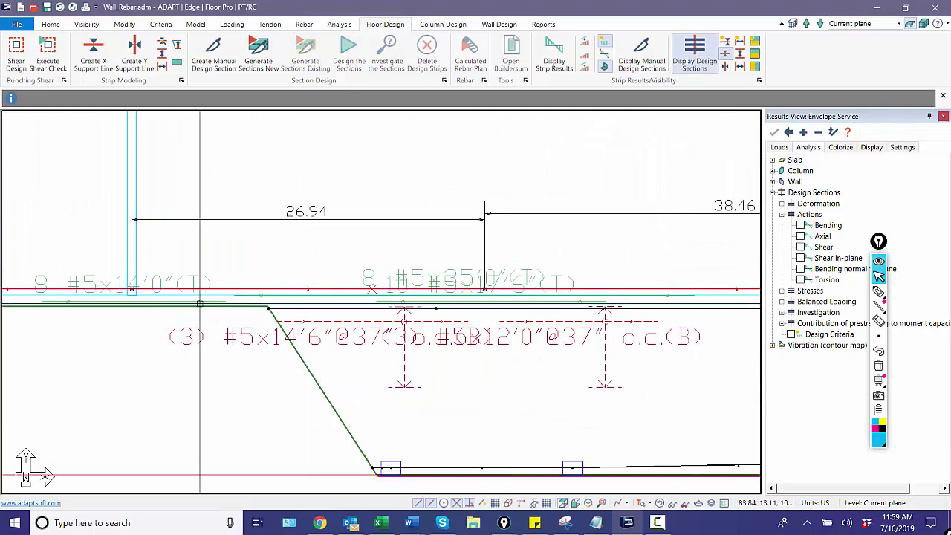
{"action": "scroll", "coordinate": [200, 303], "scroll_direction": "down", "scroll_amount": 1}
{"action": "scroll", "coordinate": [253, 297], "scroll_direction": "up", "scroll_amount": 1}
{"action": "scroll", "coordinate": [260, 296], "scroll_direction": "up", "scroll_amount": 1}
{"action": "right_click", "coordinate": [266, 294]}
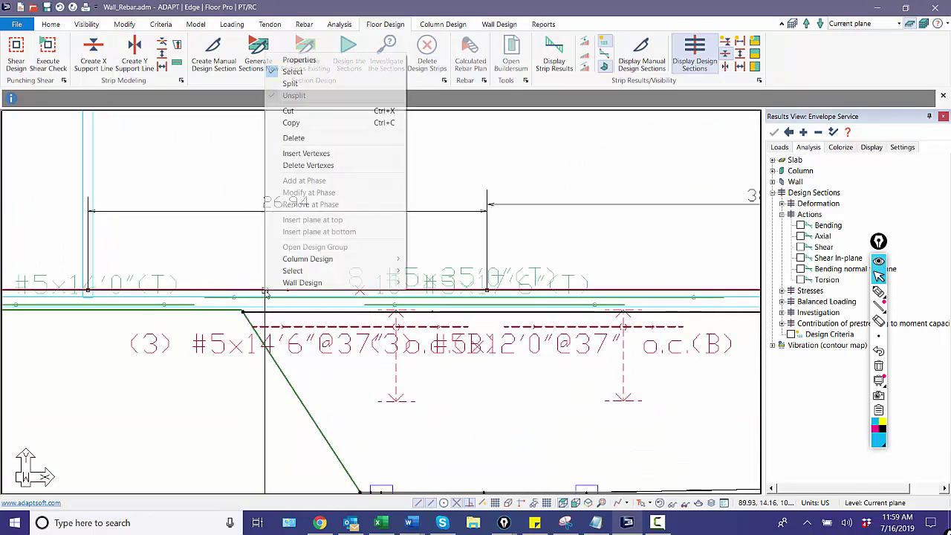
{"action": "left_click", "coordinate": [307, 153]}
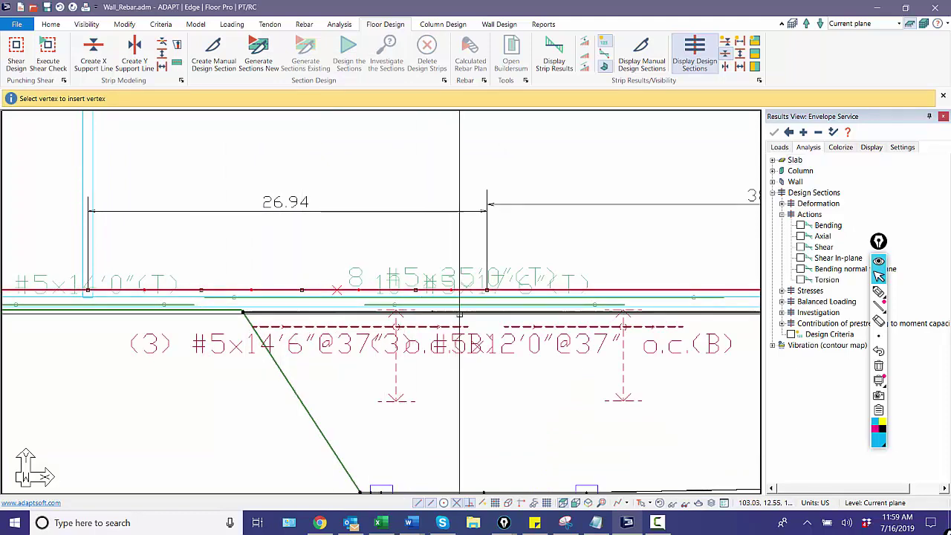
Insert five more vertices along the wall's support line in the remaining span toward the slab edge and finish vertex insertion.
{"action": "middle_click_drag", "start_coordinate": [513, 297], "coordinate": [340, 314]}
{"action": "scroll", "coordinate": [340, 313], "scroll_direction": "up", "scroll_amount": 1}
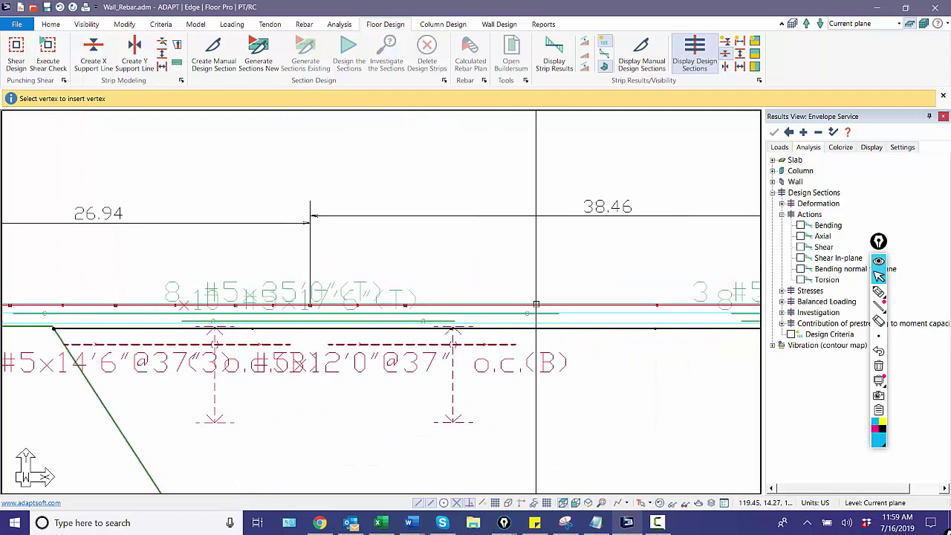
{"action": "middle_click_drag", "start_coordinate": [592, 305], "coordinate": [373, 313]}
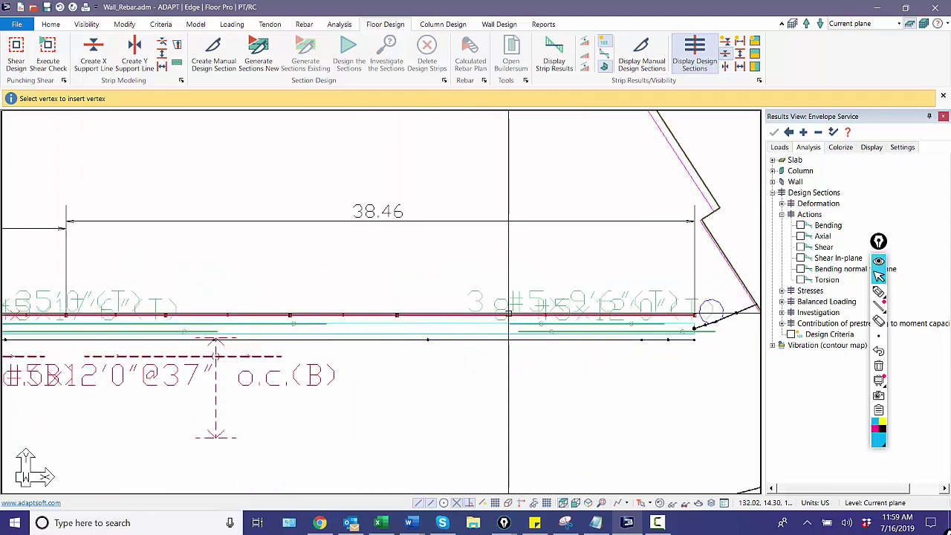
{"action": "scroll", "coordinate": [510, 282], "scroll_direction": "down", "scroll_amount": 2}
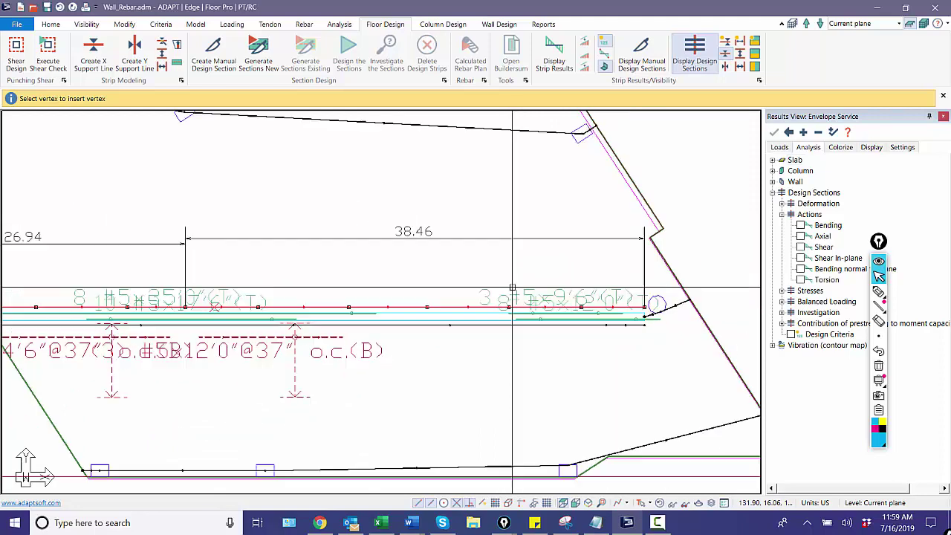
{"action": "key", "text": "Escape"}
Generate new design sections from the revised support lines and select the sections along the wall.
{"action": "scroll", "coordinate": [351, 215], "scroll_direction": "up", "scroll_amount": 1}
{"action": "middle_click_drag", "start_coordinate": [355, 217], "coordinate": [475, 227]}
{"action": "scroll", "coordinate": [481, 217], "scroll_direction": "down", "scroll_amount": 4}
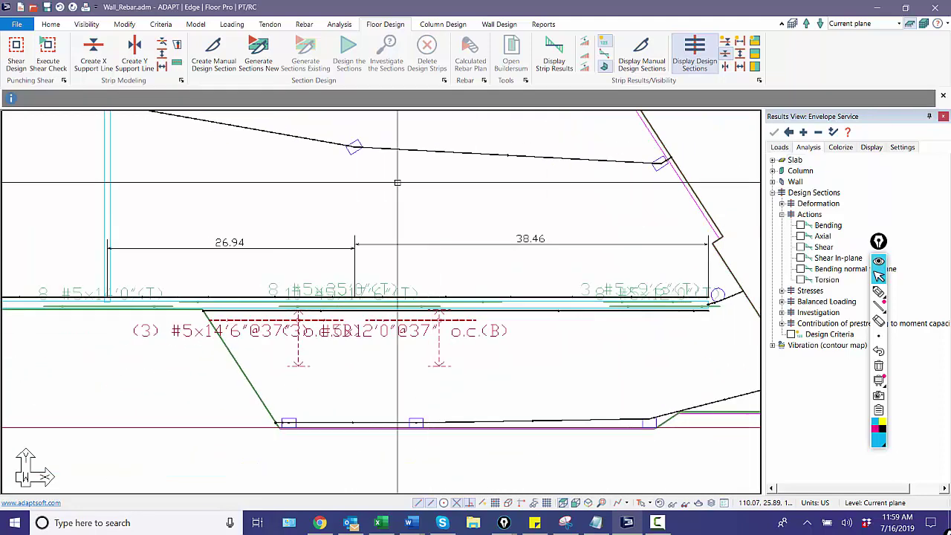
{"action": "left_click", "coordinate": [274, 56]}
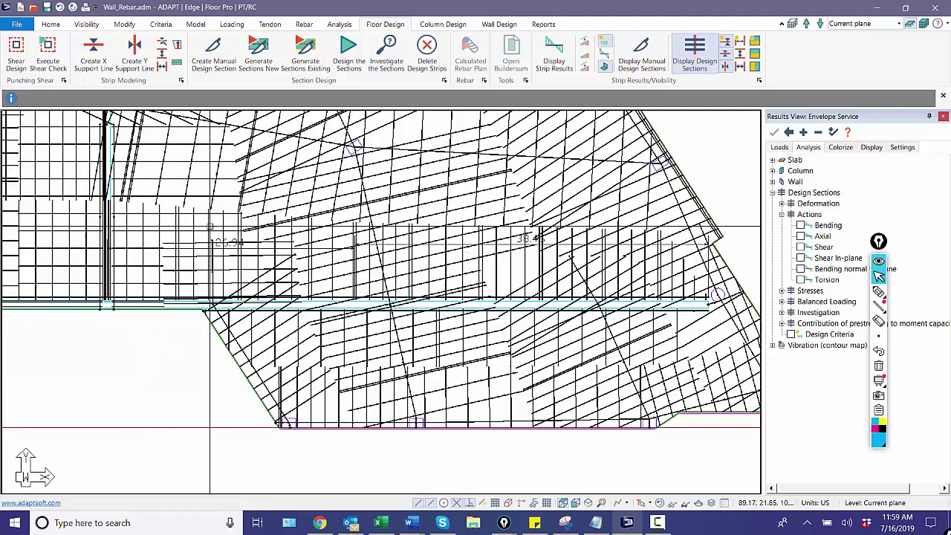
{"action": "left_click", "coordinate": [210, 225]}
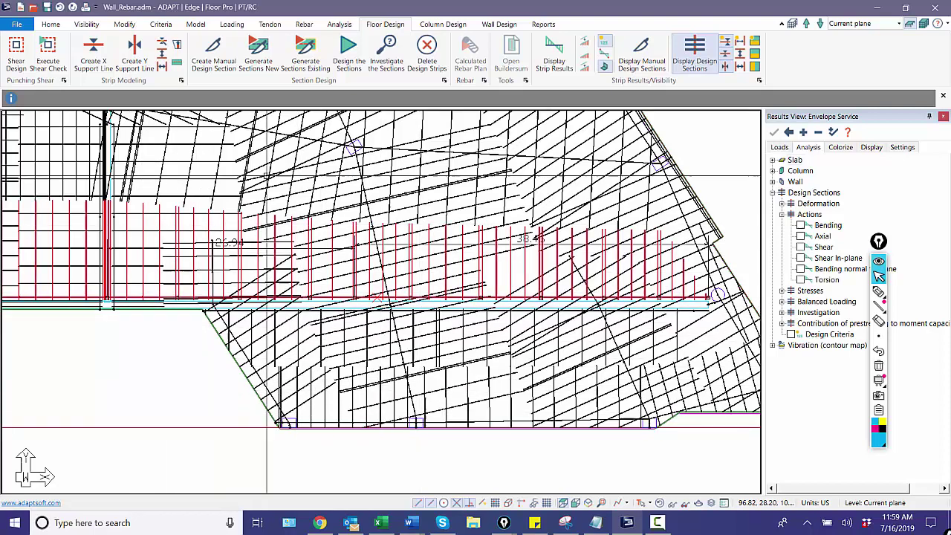
Design the sections with results saved and generate the calculated rebar plan for Envelope, using calculated bar lengths along support lines.
{"action": "left_click", "coordinate": [340, 57]}
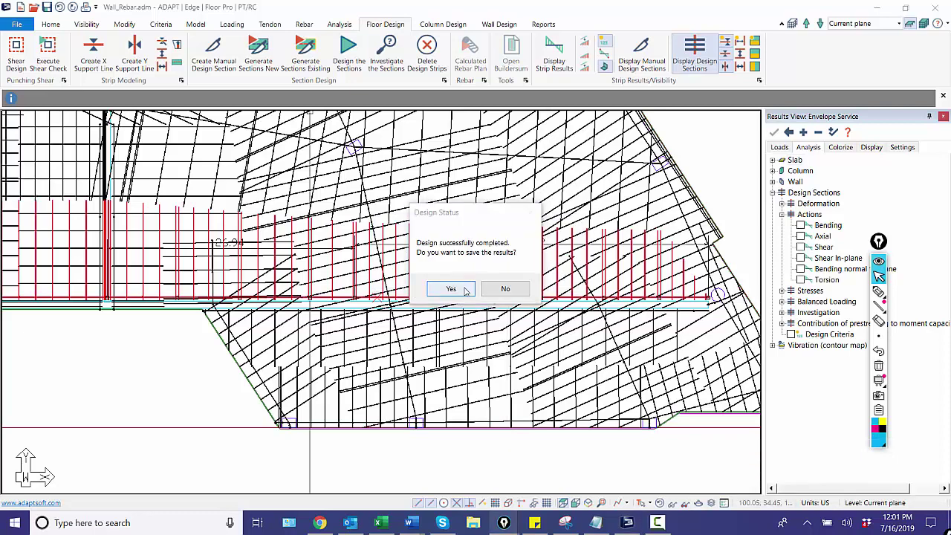
{"action": "left_click", "coordinate": [450, 286]}
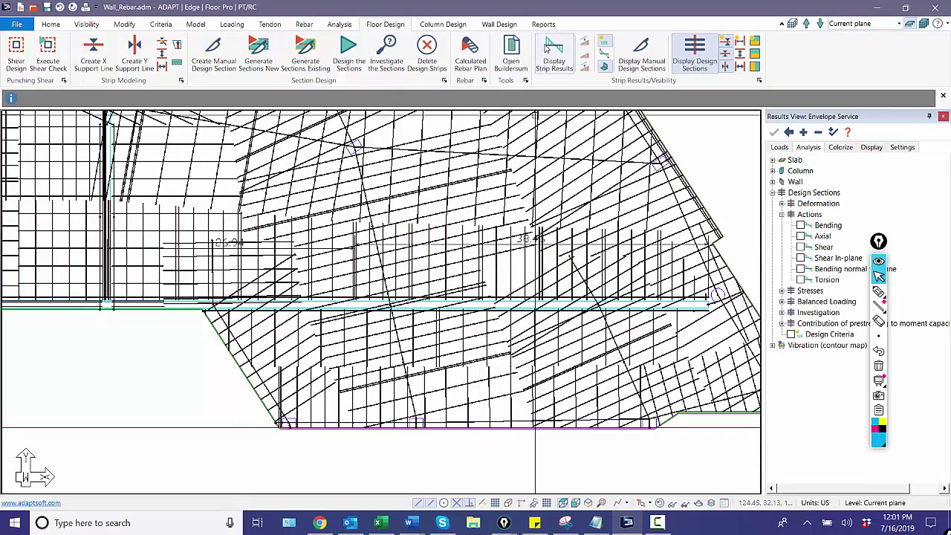
{"action": "left_click", "coordinate": [729, 48]}
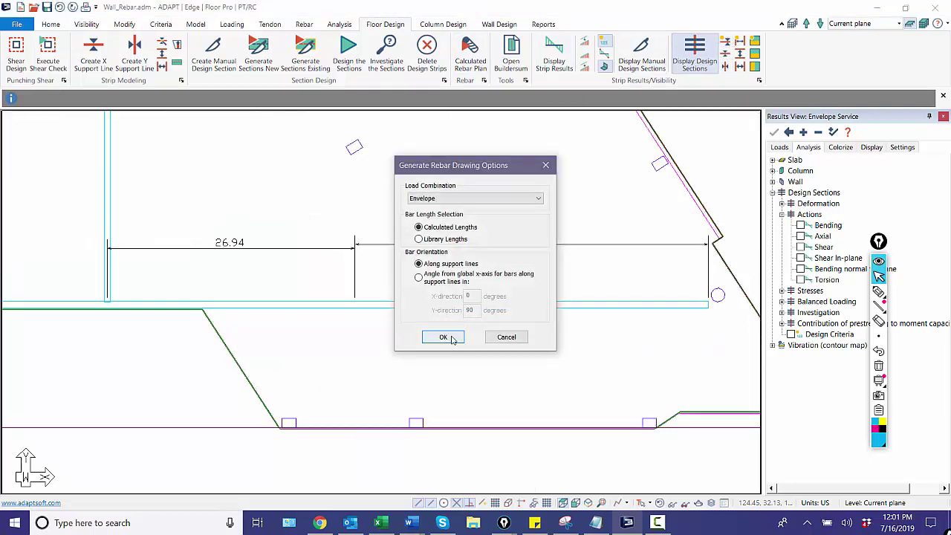
{"action": "left_click", "coordinate": [443, 337]}
Examine the recalculated rebar callouts along the wall, from the intersecting wall to the wall's end near the slab edge.
{"action": "middle_click_drag", "start_coordinate": [135, 322], "coordinate": [236, 319]}
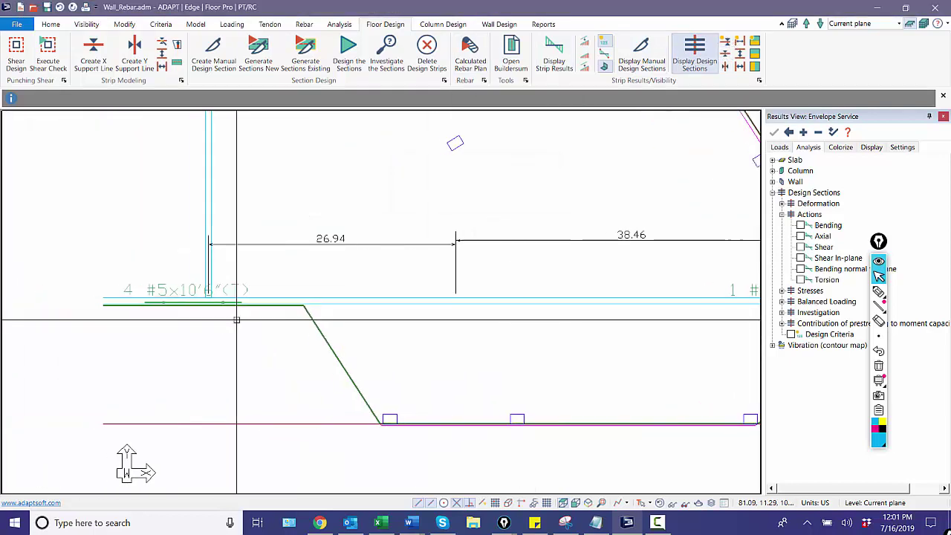
{"action": "scroll", "coordinate": [236, 320], "scroll_direction": "down", "scroll_amount": 1}
{"action": "scroll", "coordinate": [197, 282], "scroll_direction": "up", "scroll_amount": 1}
{"action": "scroll", "coordinate": [195, 306], "scroll_direction": "down", "scroll_amount": 1}
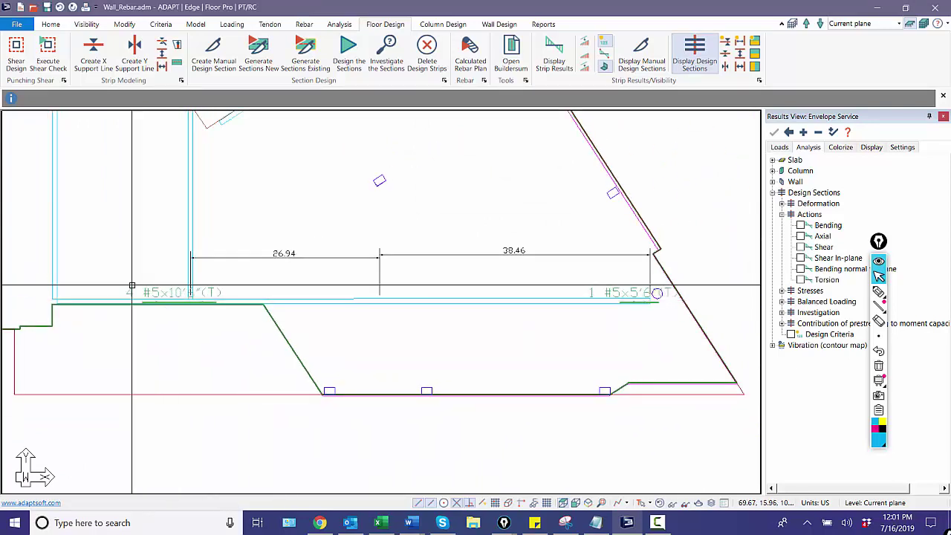
{"action": "middle_click_drag", "start_coordinate": [631, 319], "coordinate": [580, 327]}
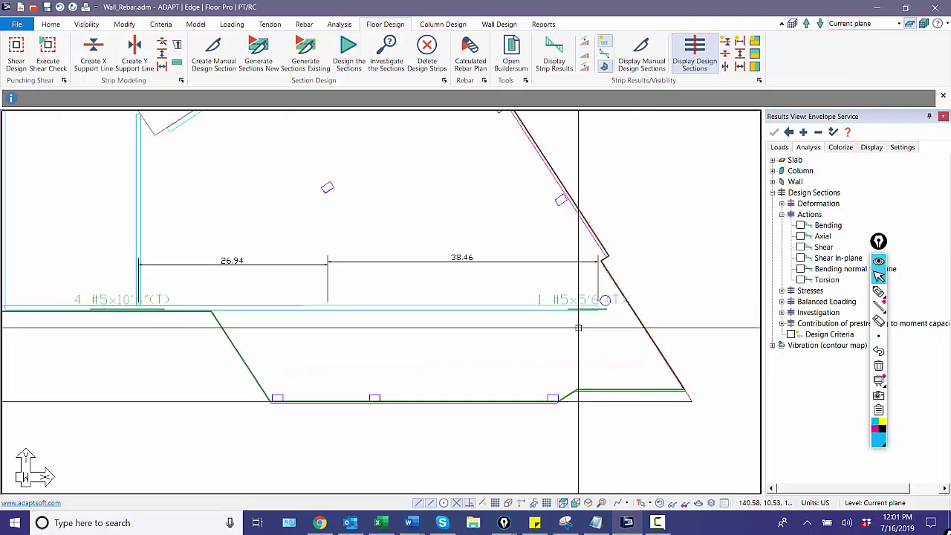
{"action": "scroll", "coordinate": [580, 325], "scroll_direction": "up", "scroll_amount": 3}
{"action": "scroll", "coordinate": [610, 319], "scroll_direction": "down", "scroll_amount": 2}
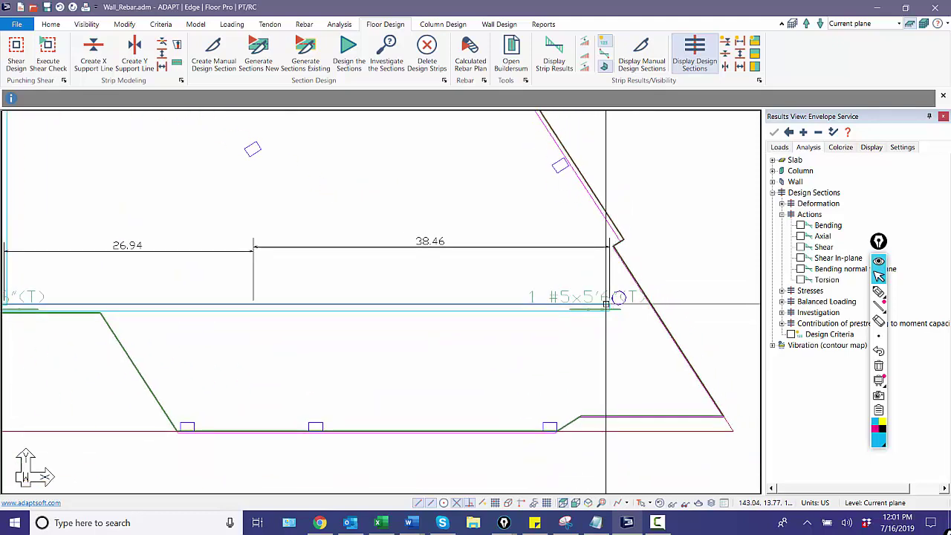
{"action": "scroll", "coordinate": [606, 304], "scroll_direction": "down", "scroll_amount": 3}
{"action": "scroll", "coordinate": [286, 312], "scroll_direction": "up", "scroll_amount": 2}
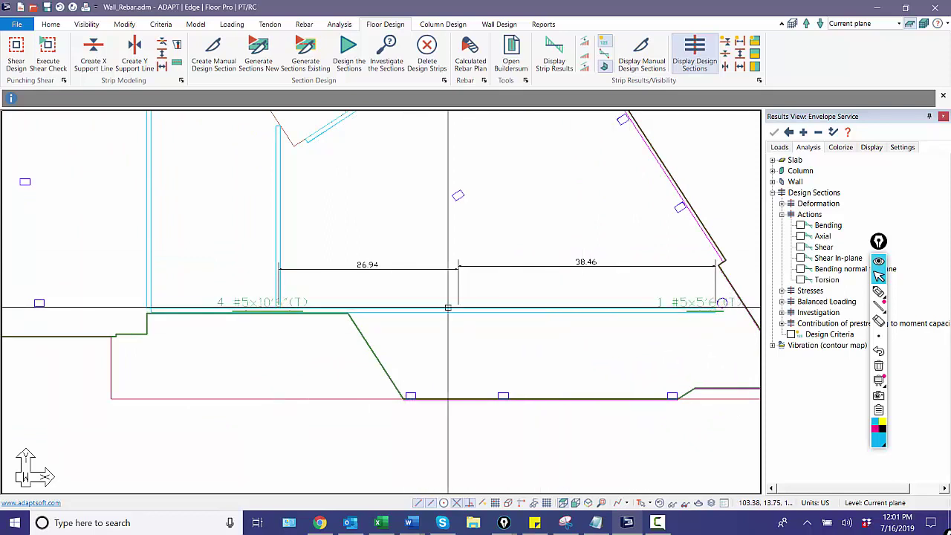
{"action": "scroll", "coordinate": [399, 337], "scroll_direction": "down", "scroll_amount": 1}
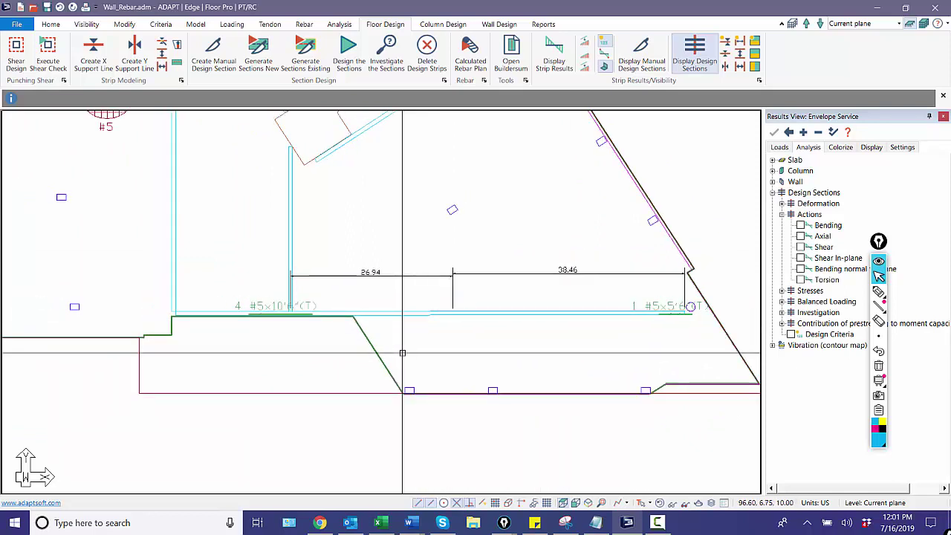
{"action": "scroll", "coordinate": [430, 315], "scroll_direction": "up", "scroll_amount": 3}
{"action": "scroll", "coordinate": [242, 328], "scroll_direction": "down", "scroll_amount": 1}
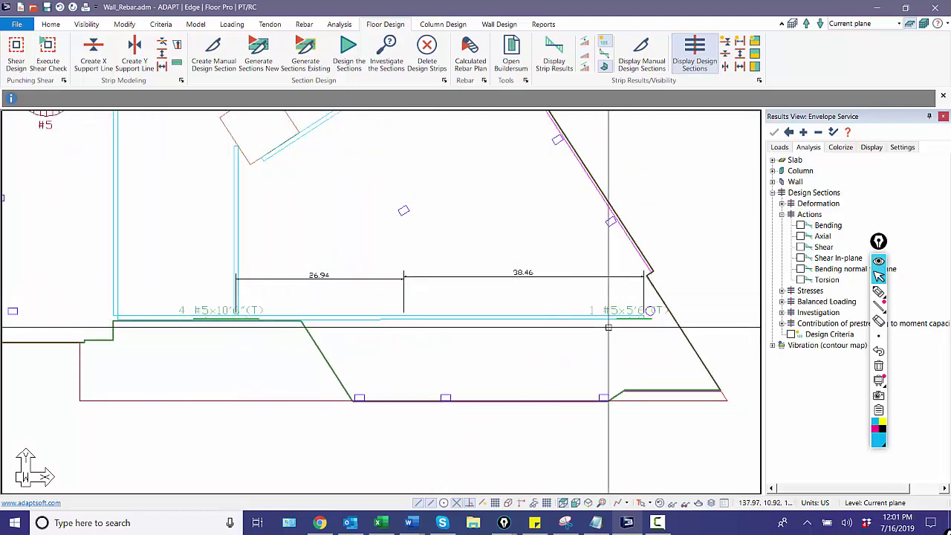
{"action": "scroll", "coordinate": [502, 354], "scroll_direction": "down", "scroll_amount": 1}
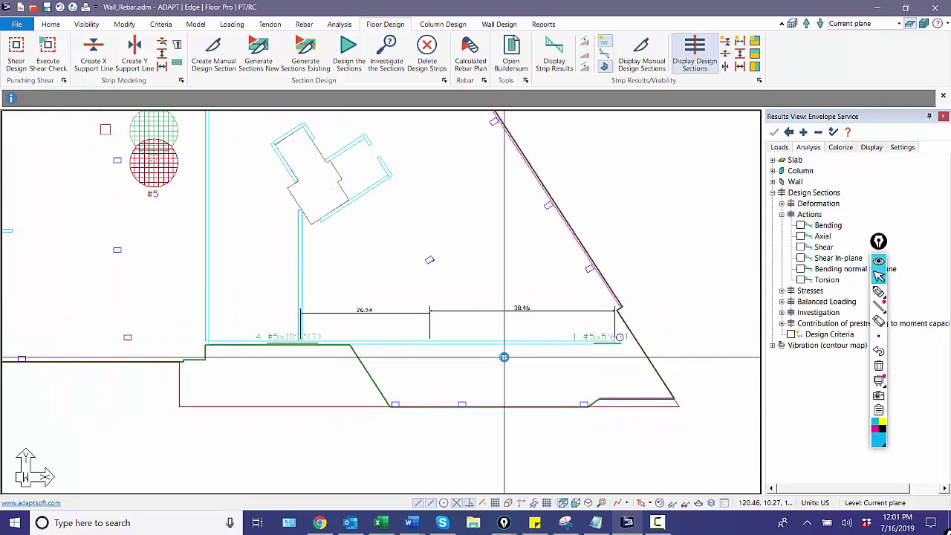